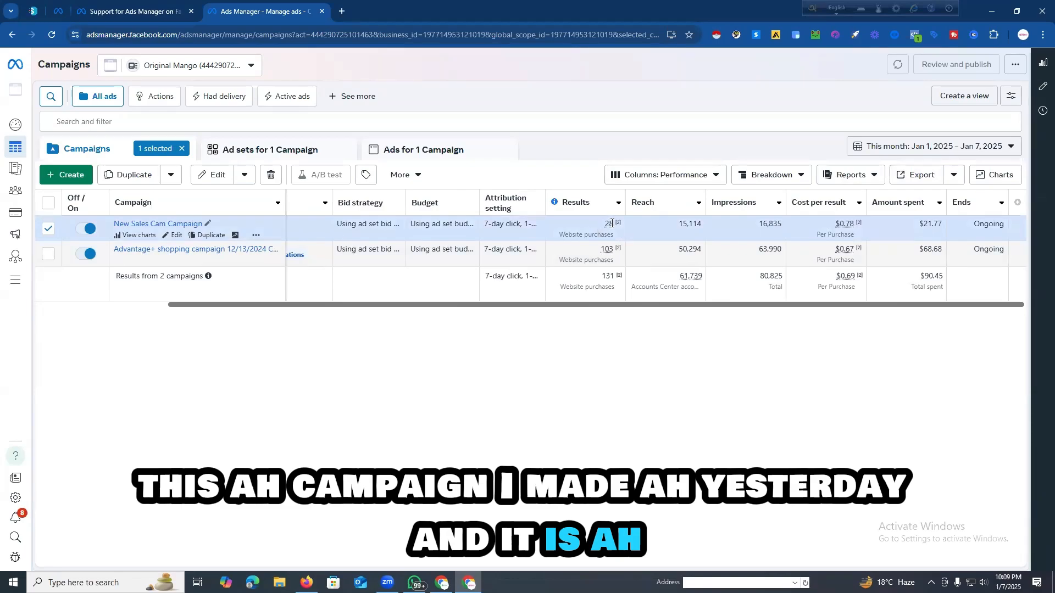
Step: Compare the results and cost per purchase of the two existing campaigns, and clear the campaign selection
{"action": "mouse_move", "coordinate": [611, 223]}
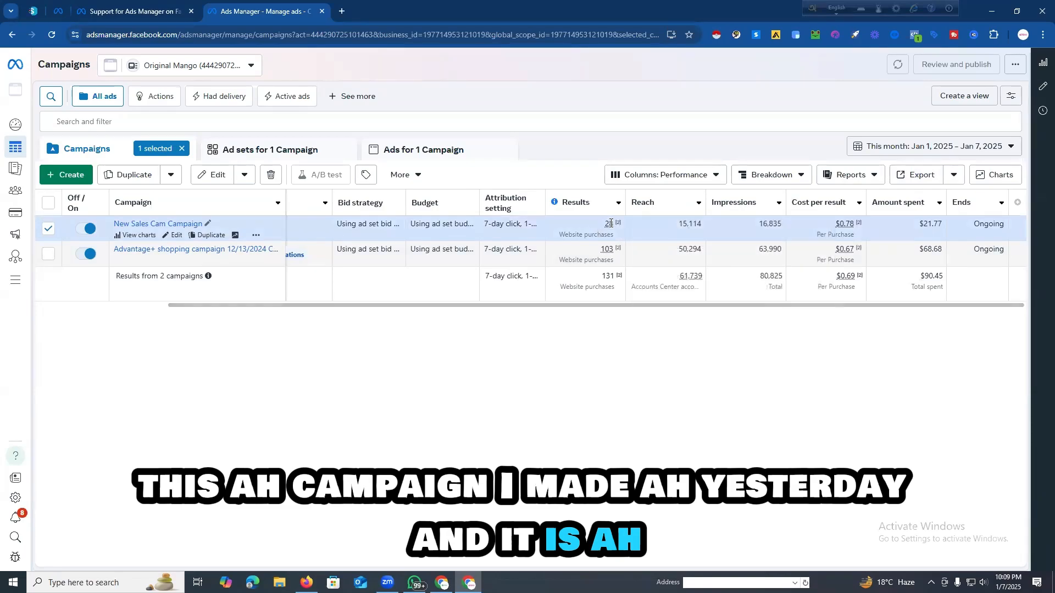
{"action": "mouse_move", "coordinate": [838, 226]}
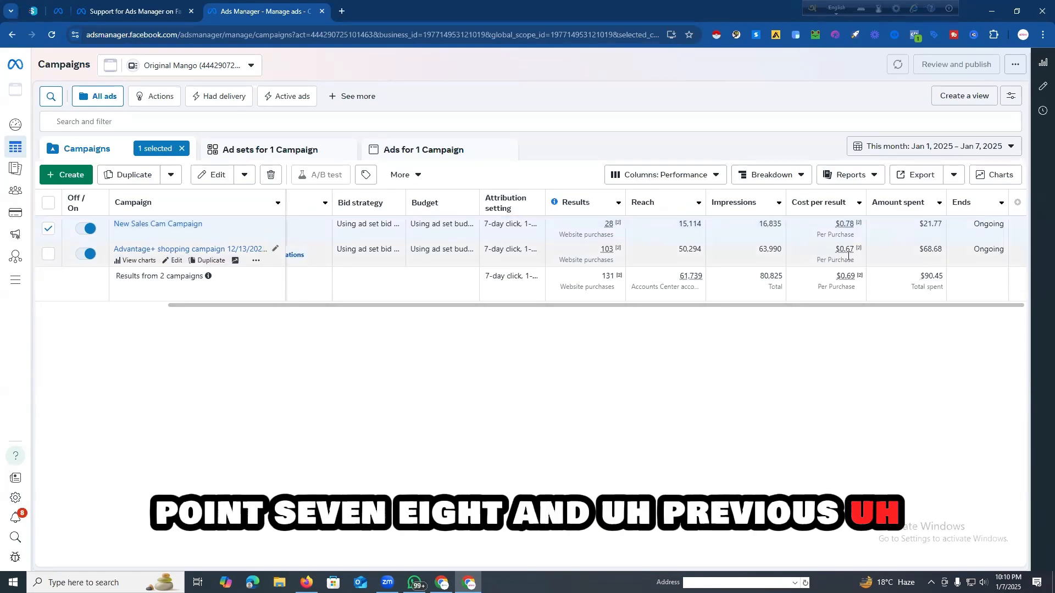
{"action": "mouse_move", "coordinate": [848, 253]}
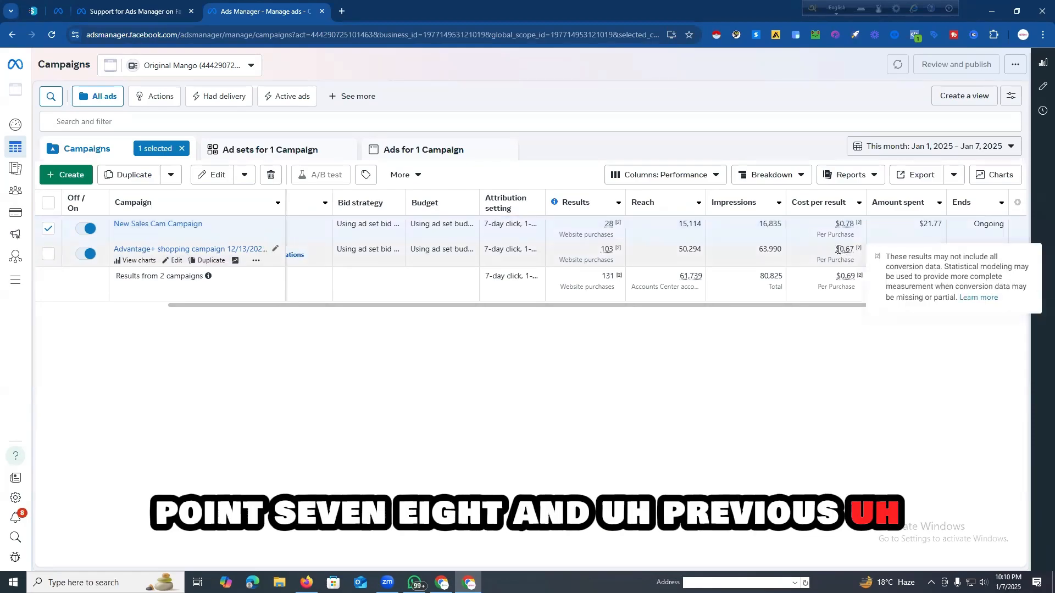
{"action": "left_click_drag", "start_coordinate": [836, 249], "coordinate": [858, 255]}
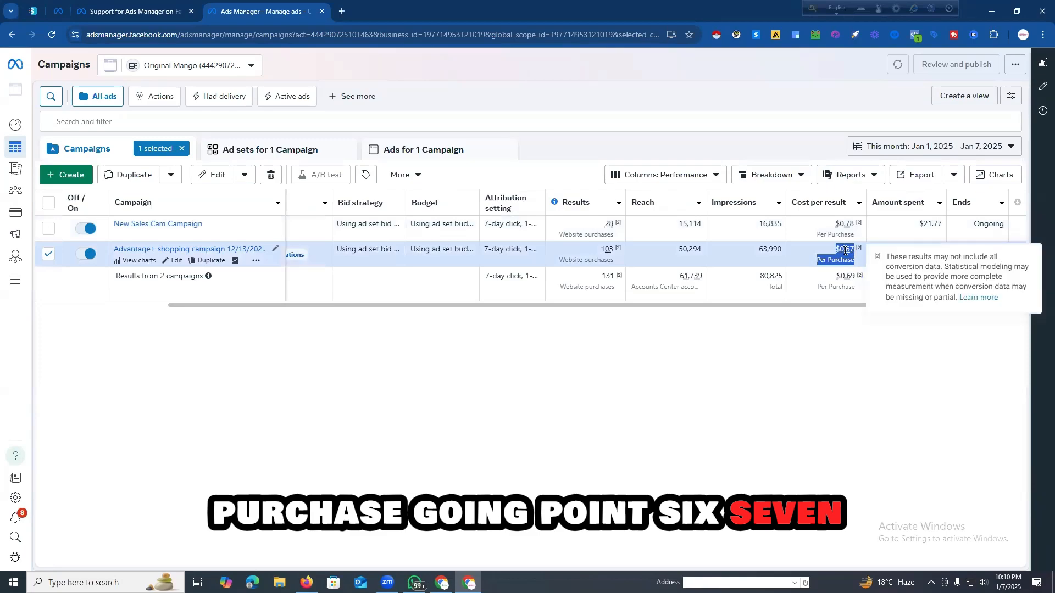
{"action": "left_click", "coordinate": [791, 327]}
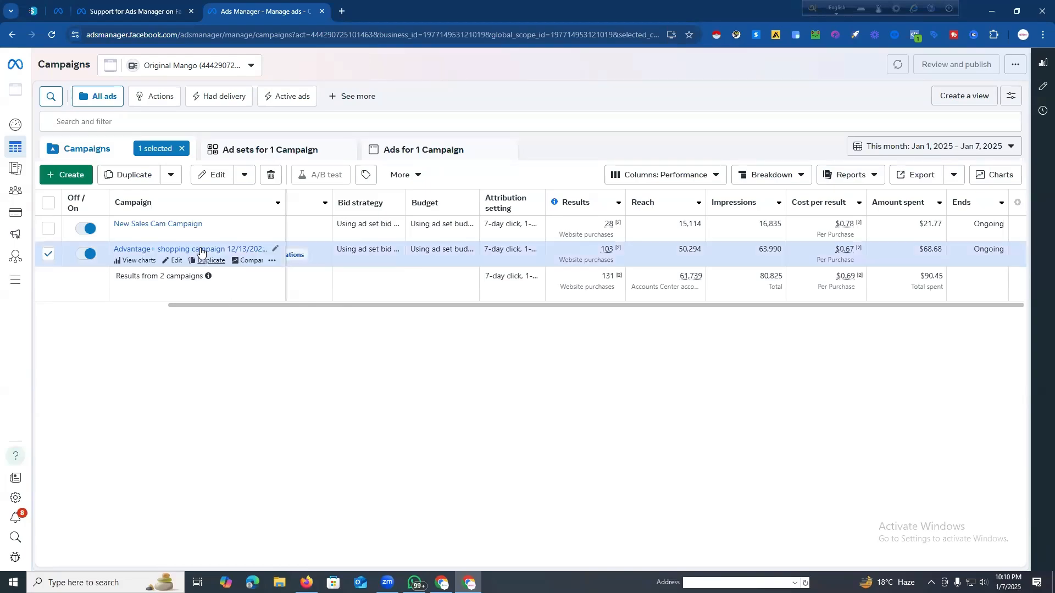
{"action": "left_click", "coordinate": [181, 149]}
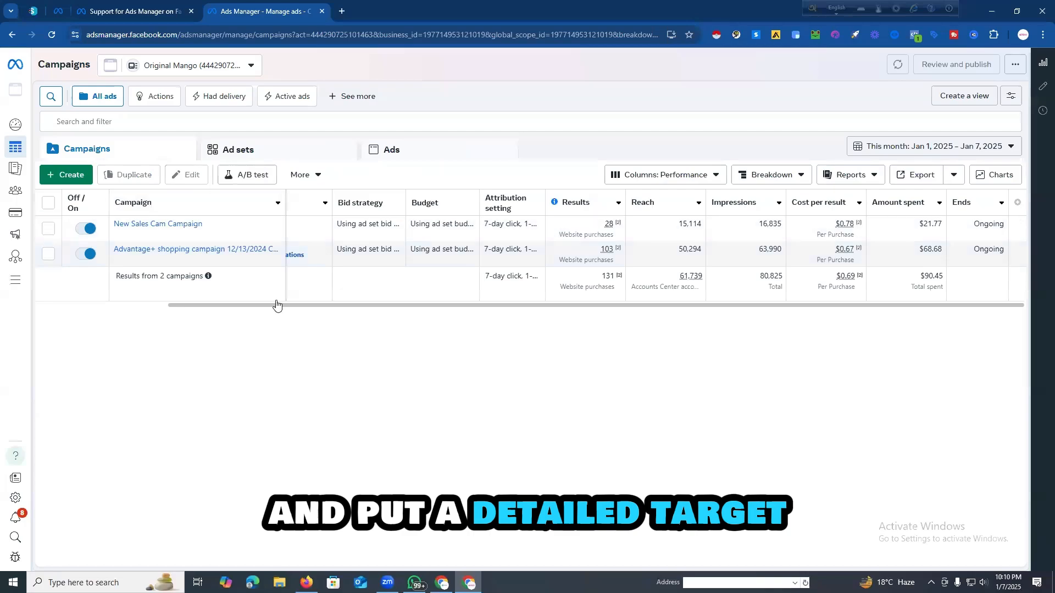
{"action": "left_click_drag", "start_coordinate": [414, 306], "coordinate": [233, 301]}
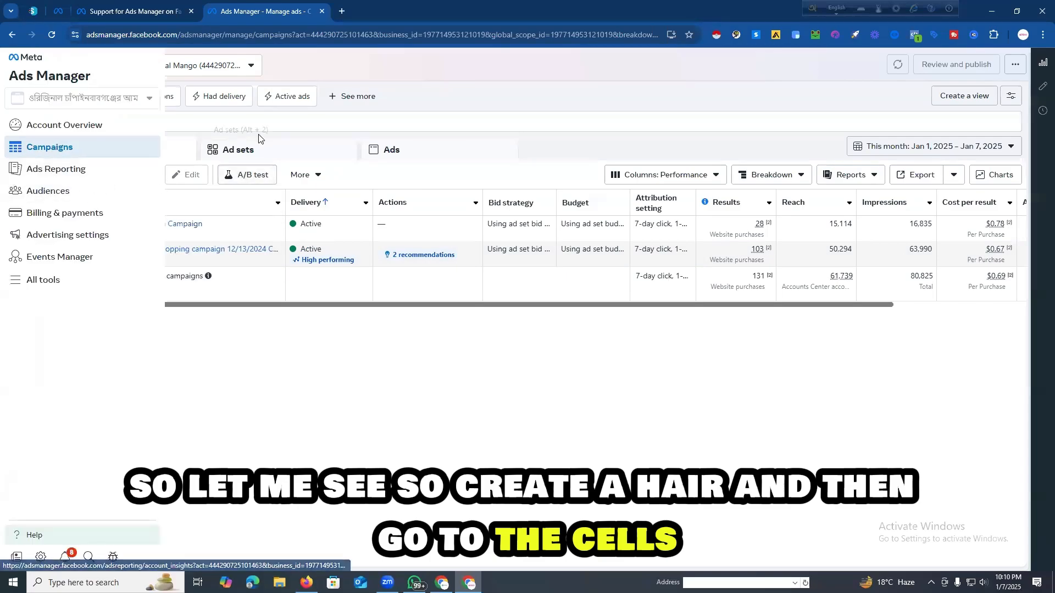
Step: Create a new campaign with the Sales objective, using the manual sales campaign setup
{"action": "left_click", "coordinate": [74, 178]}
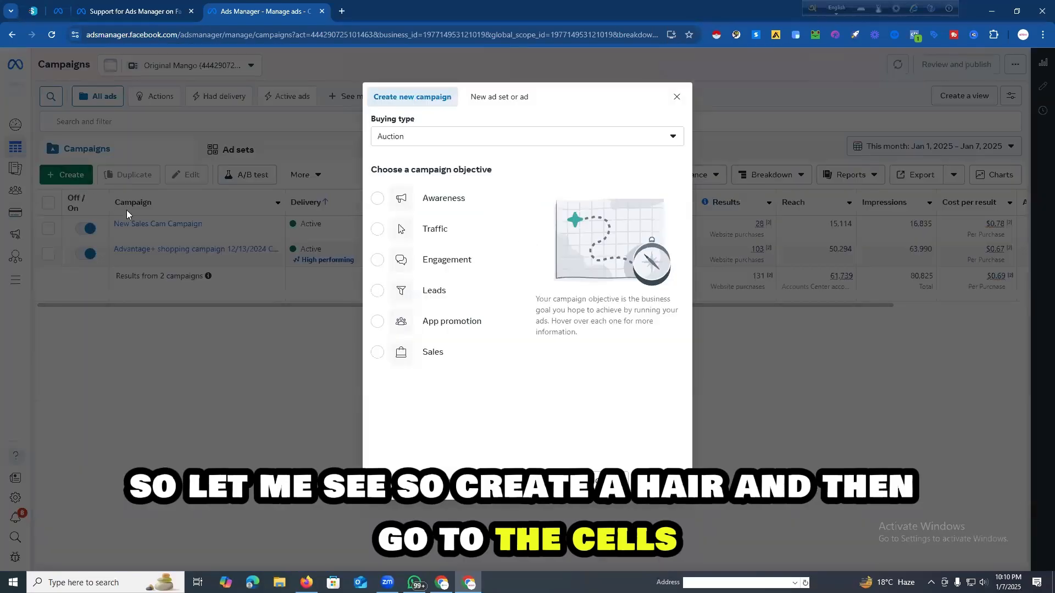
{"action": "left_click", "coordinate": [430, 358]}
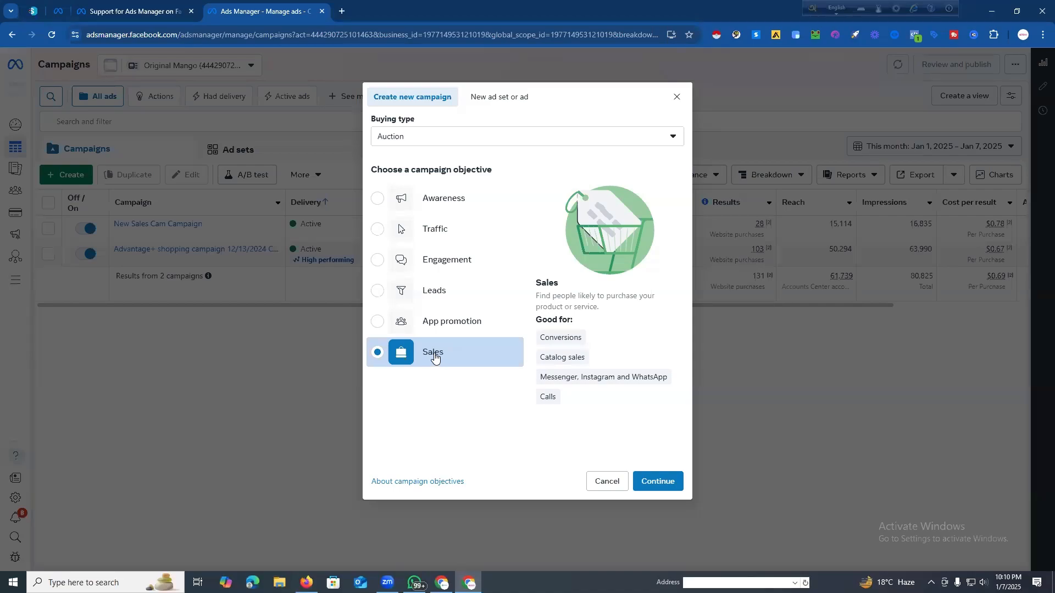
{"action": "left_click", "coordinate": [660, 482]}
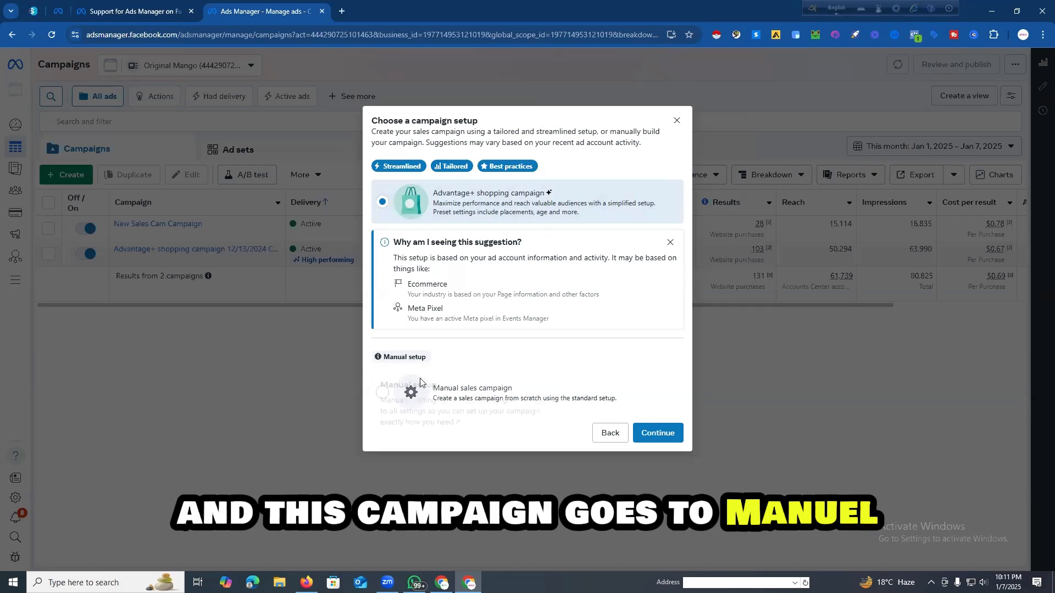
{"action": "left_click", "coordinate": [381, 393]}
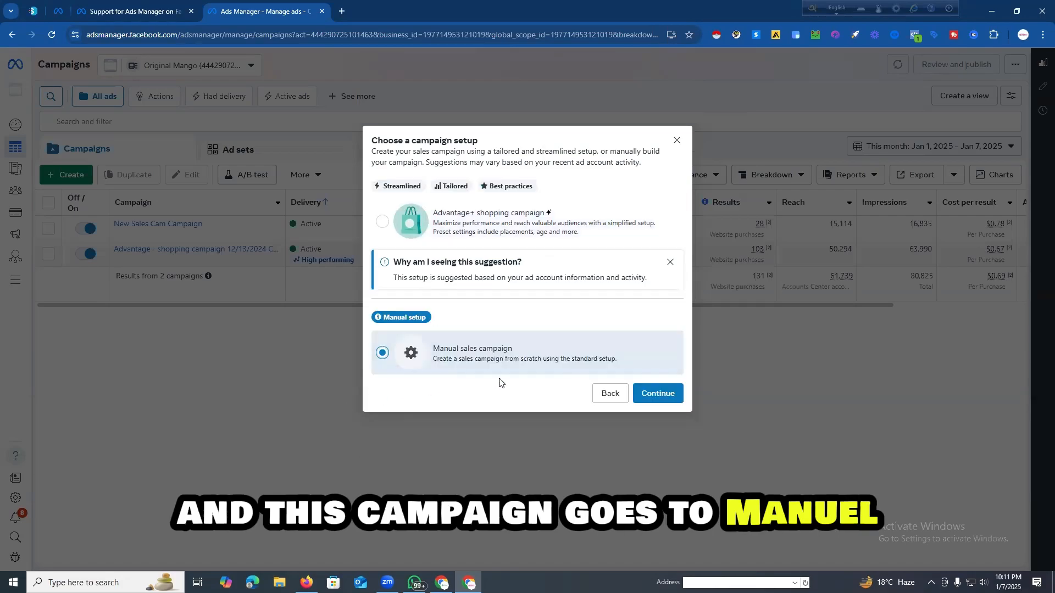
{"action": "left_click", "coordinate": [647, 396]}
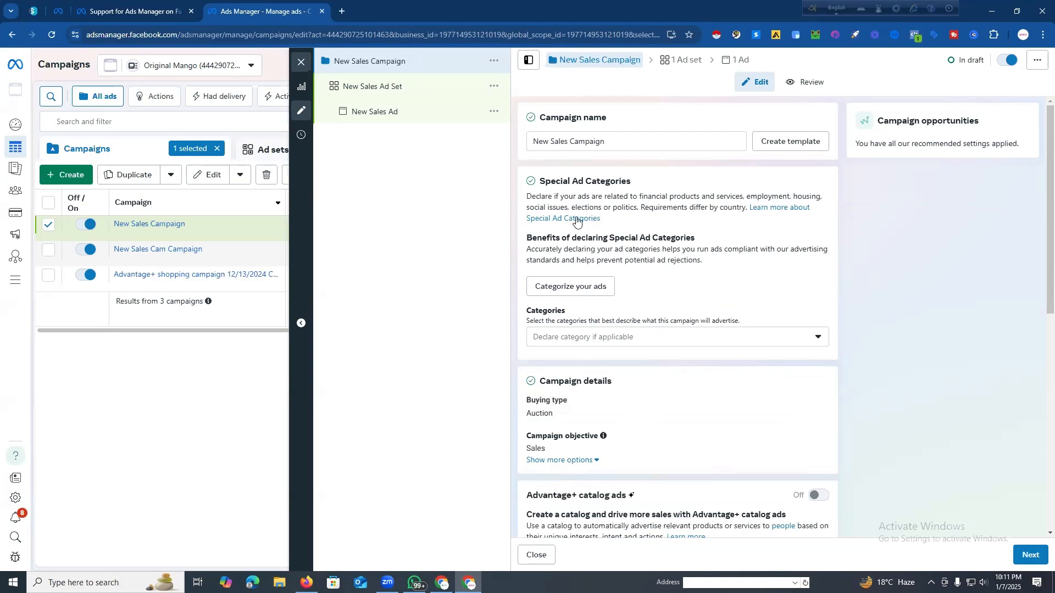
Step: Rename the new campaign as New Sales Campaign Manual
{"action": "left_click_drag", "start_coordinate": [605, 142], "coordinate": [531, 142]}
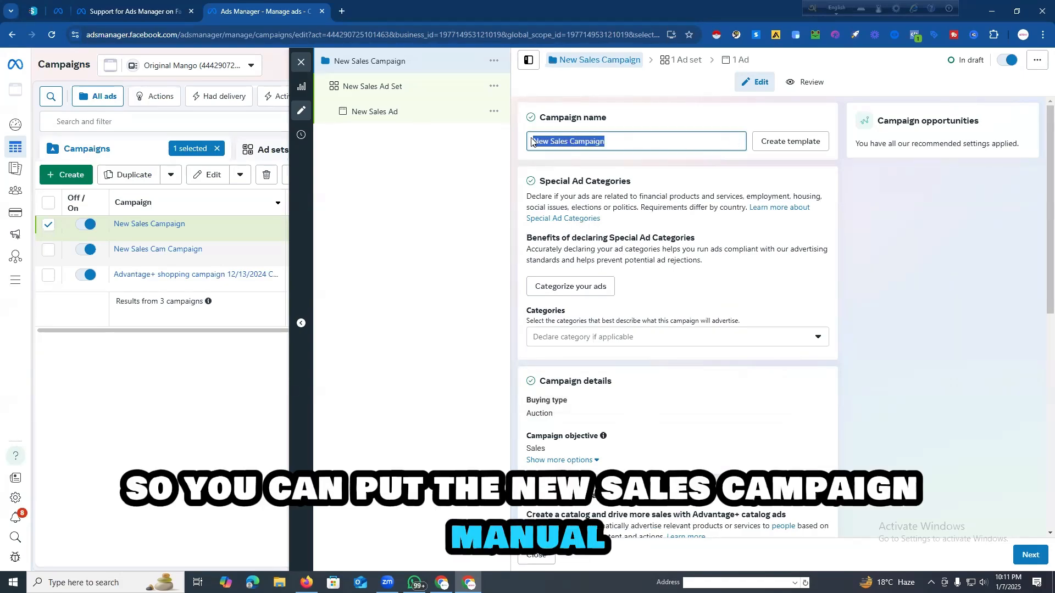
{"action": "left_click", "coordinate": [603, 141]}
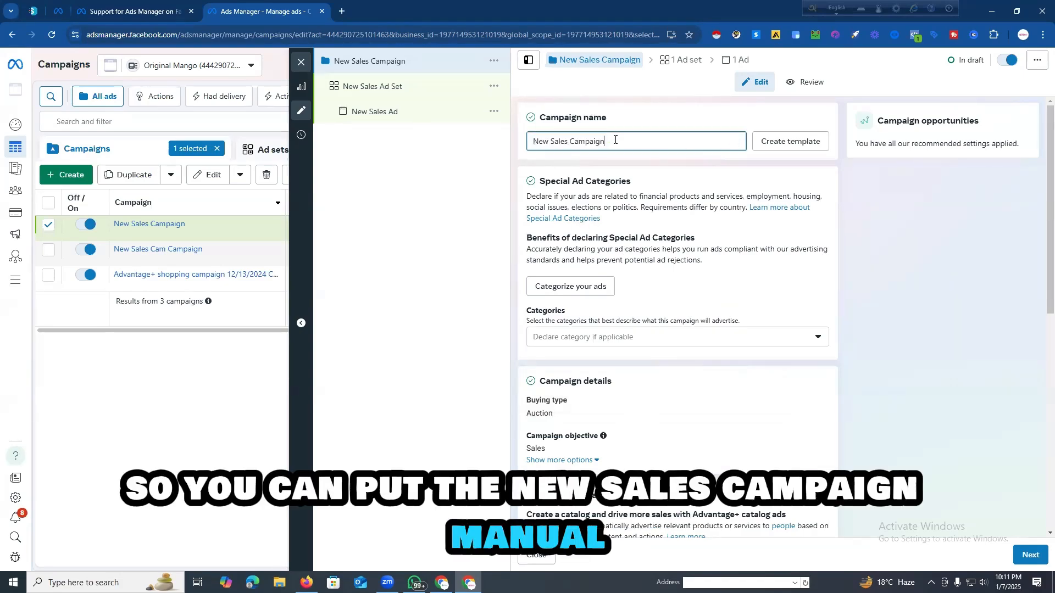
{"action": "type", "text": "Manual"}
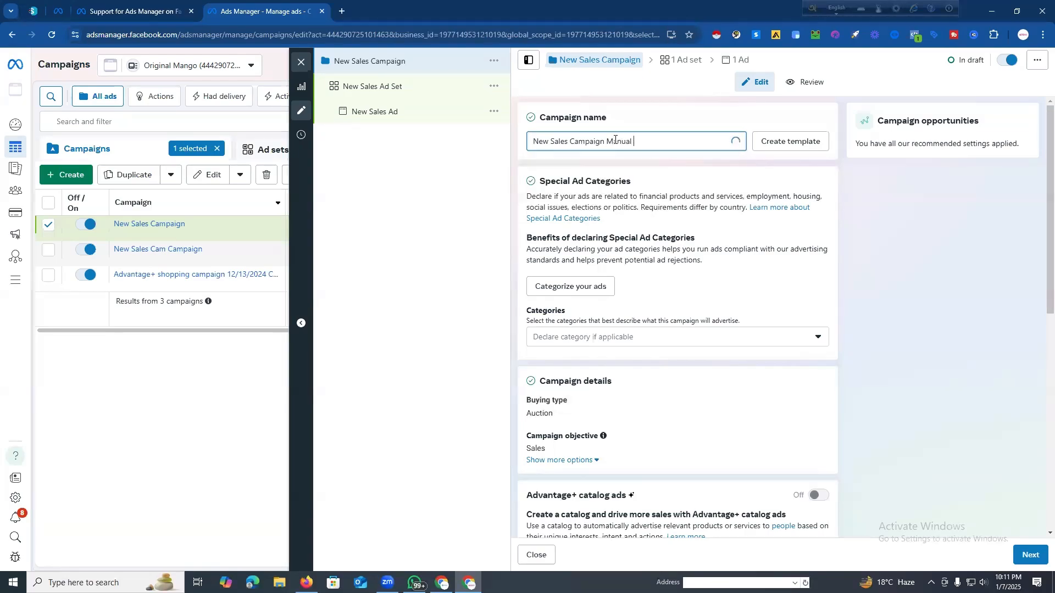
Step: Turn on Advantage campaign budget and set the campaign's daily budget to $10.00
{"action": "scroll", "coordinate": [633, 280], "scroll_direction": "down", "scroll_amount": 3}
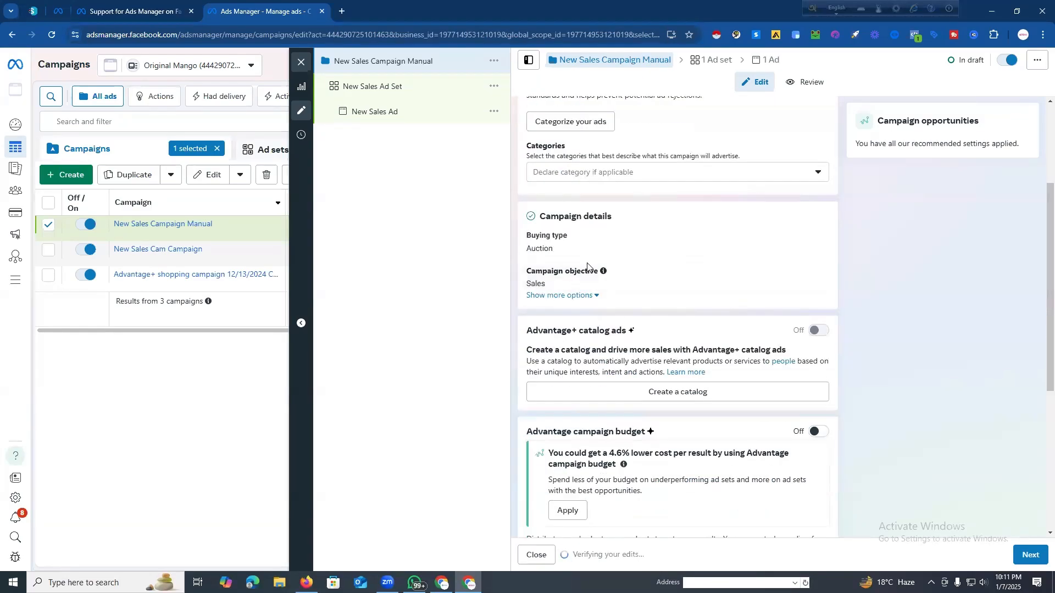
{"action": "scroll", "coordinate": [716, 297], "scroll_direction": "down", "scroll_amount": 2}
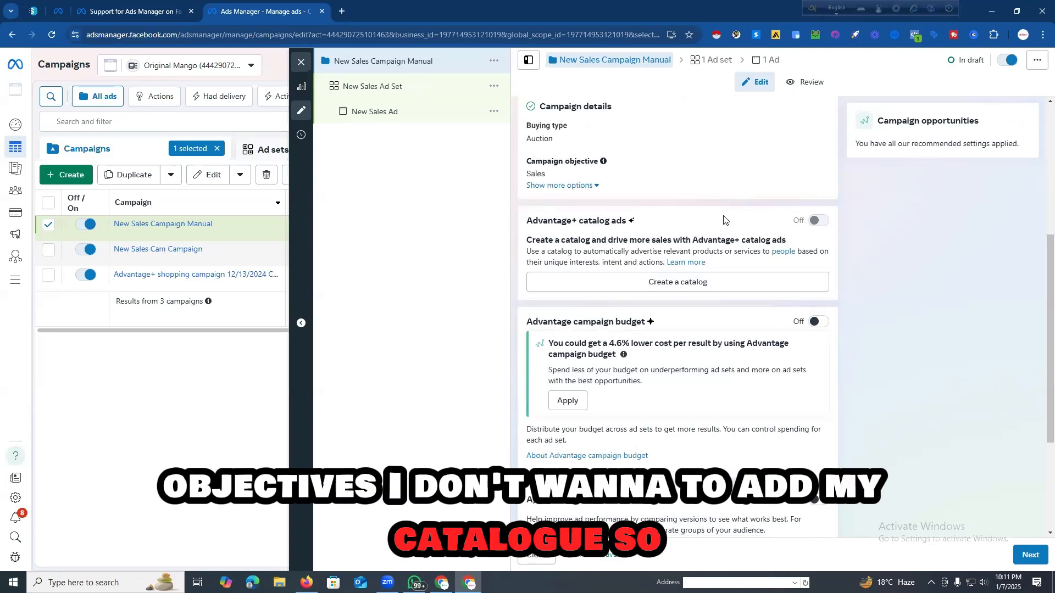
{"action": "scroll", "coordinate": [609, 259], "scroll_direction": "down", "scroll_amount": 3}
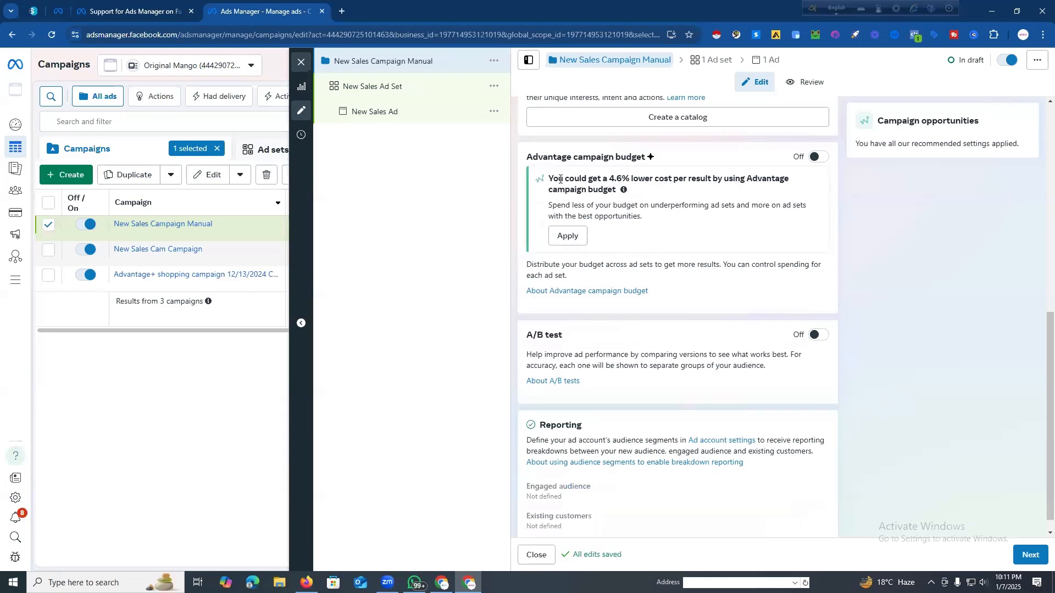
{"action": "scroll", "coordinate": [559, 179], "scroll_direction": "up", "scroll_amount": 3}
{"action": "scroll", "coordinate": [660, 274], "scroll_direction": "down", "scroll_amount": 4}
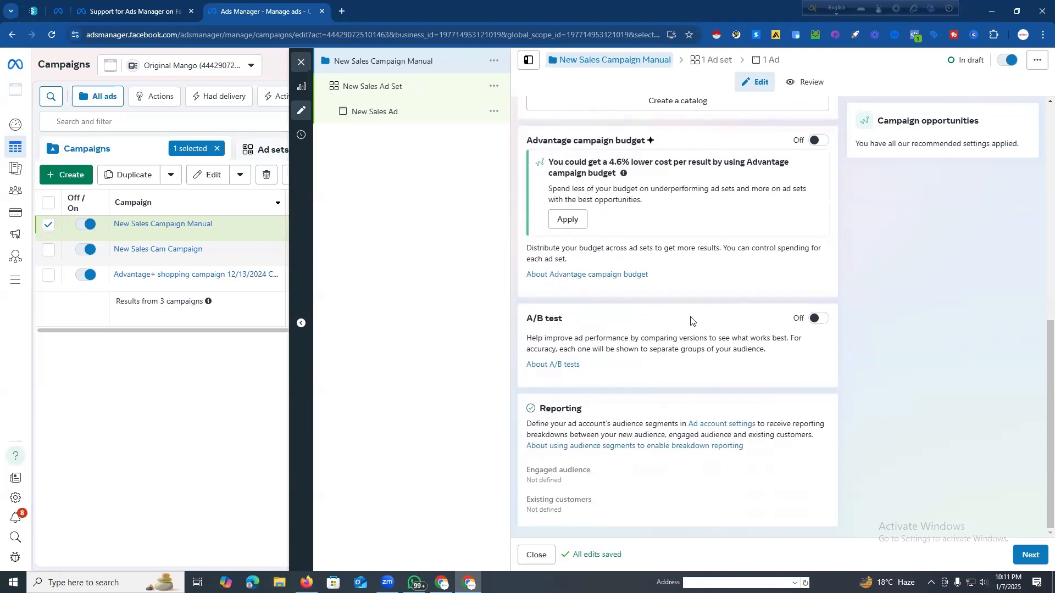
{"action": "scroll", "coordinate": [677, 301], "scroll_direction": "up", "scroll_amount": 1}
{"action": "scroll", "coordinate": [677, 302], "scroll_direction": "up", "scroll_amount": 2}
{"action": "scroll", "coordinate": [643, 324], "scroll_direction": "down", "scroll_amount": 2}
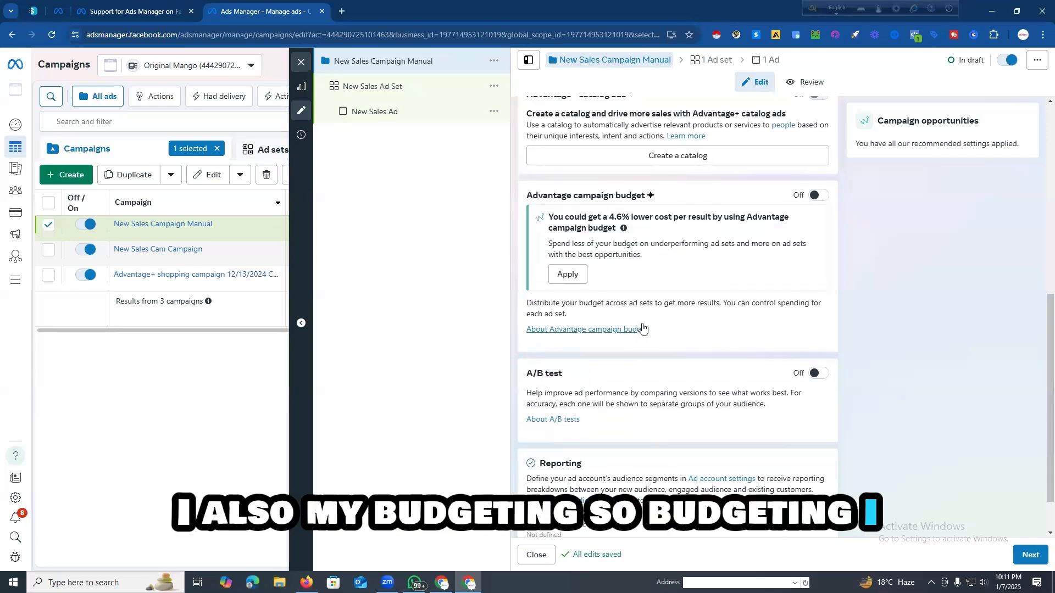
{"action": "left_click", "coordinate": [817, 195]}
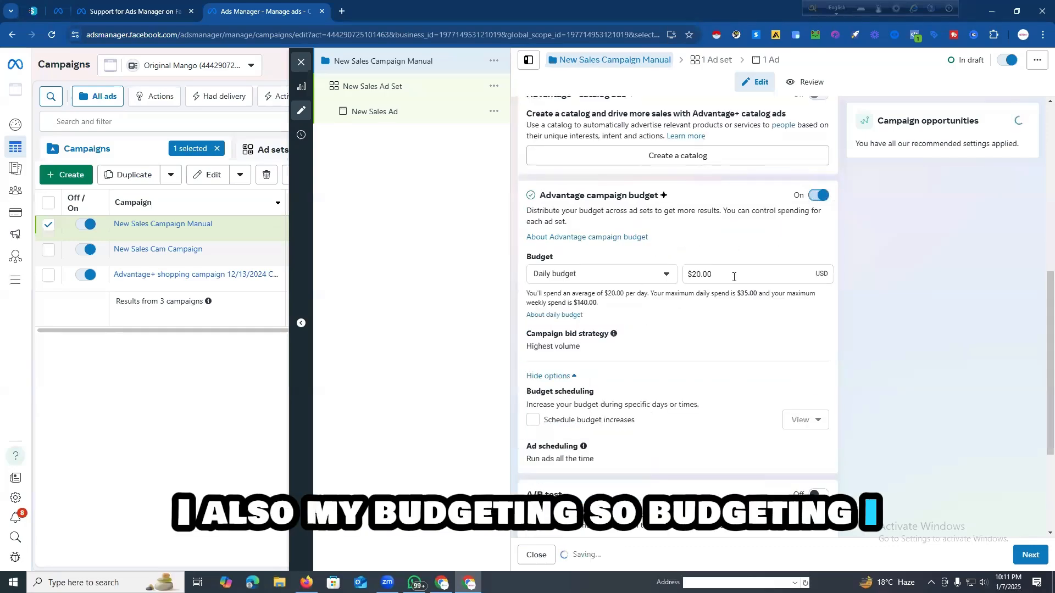
{"action": "left_click_drag", "start_coordinate": [732, 275], "coordinate": [674, 280]}
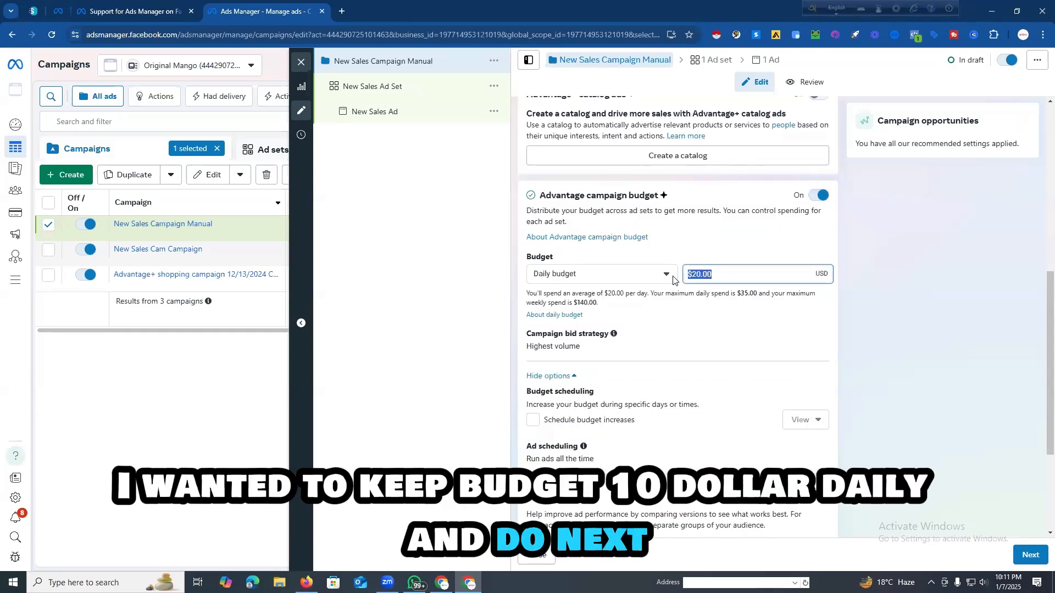
{"action": "type", "text": "10"}
{"action": "left_click", "coordinate": [904, 314]}
{"action": "scroll", "coordinate": [712, 344], "scroll_direction": "down", "scroll_amount": 3}
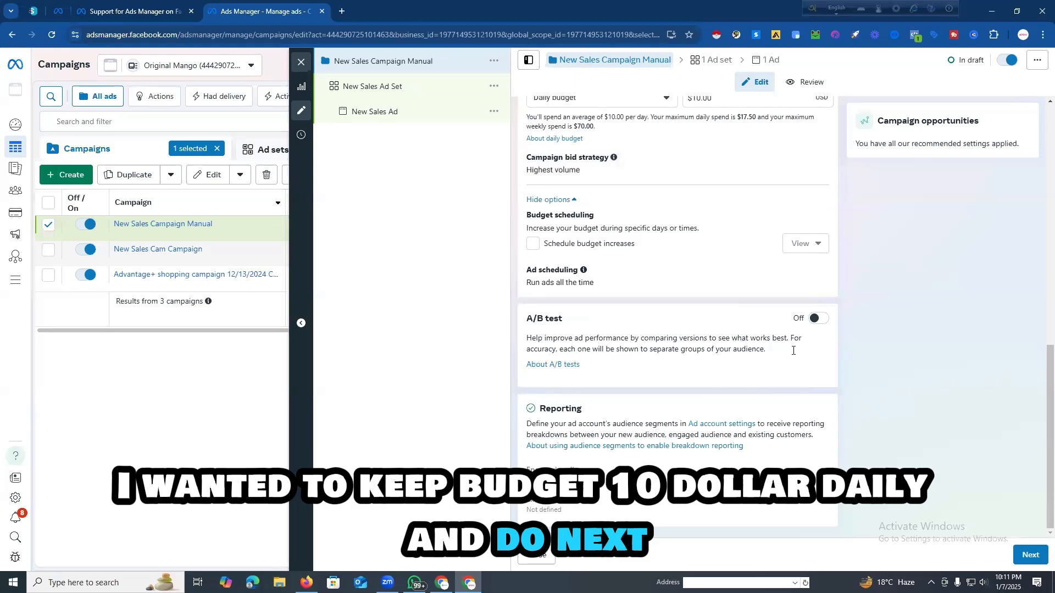
Step: Proceed to the ad set and set its conversion location to Website and its dataset to Ociean Egg
{"action": "left_click", "coordinate": [1030, 555]}
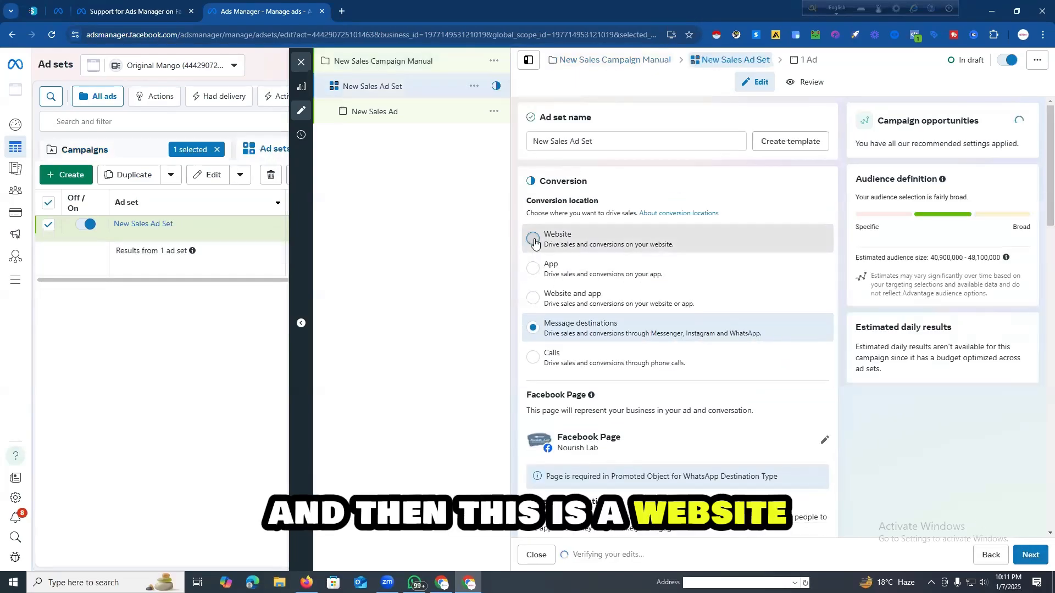
{"action": "left_click", "coordinate": [533, 239]}
{"action": "scroll", "coordinate": [605, 288], "scroll_direction": "down", "scroll_amount": 1}
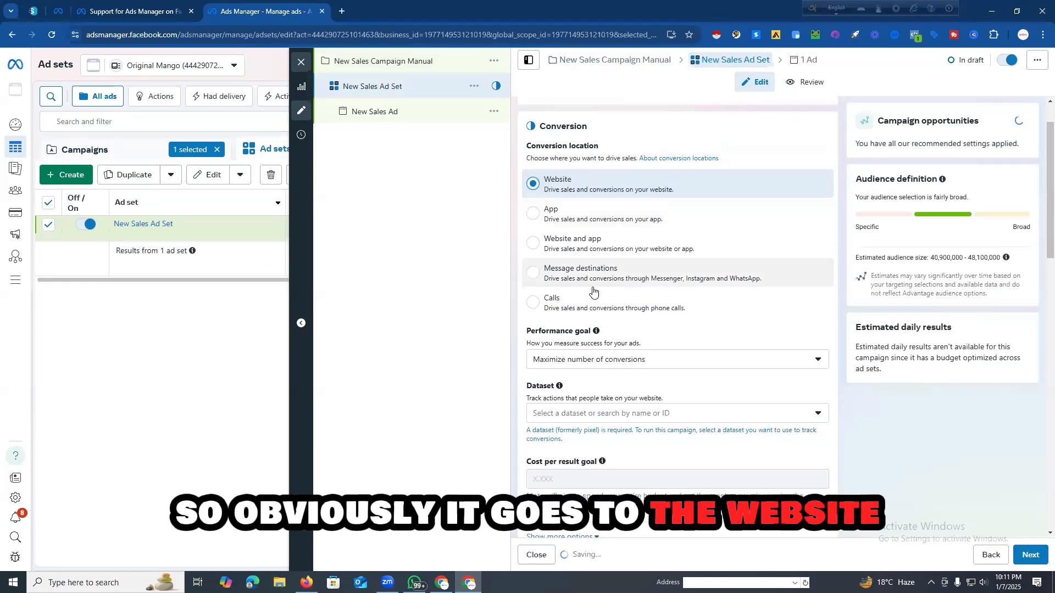
{"action": "scroll", "coordinate": [593, 291], "scroll_direction": "down", "scroll_amount": 2}
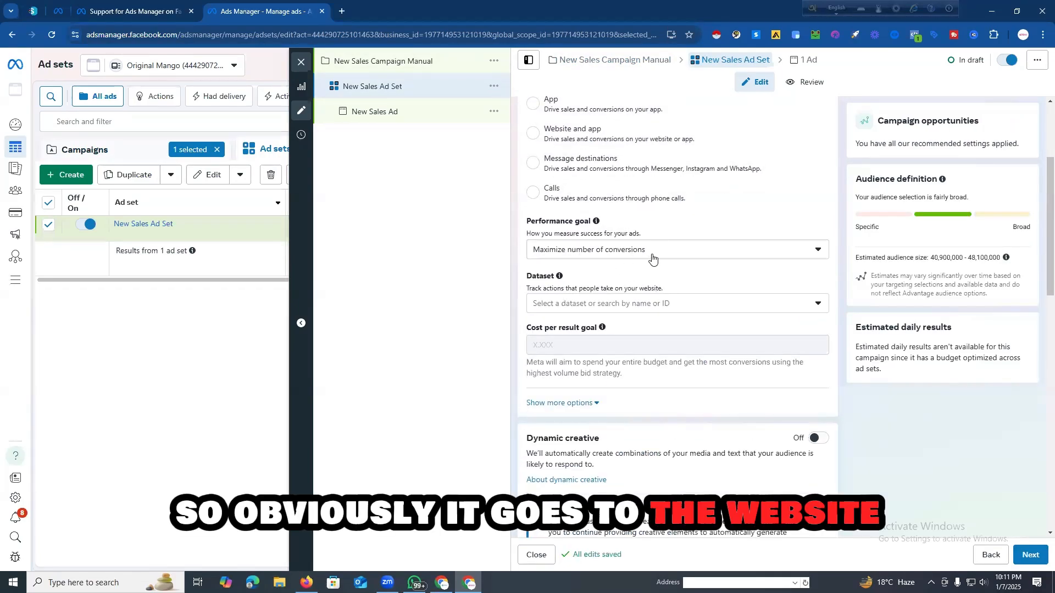
{"action": "left_click", "coordinate": [683, 303]}
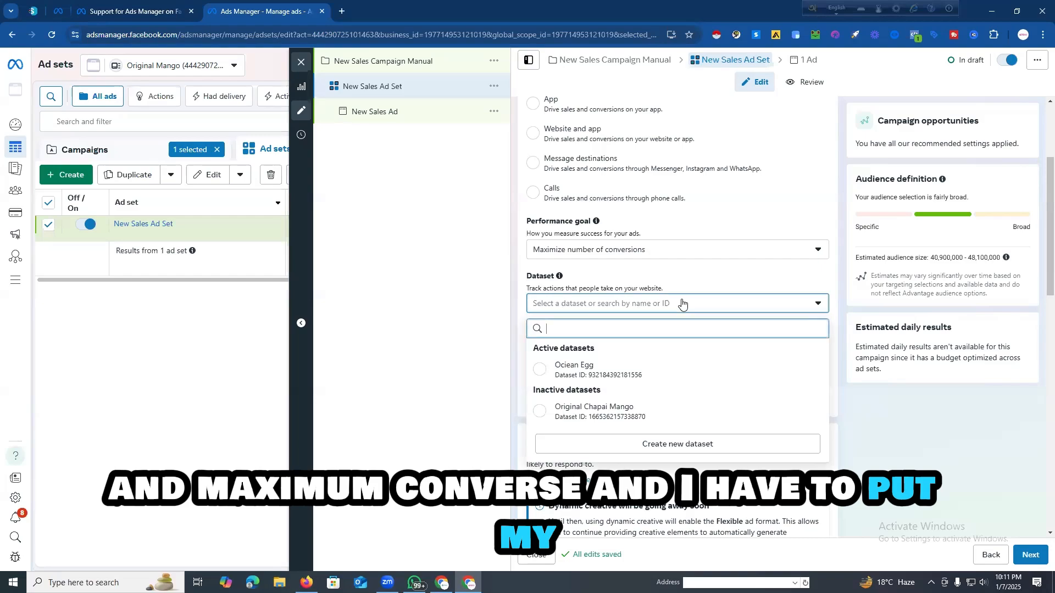
{"action": "left_click", "coordinate": [598, 371]}
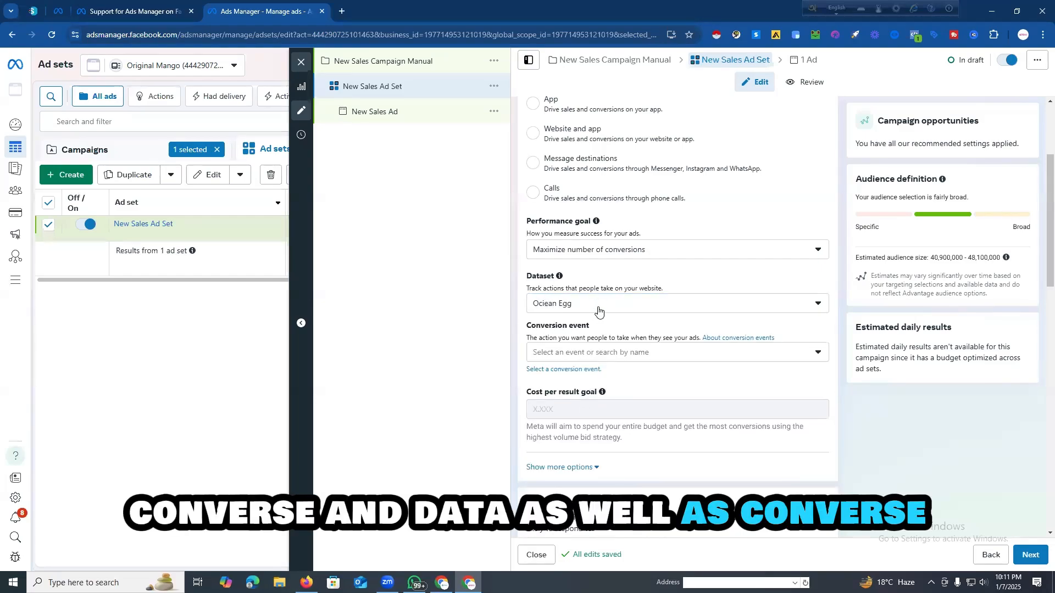
Step: Set the ad set's conversion event to Purchase
{"action": "scroll", "coordinate": [587, 328], "scroll_direction": "down", "scroll_amount": 2}
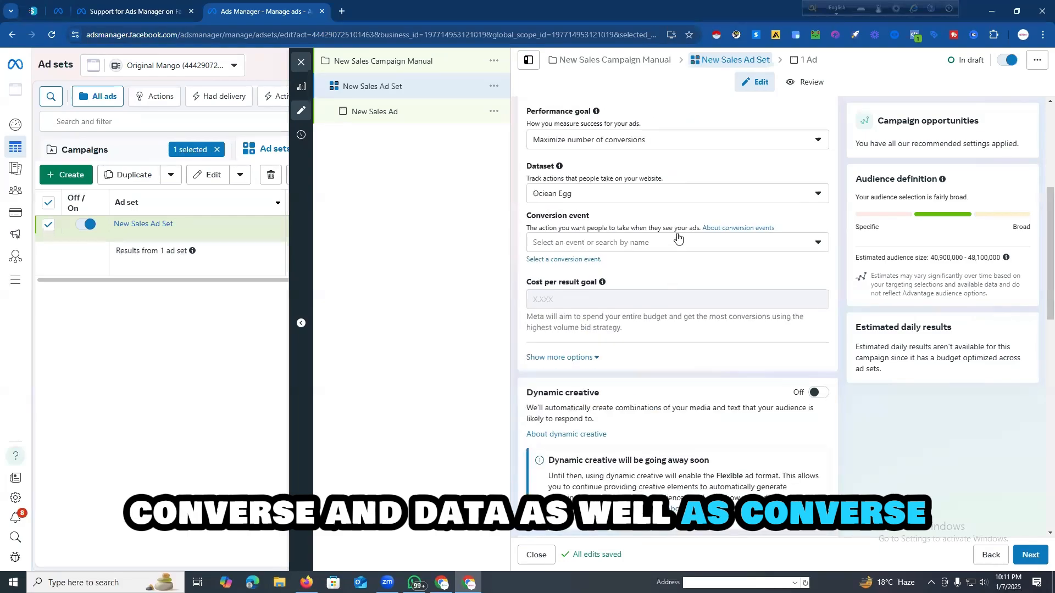
{"action": "left_click", "coordinate": [676, 242]}
{"action": "scroll", "coordinate": [607, 302], "scroll_direction": "down", "scroll_amount": 1}
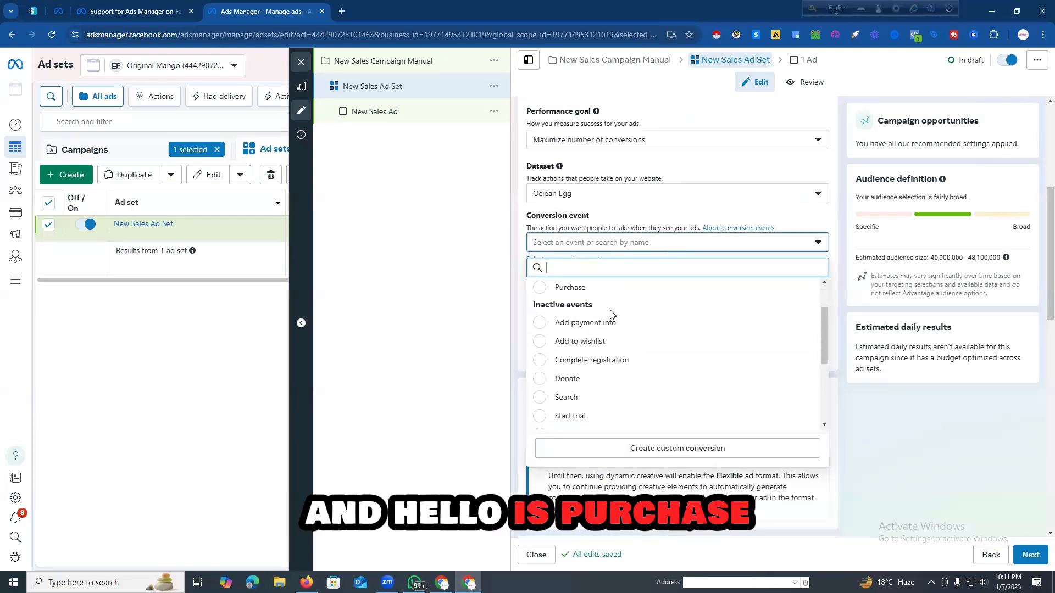
{"action": "left_click", "coordinate": [605, 287]}
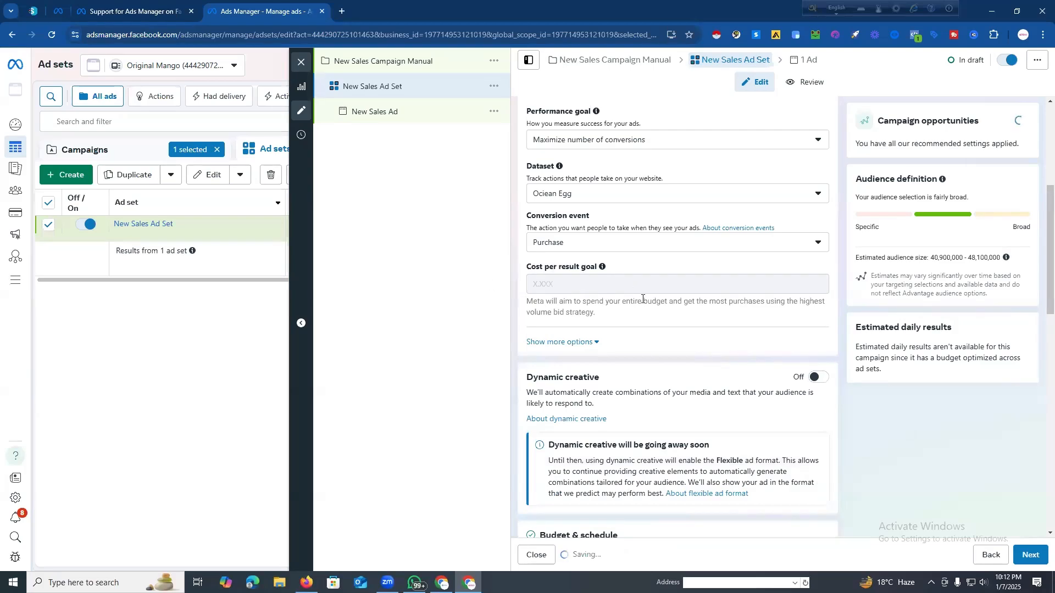
Step: Switch the ad set from Advantage+ audience to the original audience options
{"action": "scroll", "coordinate": [661, 311], "scroll_direction": "down", "scroll_amount": 4}
{"action": "scroll", "coordinate": [588, 310], "scroll_direction": "down", "scroll_amount": 7}
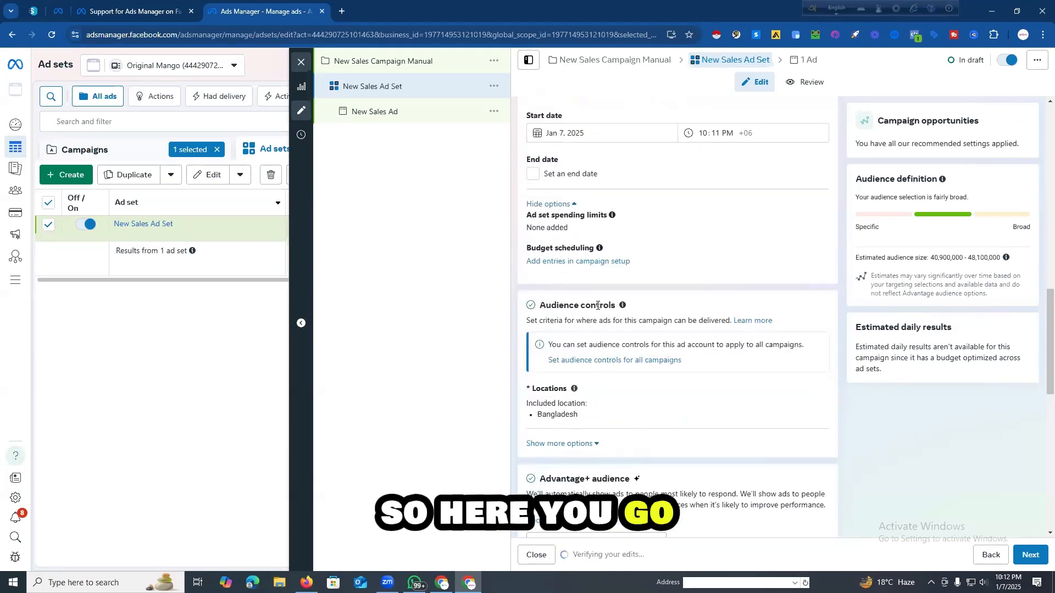
{"action": "scroll", "coordinate": [604, 324], "scroll_direction": "down", "scroll_amount": 2}
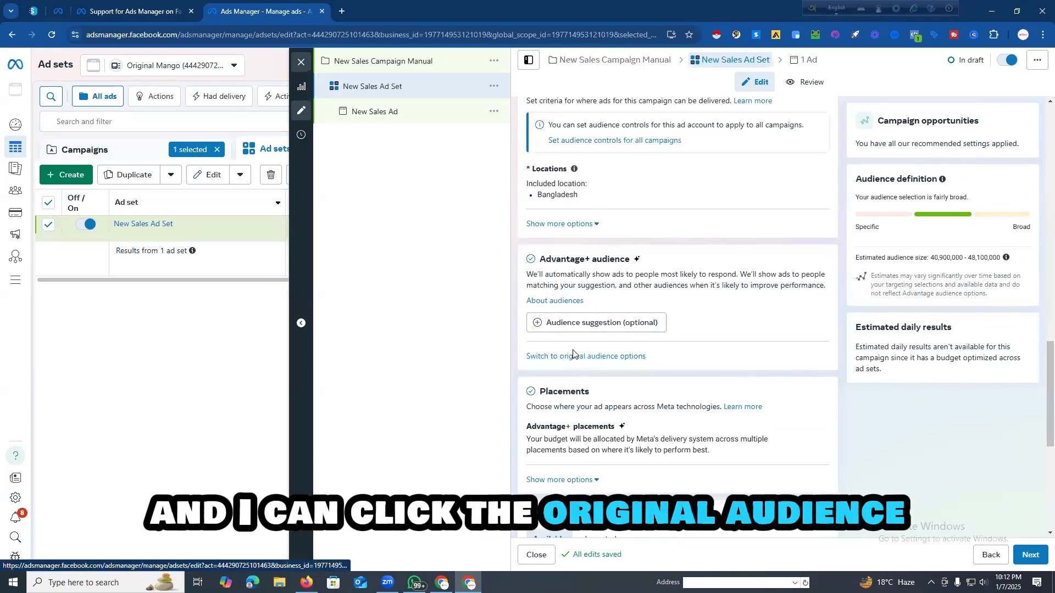
{"action": "left_click", "coordinate": [545, 358]}
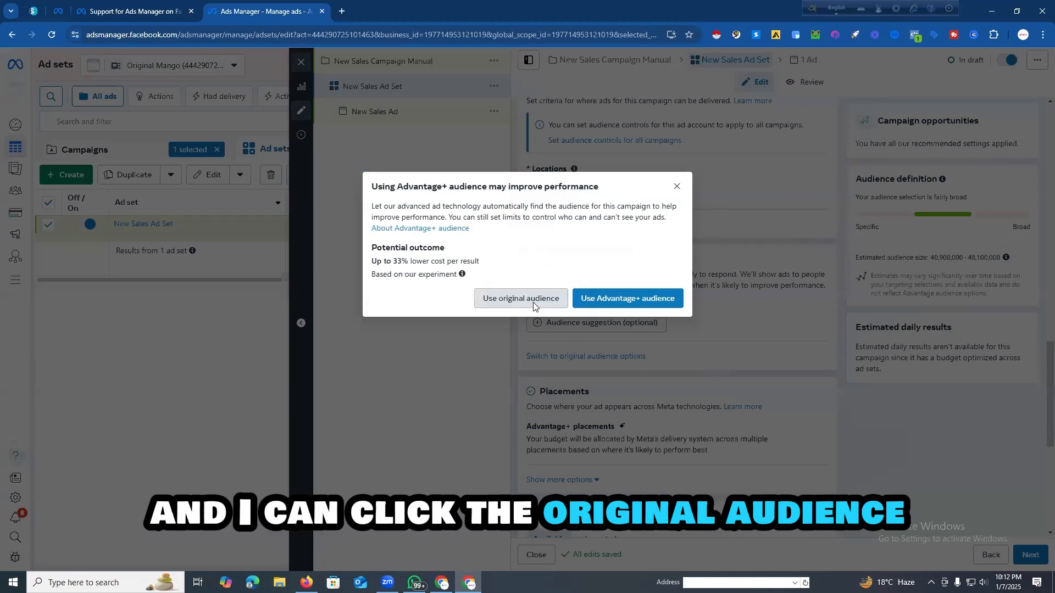
{"action": "left_click", "coordinate": [535, 304]}
{"action": "scroll", "coordinate": [569, 312], "scroll_direction": "down", "scroll_amount": 9}
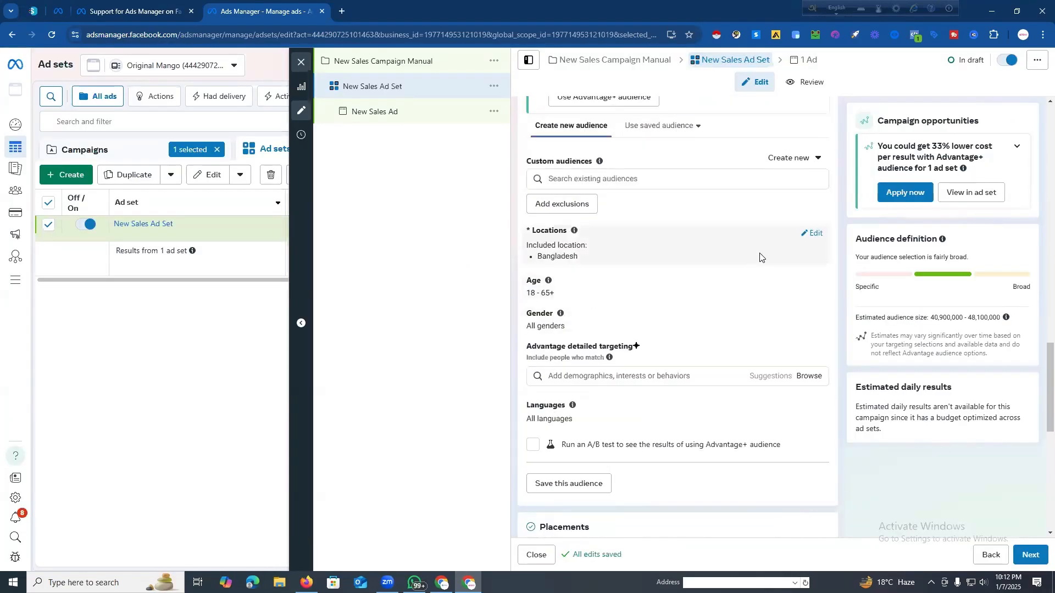
Step: Edit the ad set's locations and replace Bangladesh with the place Dhaka City
{"action": "left_click", "coordinate": [817, 234]}
{"action": "left_click", "coordinate": [629, 316]}
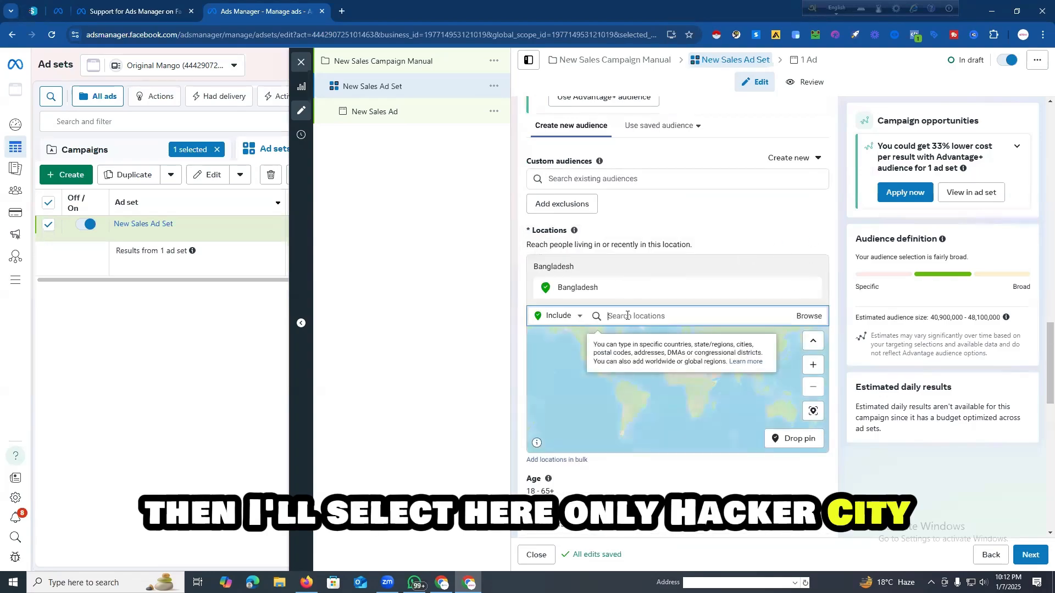
{"action": "type", "text": "Dhaka"}
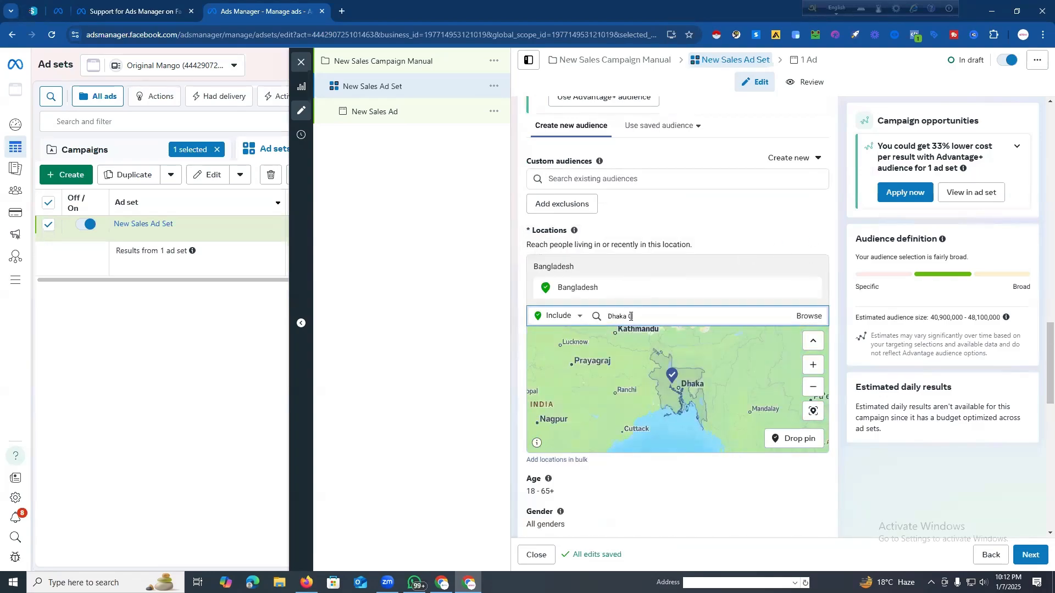
{"action": "type", "text": " City"}
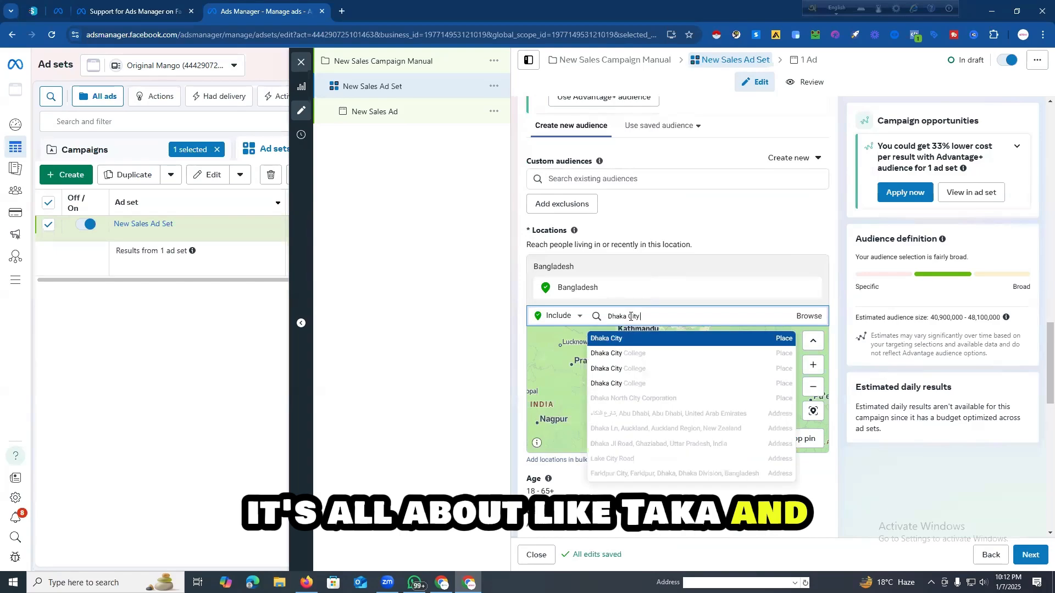
{"action": "left_click", "coordinate": [629, 339]}
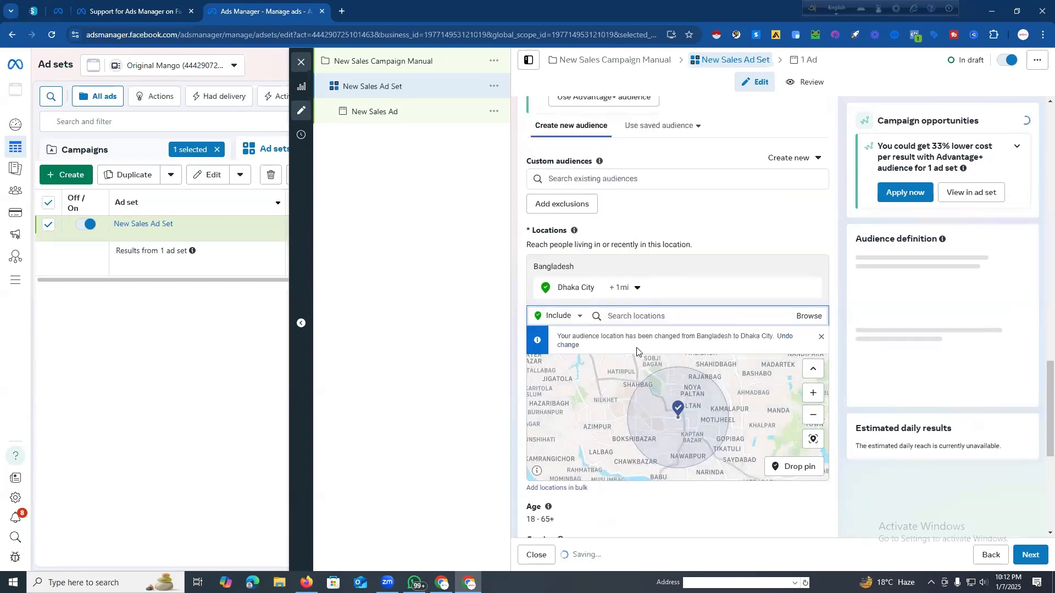
{"action": "scroll", "coordinate": [733, 428], "scroll_direction": "down", "scroll_amount": 2}
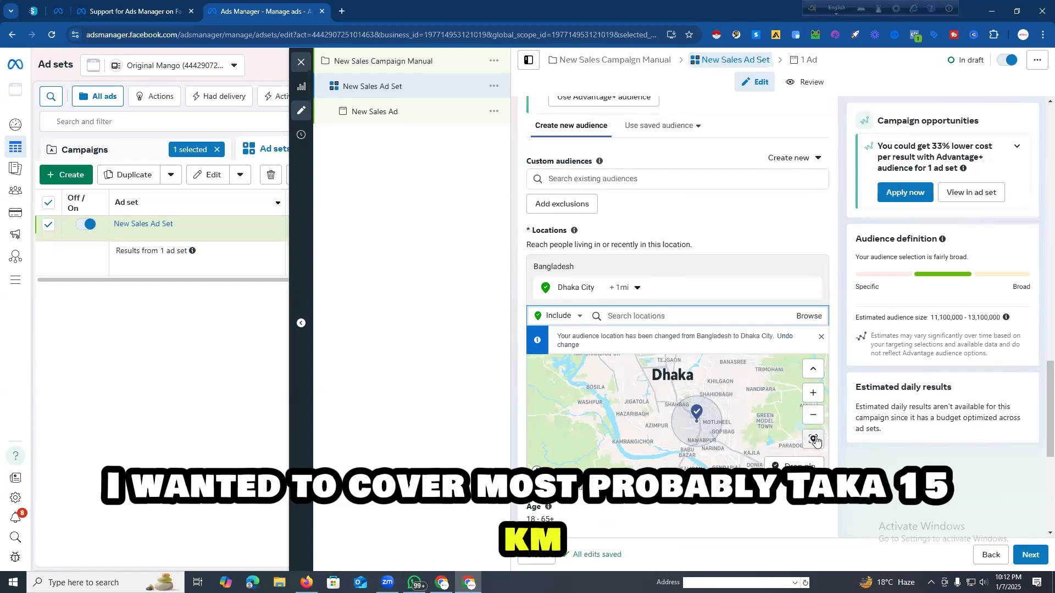
Step: Drop a location pin on Dhaka at about (23.7491, 90.3941) and remove the Dhaka City location
{"action": "left_click", "coordinate": [794, 466]}
{"action": "left_click", "coordinate": [723, 417]}
{"action": "left_click", "coordinate": [673, 383]}
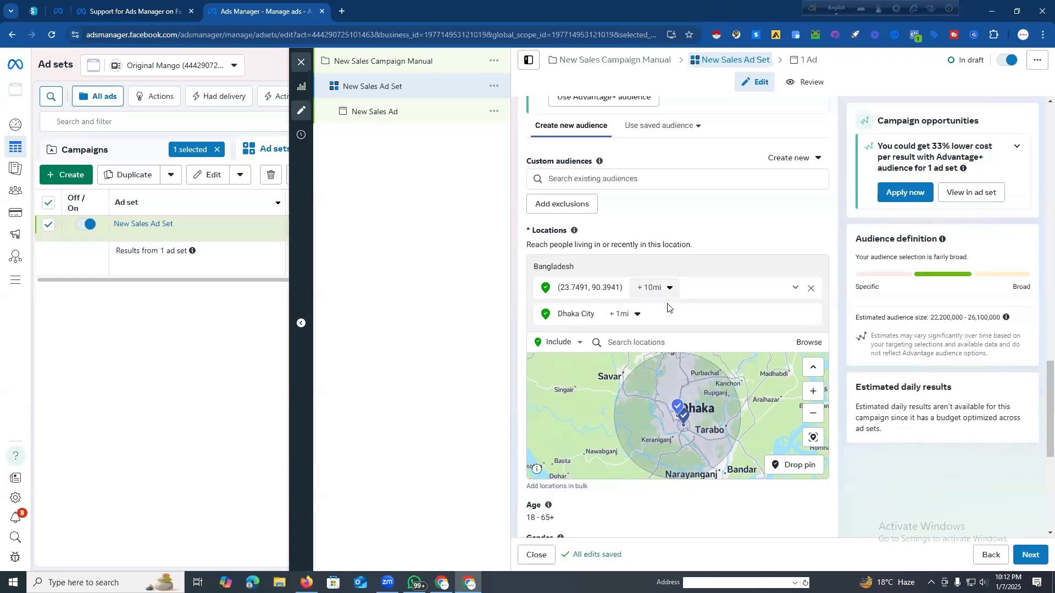
{"action": "left_click", "coordinate": [670, 288]}
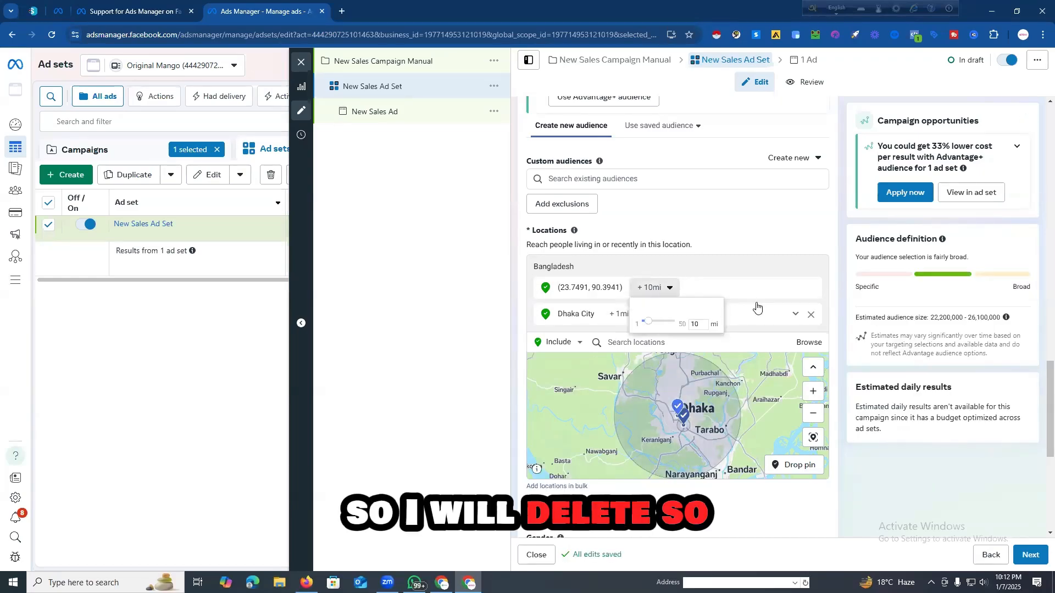
{"action": "left_click", "coordinate": [747, 227]}
{"action": "left_click", "coordinate": [811, 315]}
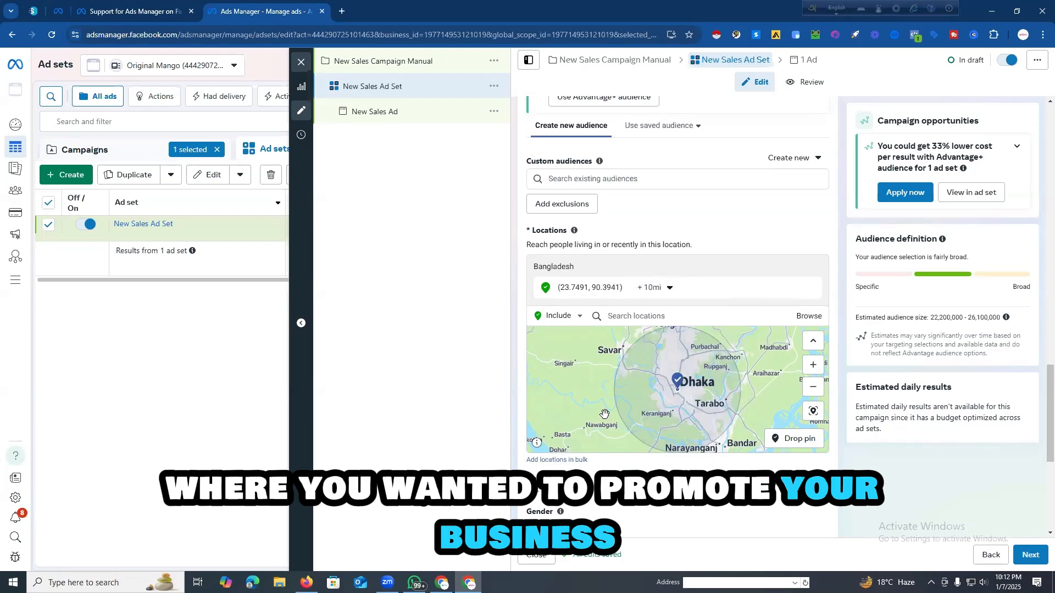
Step: Set the radius of the pinned Dhaka location to 8 mi and check its coverage on the map
{"action": "left_click", "coordinate": [671, 288]}
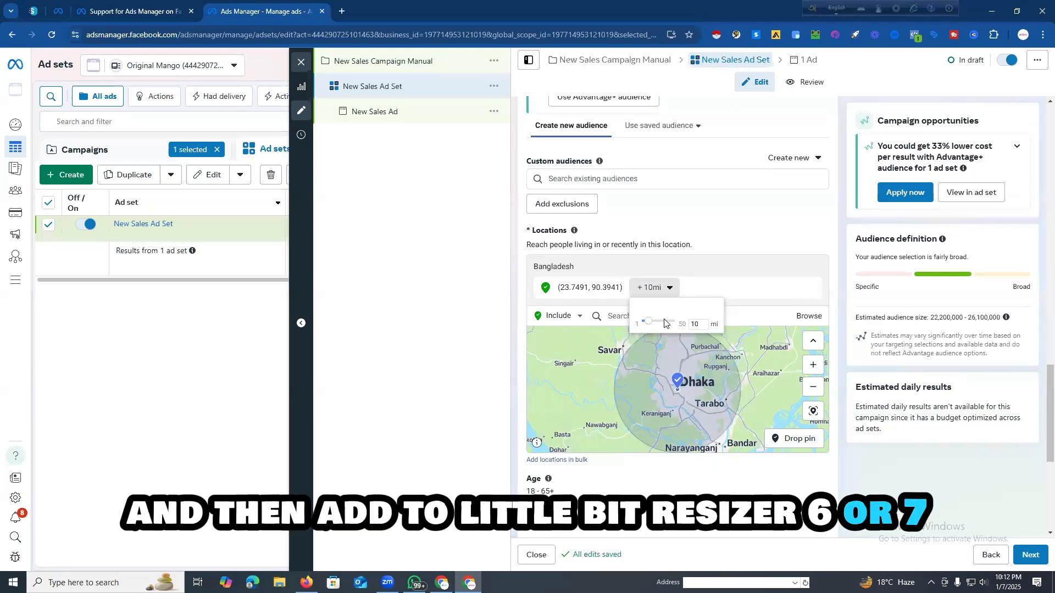
{"action": "left_click_drag", "start_coordinate": [649, 326], "coordinate": [648, 326]}
{"action": "left_click_drag", "start_coordinate": [651, 325], "coordinate": [651, 326]}
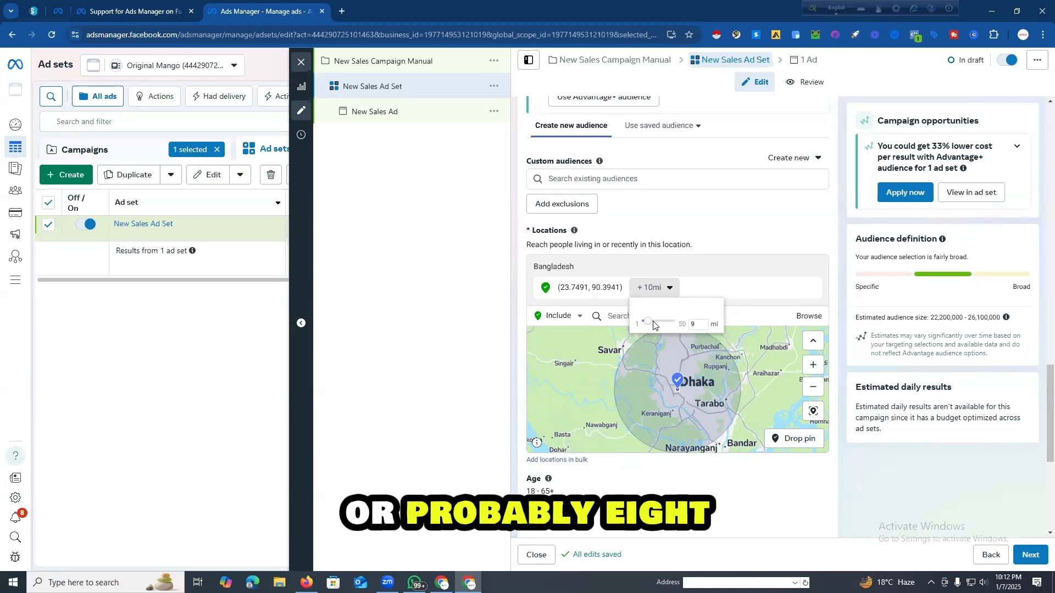
{"action": "left_click_drag", "start_coordinate": [651, 325], "coordinate": [652, 325]}
{"action": "scroll", "coordinate": [606, 428], "scroll_direction": "down", "scroll_amount": 2}
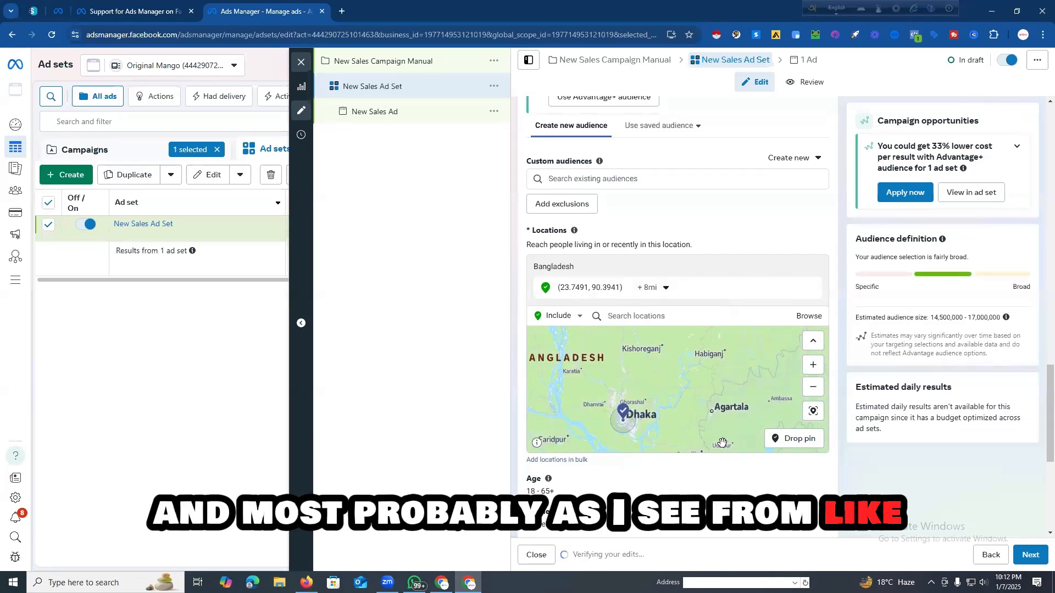
{"action": "scroll", "coordinate": [619, 422], "scroll_direction": "up", "scroll_amount": 1}
{"action": "scroll", "coordinate": [727, 387], "scroll_direction": "down", "scroll_amount": 3}
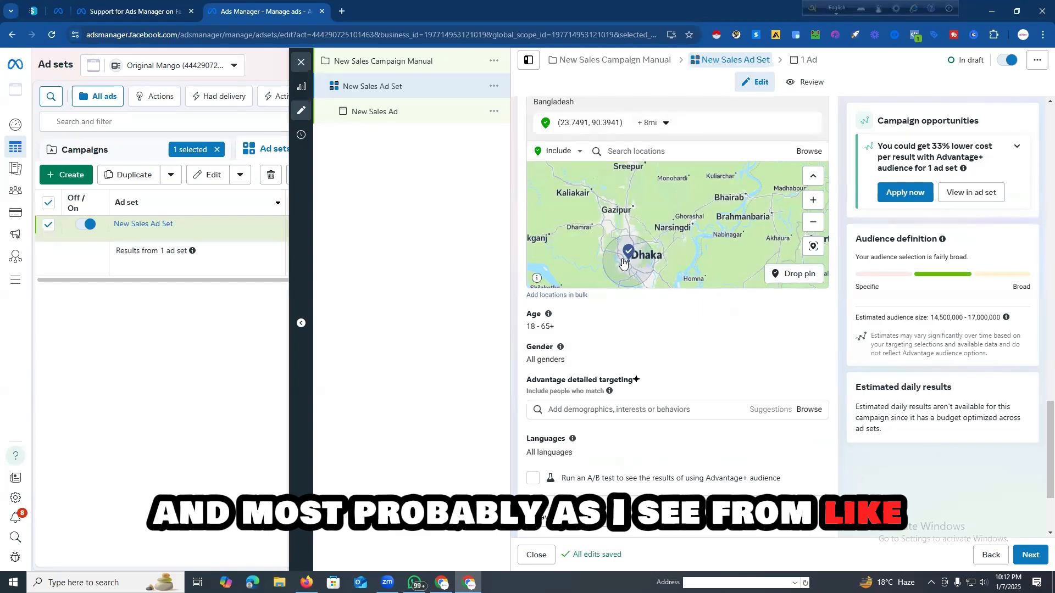
{"action": "scroll", "coordinate": [593, 251], "scroll_direction": "up", "scroll_amount": 1}
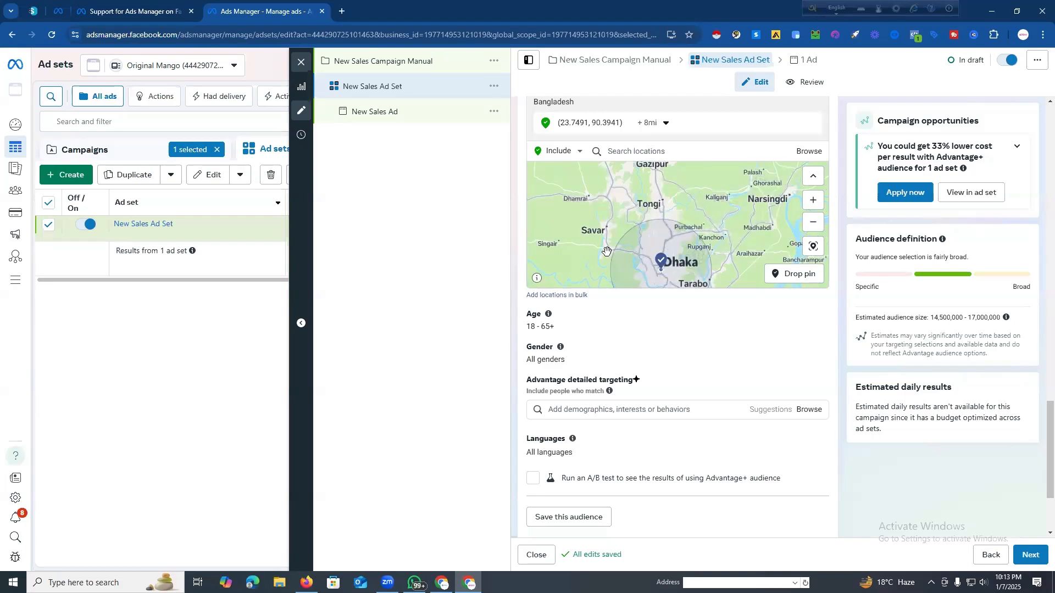
Step: Replace the pinned location with the city Dhaka, Dhaka Division, Bangladesh, and check its area on the map
{"action": "left_click", "coordinate": [643, 151]}
{"action": "type", "text": "DH"}
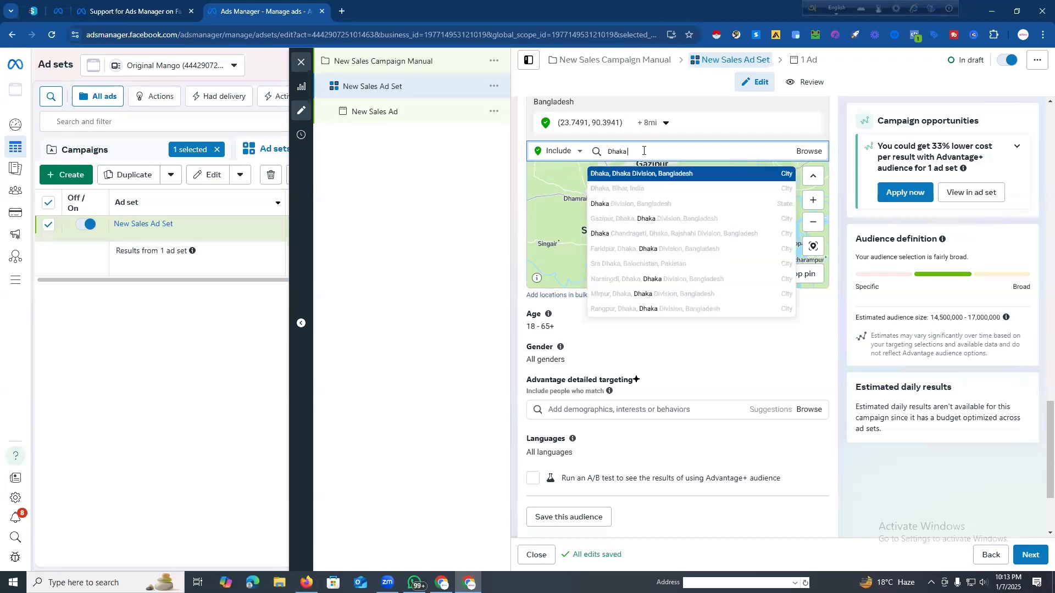
{"action": "left_click", "coordinate": [648, 174]}
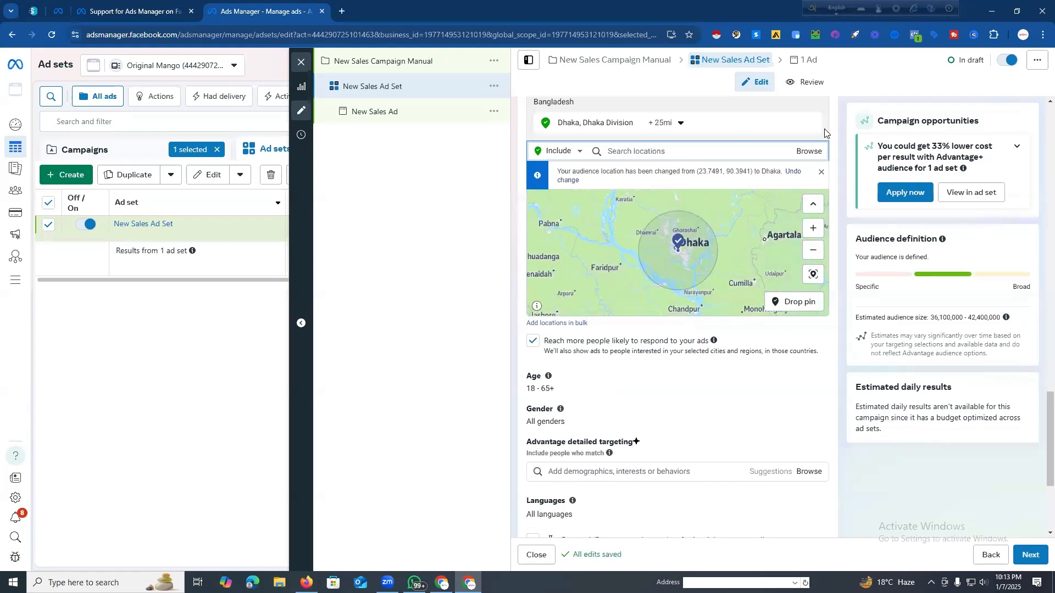
{"action": "scroll", "coordinate": [742, 167], "scroll_direction": "up", "scroll_amount": 2}
{"action": "scroll", "coordinate": [714, 251], "scroll_direction": "down", "scroll_amount": 1}
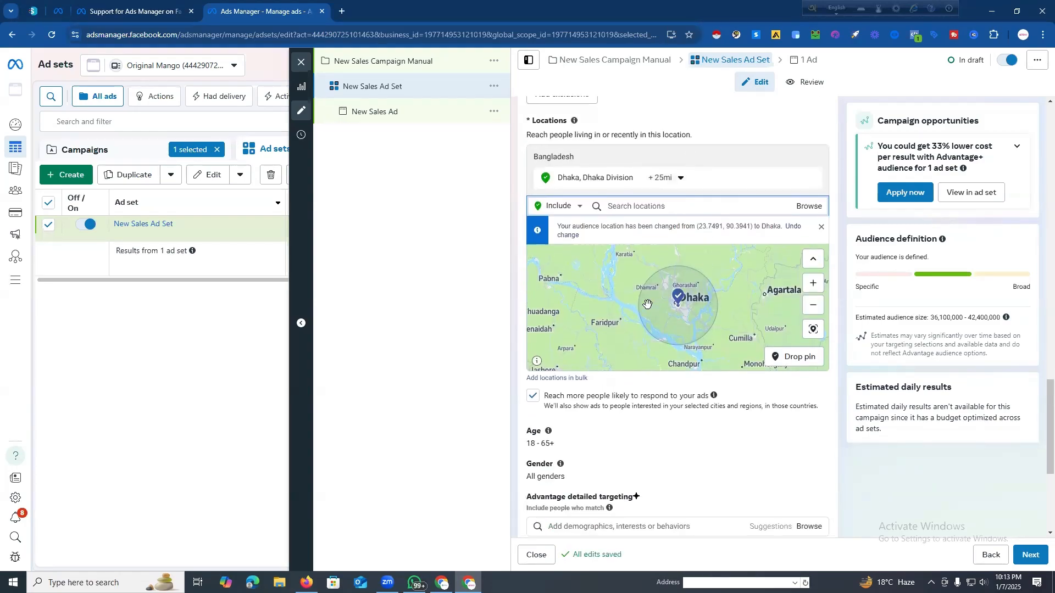
{"action": "scroll", "coordinate": [757, 290], "scroll_direction": "down", "scroll_amount": 2}
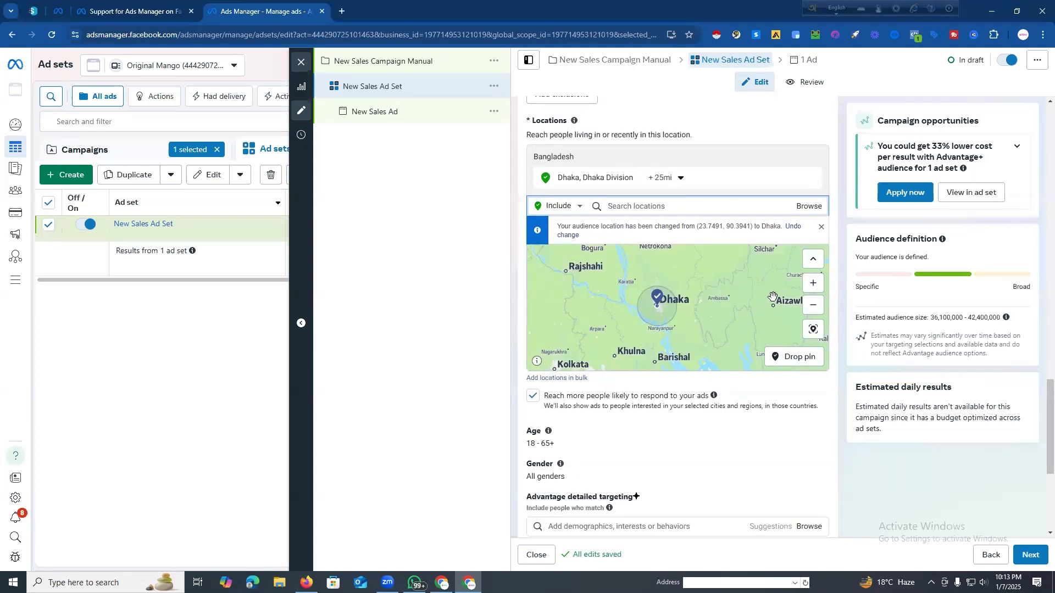
{"action": "scroll", "coordinate": [773, 297], "scroll_direction": "down", "scroll_amount": 2}
{"action": "scroll", "coordinate": [618, 291], "scroll_direction": "down", "scroll_amount": 3}
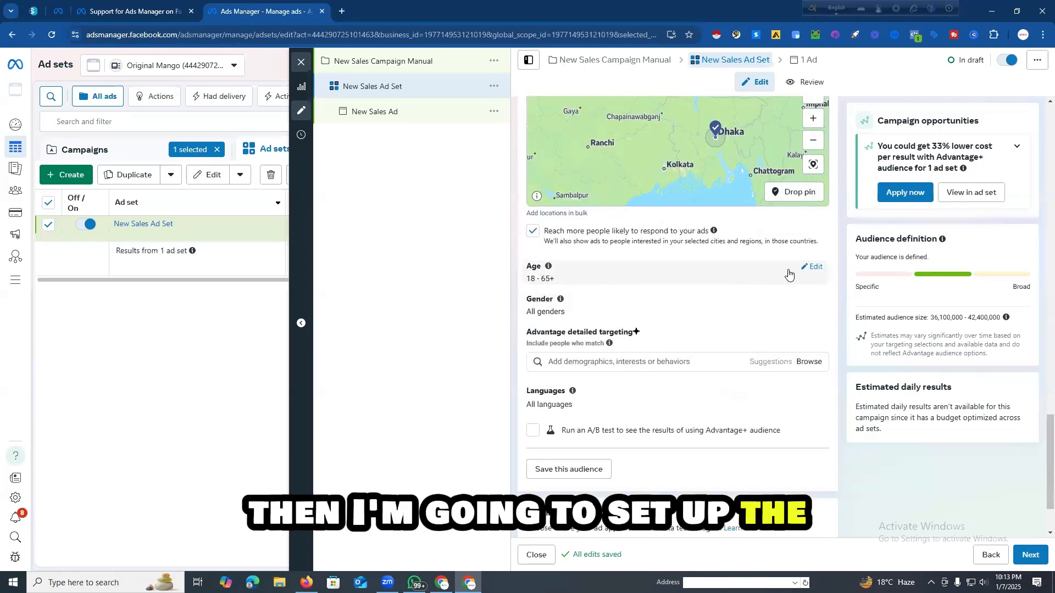
{"action": "left_click", "coordinate": [789, 273]}
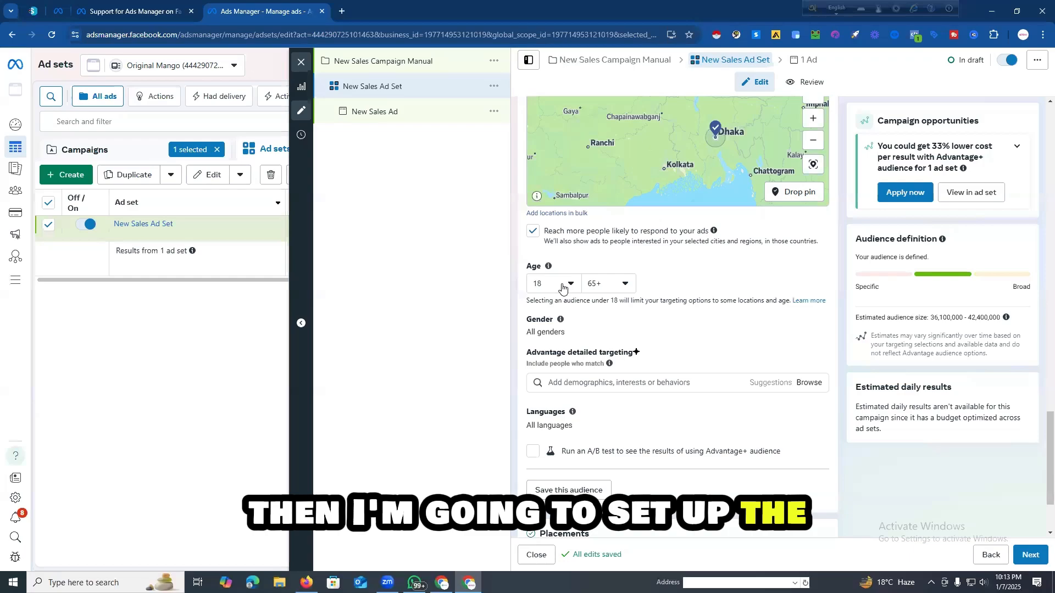
{"action": "left_click", "coordinate": [562, 284]}
{"action": "scroll", "coordinate": [571, 381], "scroll_direction": "down", "scroll_amount": 3}
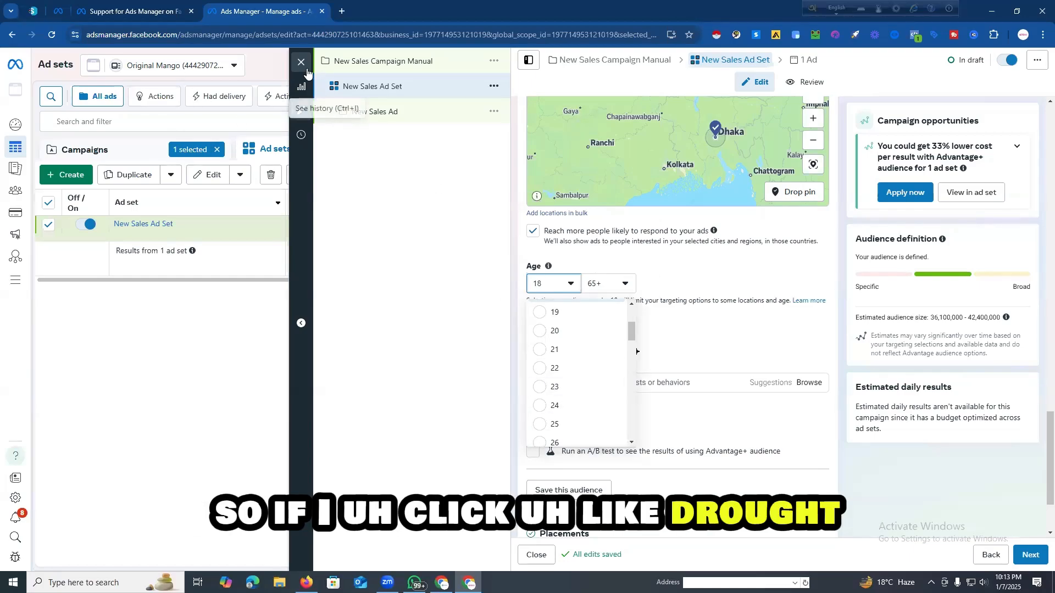
Step: Close the ad set editor without publishing the draft, and clear the ad set and campaign selections to list all ad sets
{"action": "left_click", "coordinate": [352, 114]}
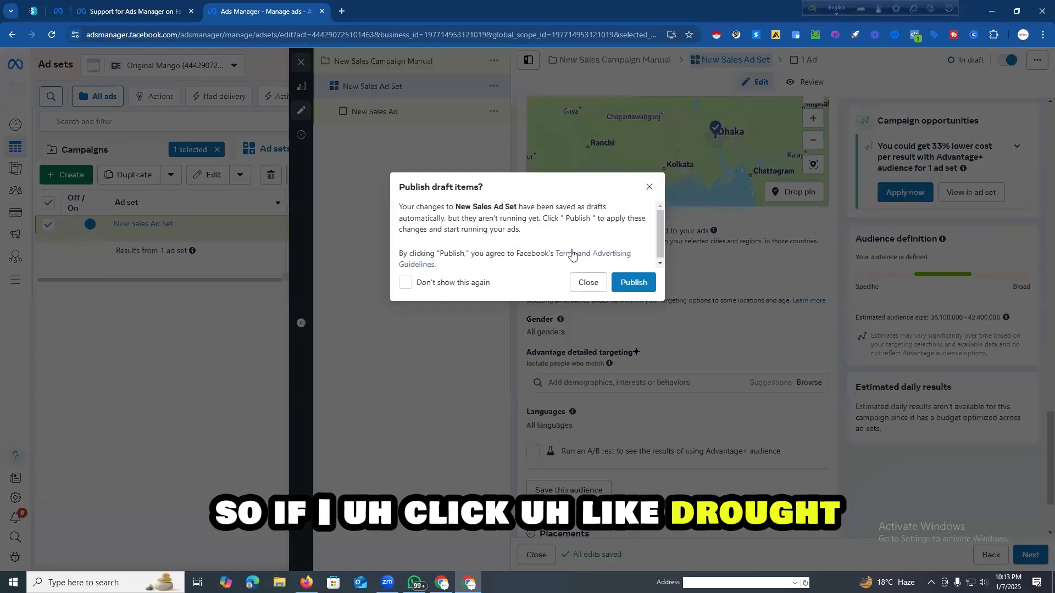
{"action": "left_click", "coordinate": [588, 282]}
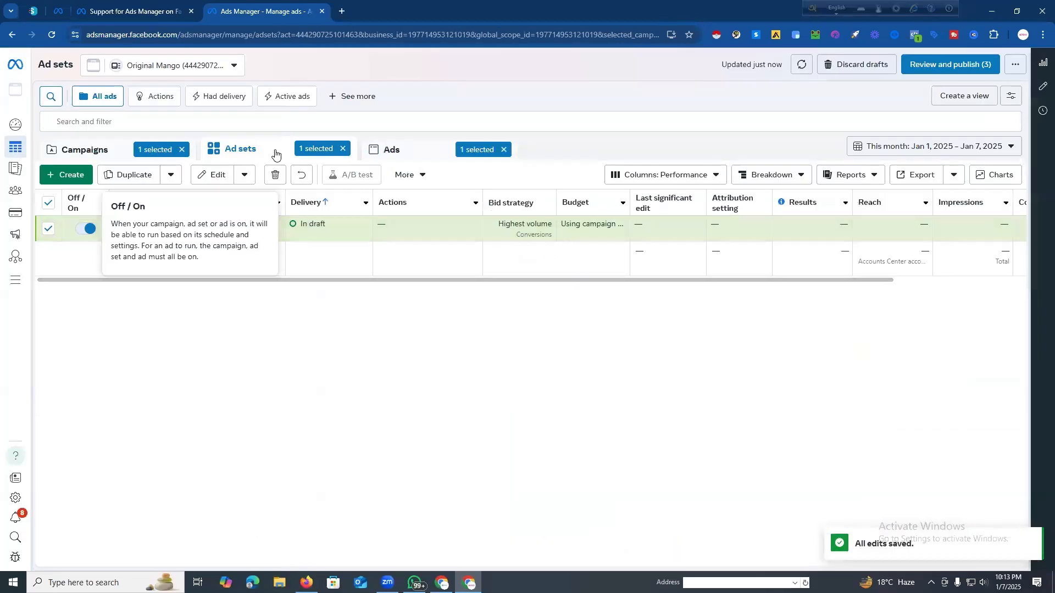
{"action": "left_click", "coordinate": [343, 149]}
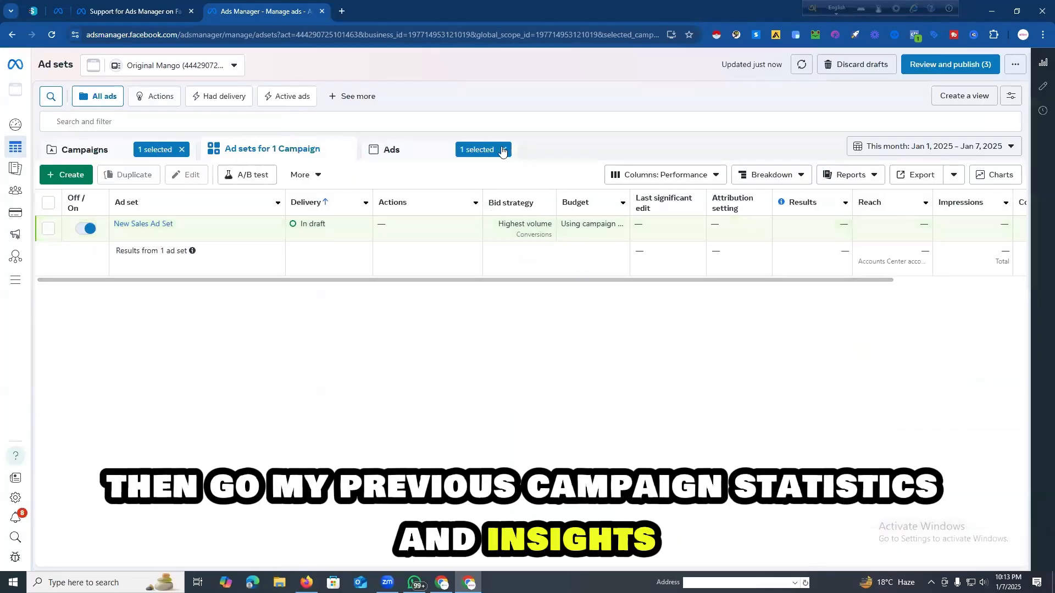
{"action": "left_click", "coordinate": [182, 149]}
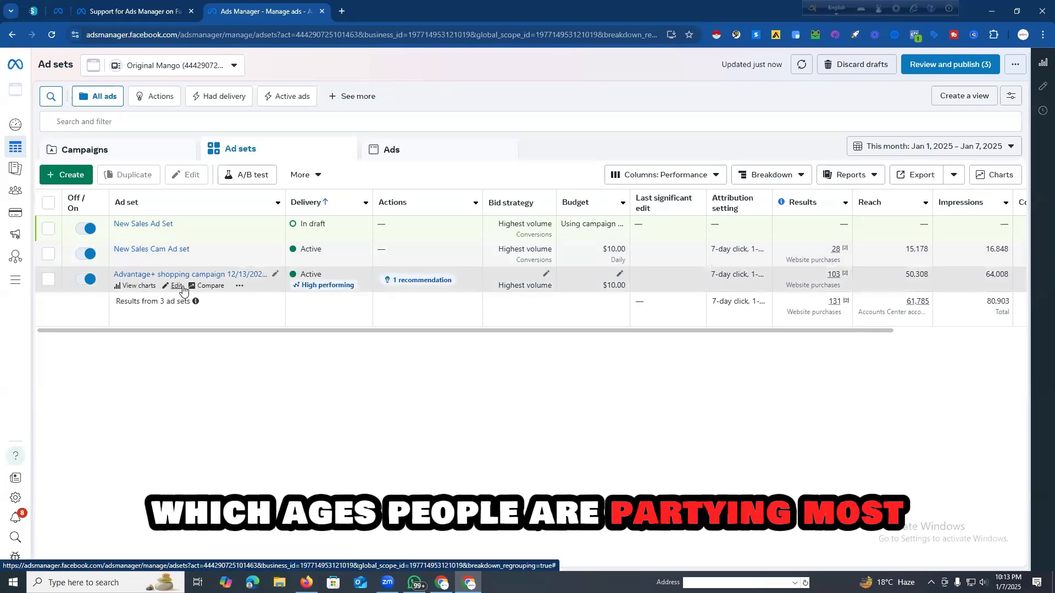
Step: Break down the ad set results by the demographic Age and gender
{"action": "left_click", "coordinate": [793, 175]}
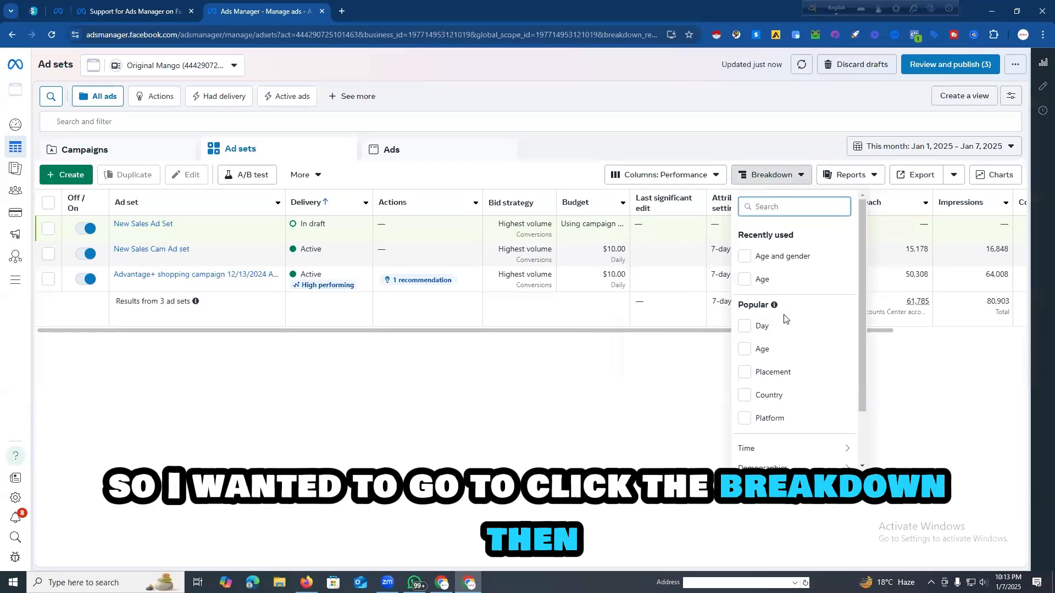
{"action": "scroll", "coordinate": [761, 315], "scroll_direction": "down", "scroll_amount": 1}
{"action": "scroll", "coordinate": [769, 319], "scroll_direction": "up", "scroll_amount": 1}
{"action": "scroll", "coordinate": [784, 328], "scroll_direction": "down", "scroll_amount": 1}
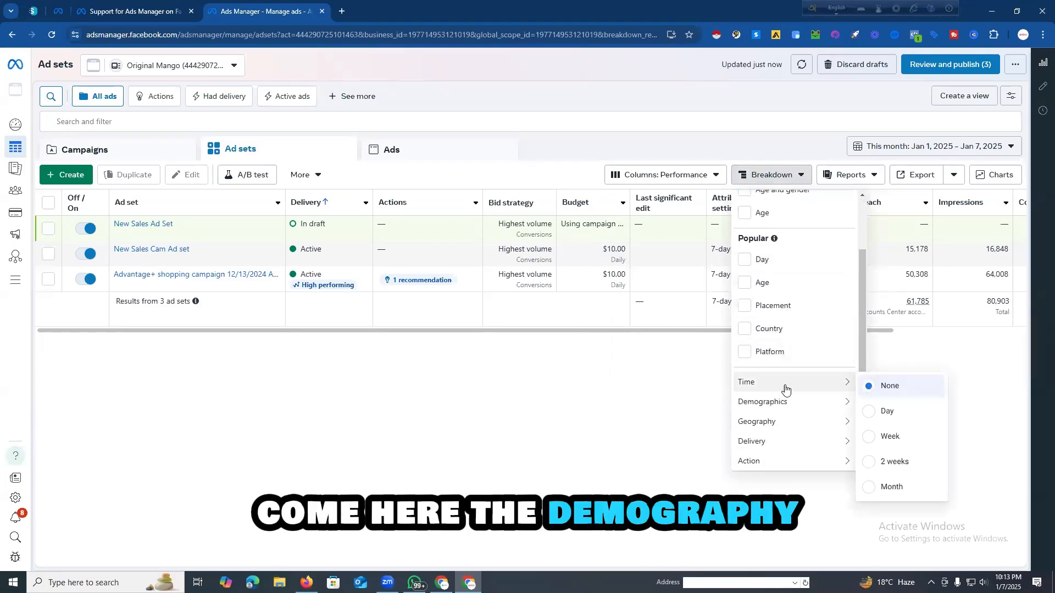
{"action": "mouse_move", "coordinate": [806, 407]}
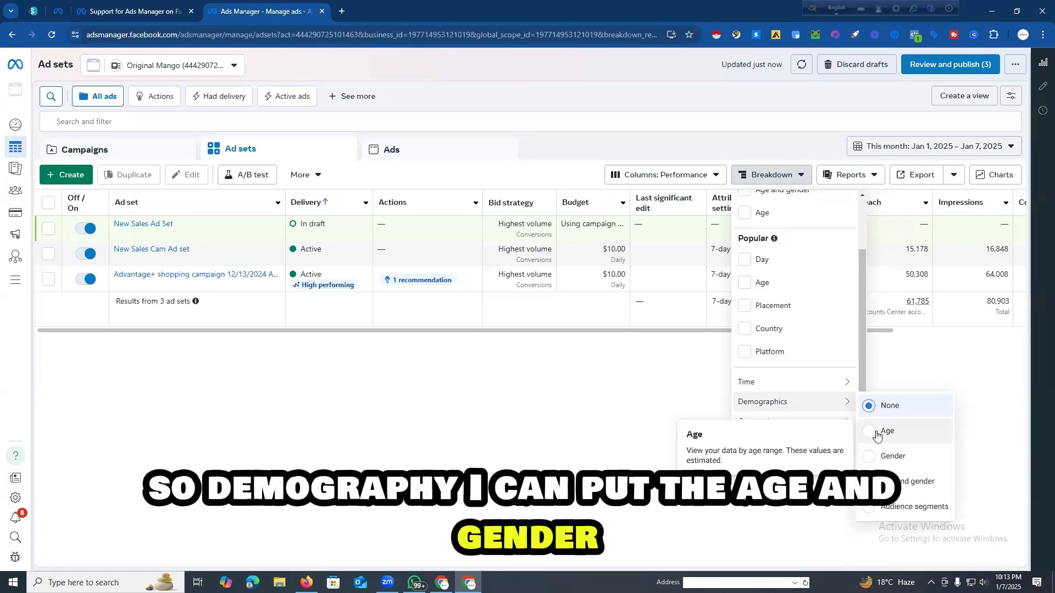
{"action": "left_click", "coordinate": [911, 481]}
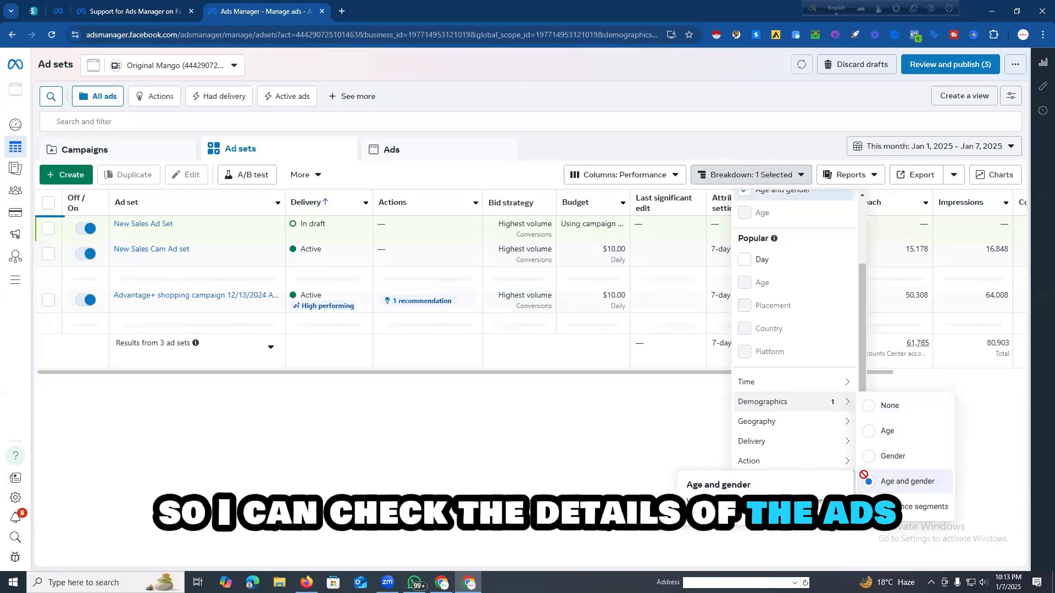
{"action": "left_click", "coordinate": [540, 74]}
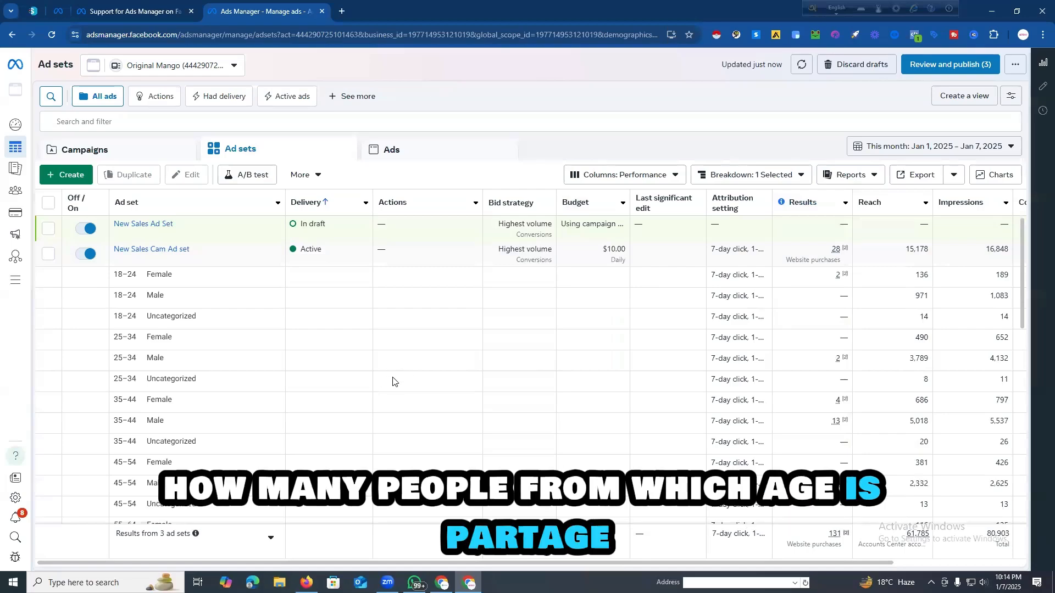
Step: Examine the website purchase results of the New Sales Cam Ad set for each age range and gender
{"action": "scroll", "coordinate": [389, 386], "scroll_direction": "down", "scroll_amount": 1}
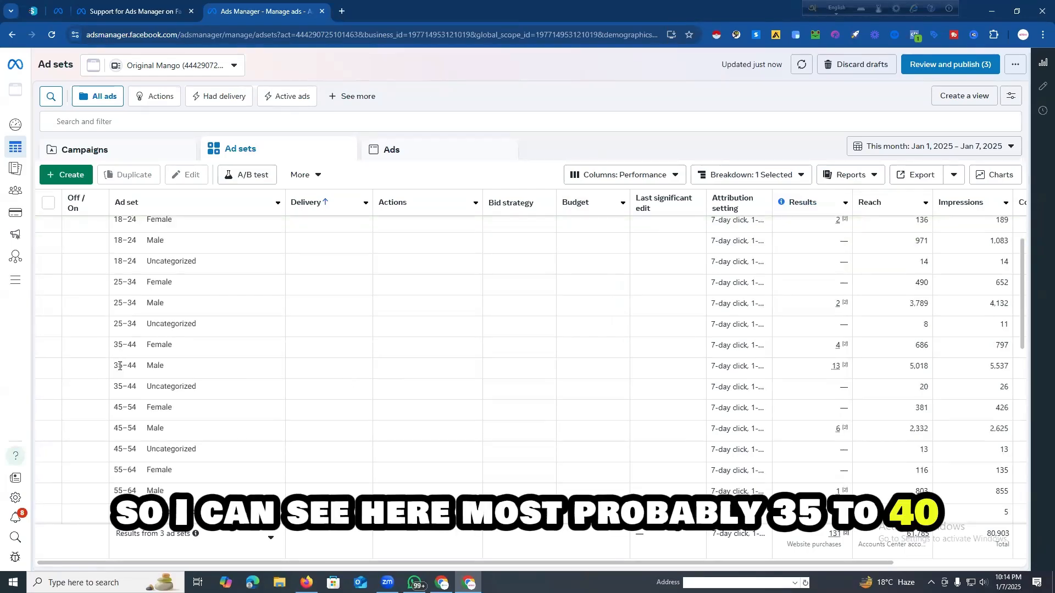
{"action": "left_click_drag", "start_coordinate": [114, 366], "coordinate": [176, 368]}
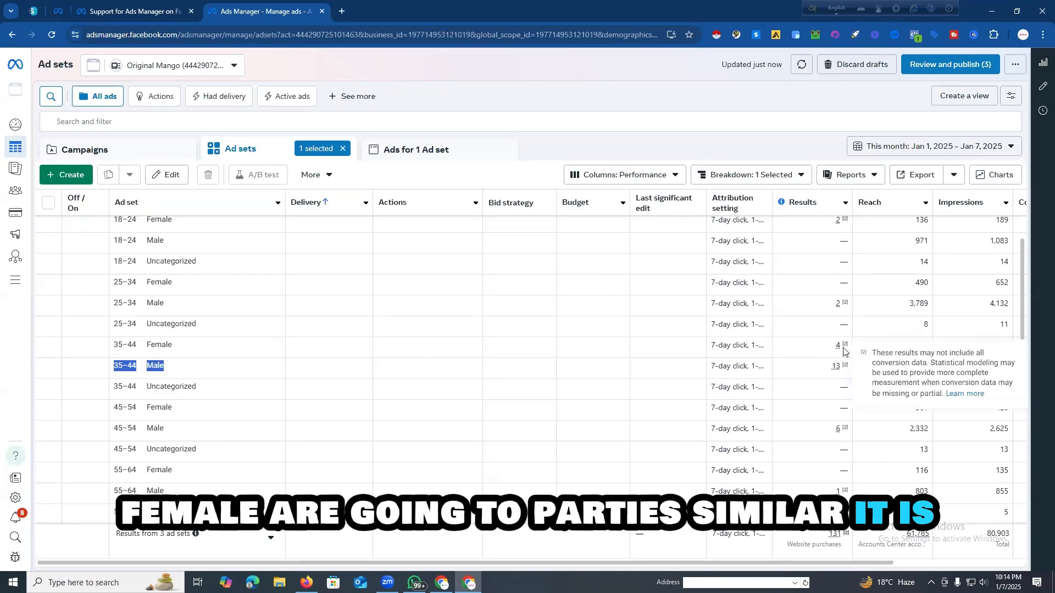
{"action": "scroll", "coordinate": [361, 381], "scroll_direction": "down", "scroll_amount": 1}
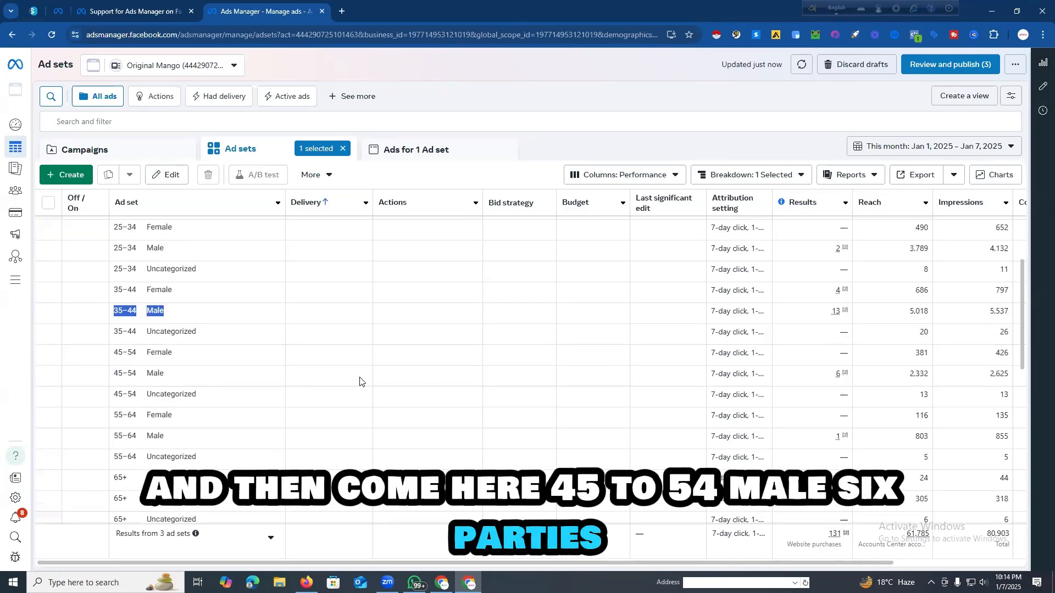
{"action": "left_click_drag", "start_coordinate": [116, 377], "coordinate": [136, 375]}
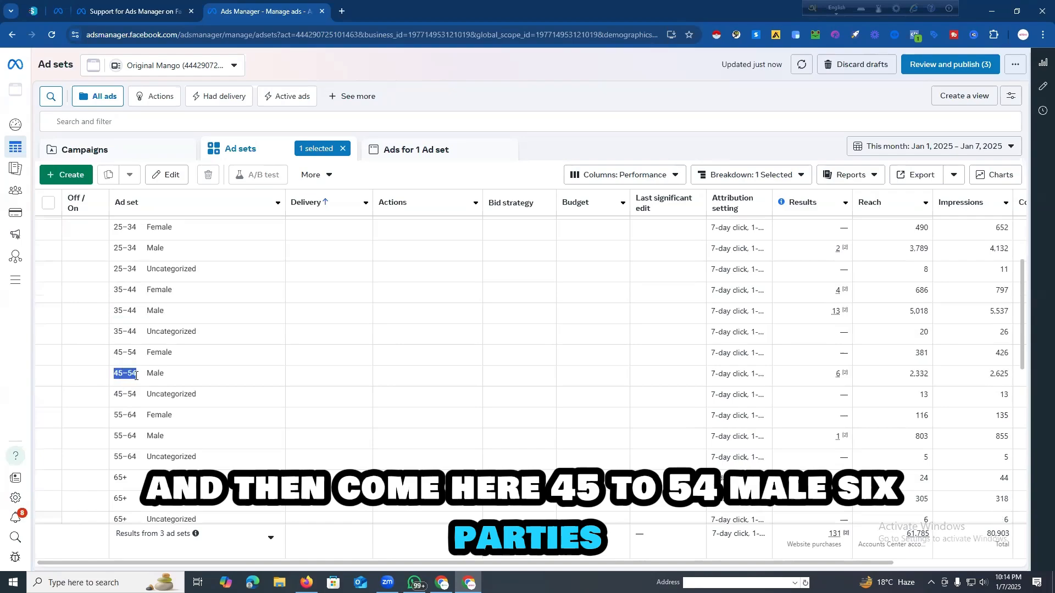
{"action": "scroll", "coordinate": [758, 379], "scroll_direction": "up", "scroll_amount": 2}
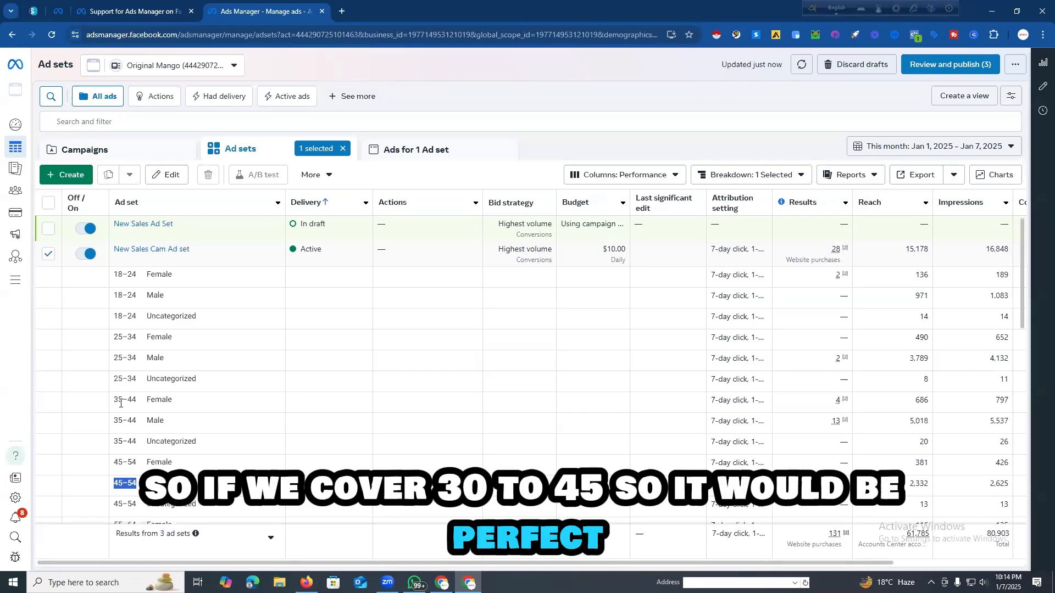
{"action": "scroll", "coordinate": [132, 410], "scroll_direction": "down", "scroll_amount": 5}
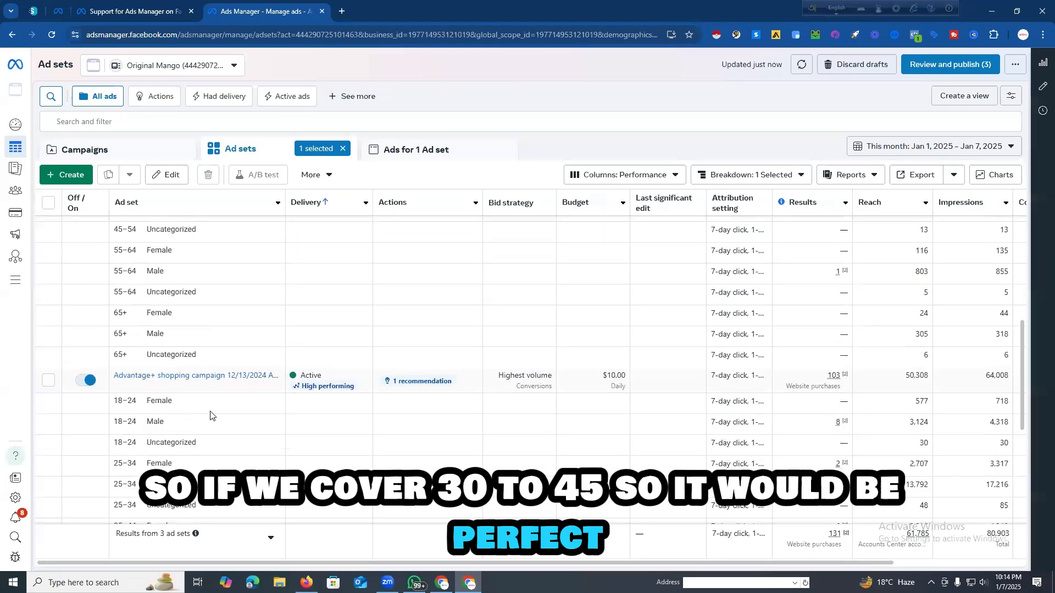
Step: Compare the website purchases by age range and gender for the Advantage+ shopping campaign 12/13/2024 ad set and the ad set above it
{"action": "scroll", "coordinate": [210, 418], "scroll_direction": "down", "scroll_amount": 1}
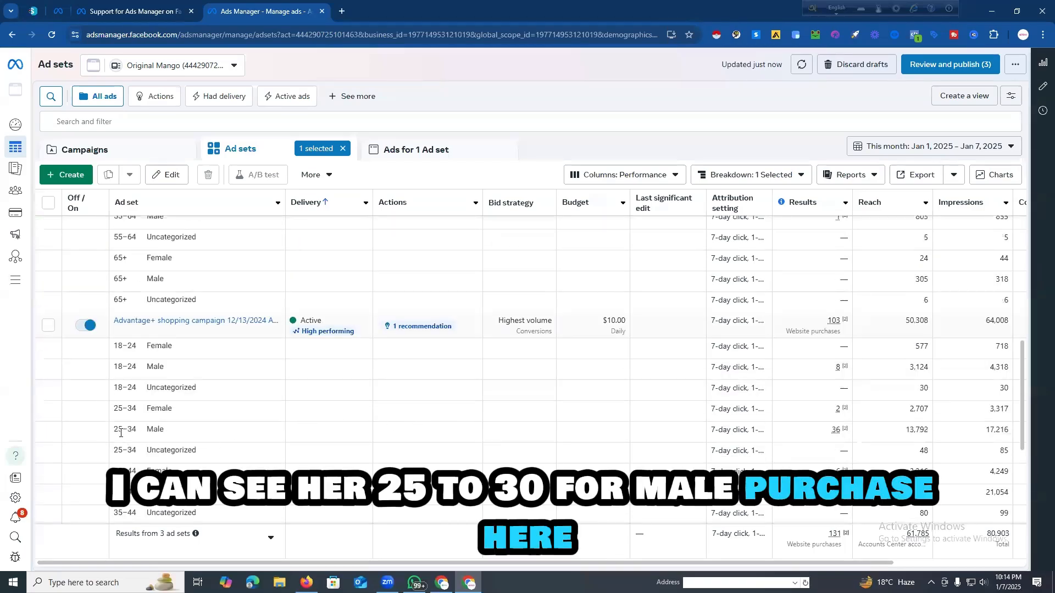
{"action": "left_click_drag", "start_coordinate": [114, 431], "coordinate": [141, 435]}
{"action": "scroll", "coordinate": [769, 443], "scroll_direction": "down", "scroll_amount": 1}
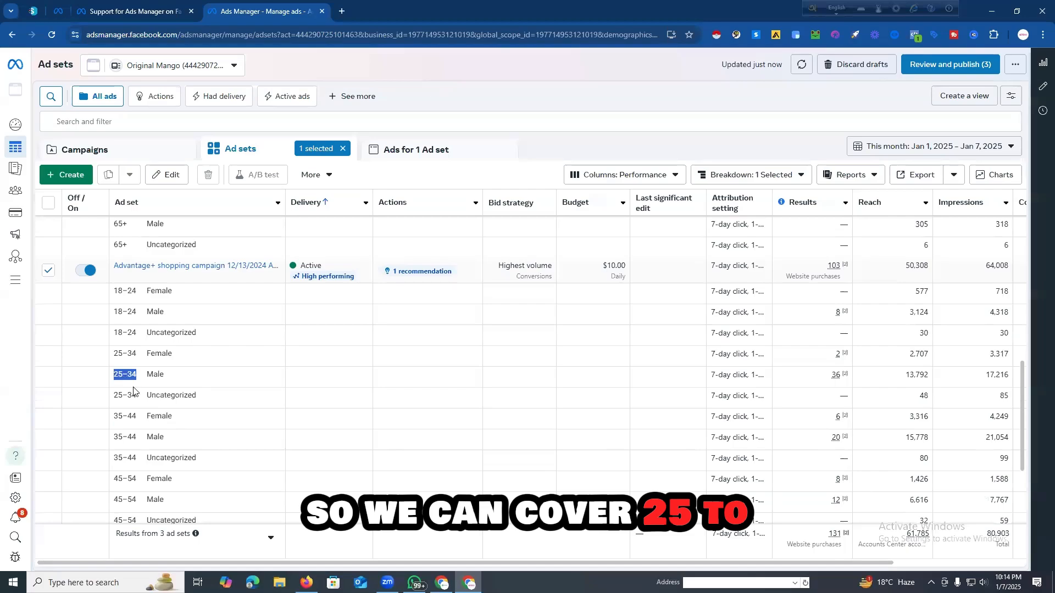
{"action": "scroll", "coordinate": [124, 379], "scroll_direction": "up", "scroll_amount": 2}
{"action": "scroll", "coordinate": [126, 363], "scroll_direction": "up", "scroll_amount": 1}
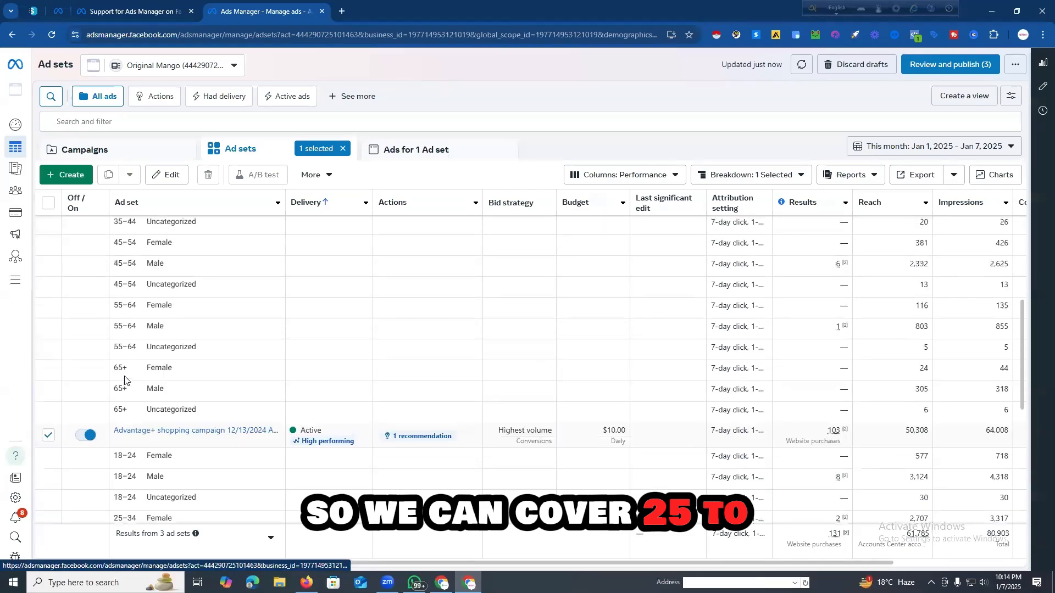
{"action": "scroll", "coordinate": [126, 354], "scroll_direction": "up", "scroll_amount": 2}
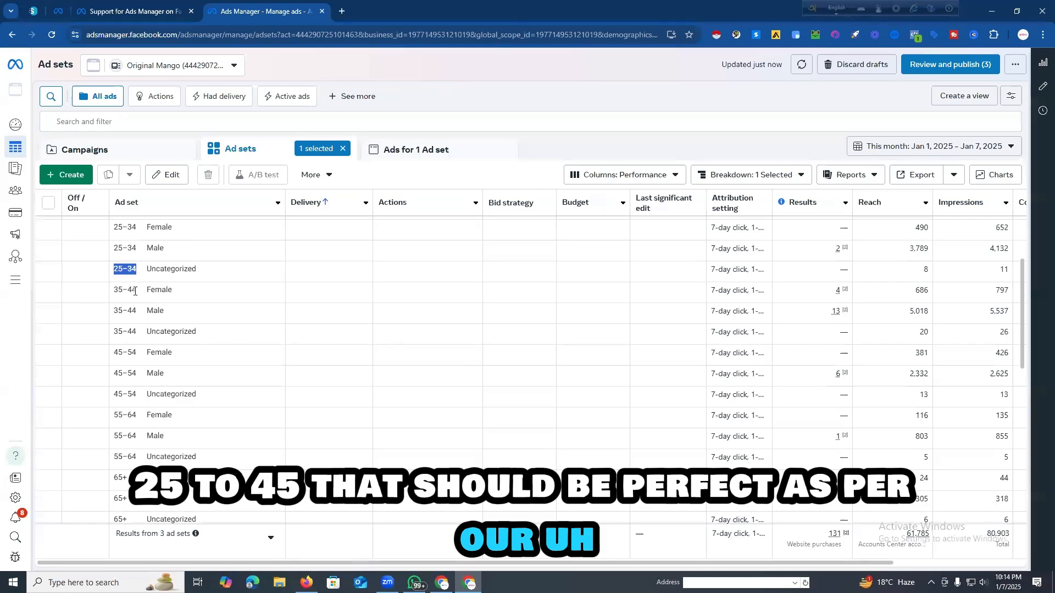
{"action": "scroll", "coordinate": [322, 309], "scroll_direction": "down", "scroll_amount": 7}
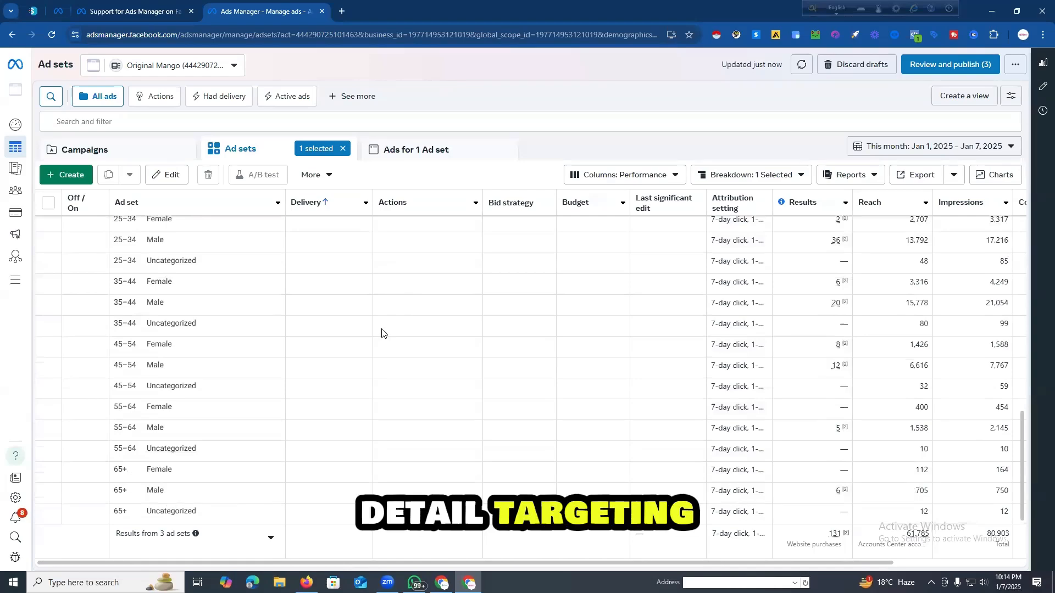
{"action": "scroll", "coordinate": [229, 346], "scroll_direction": "up", "scroll_amount": 2}
{"action": "scroll", "coordinate": [228, 346], "scroll_direction": "down", "scroll_amount": 2}
{"action": "scroll", "coordinate": [225, 349], "scroll_direction": "up", "scroll_amount": 2}
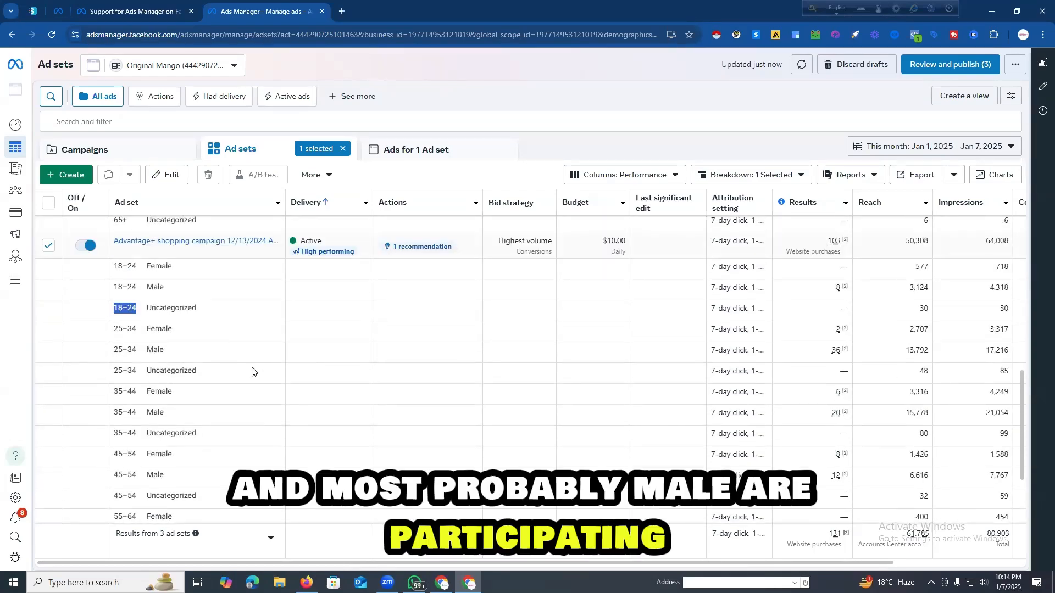
{"action": "left_click_drag", "start_coordinate": [150, 350], "coordinate": [159, 350]}
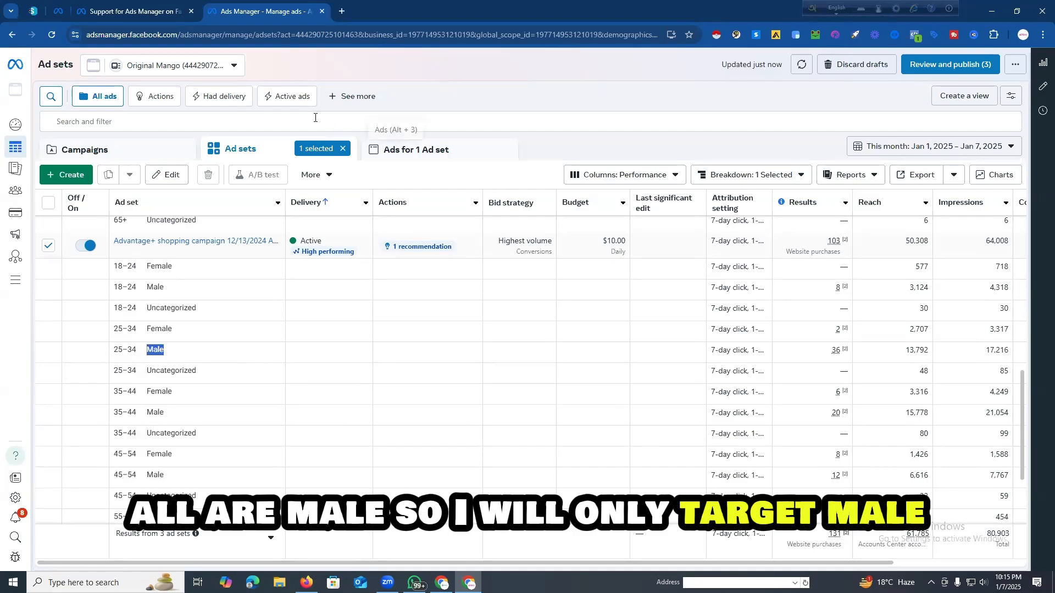
Step: Clear the ad set selection, list all ads, and open the draft New Sales Ad for editing
{"action": "left_click", "coordinate": [342, 149]}
{"action": "left_click", "coordinate": [404, 153]}
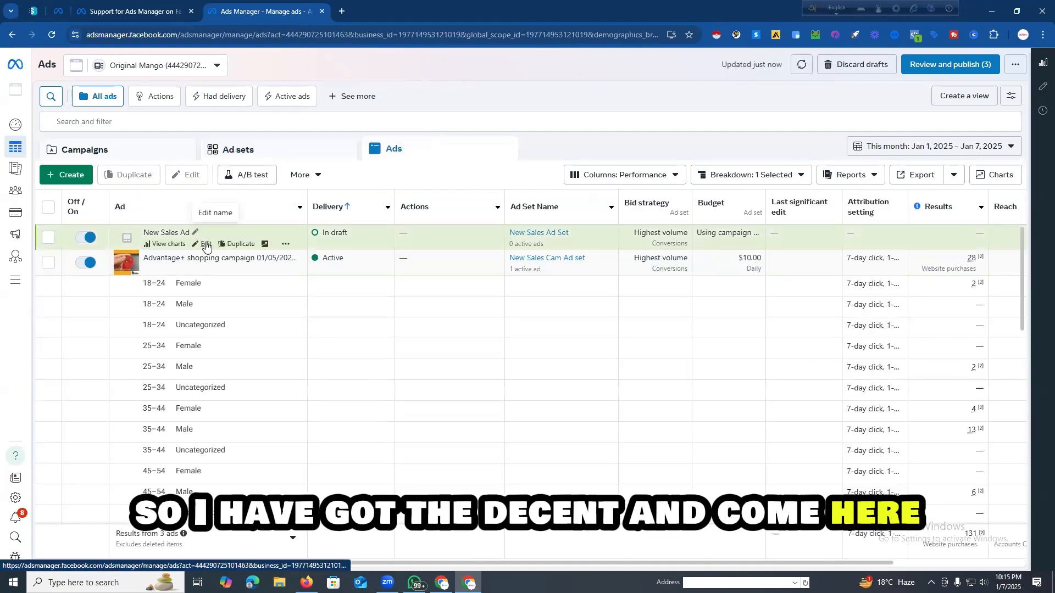
{"action": "left_click", "coordinate": [203, 243]}
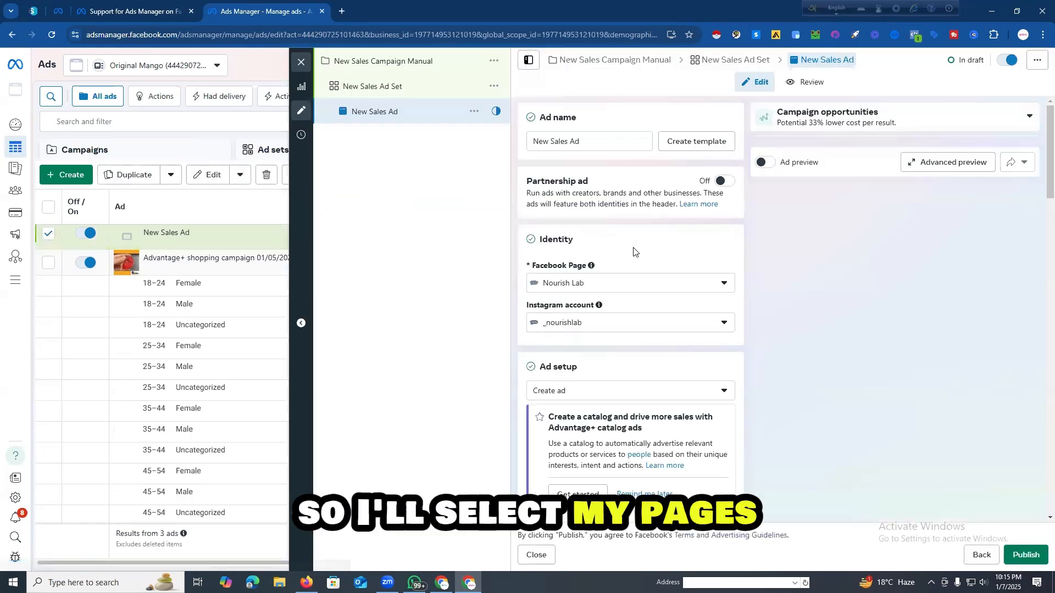
Step: Set the ad's Facebook Page identity to OcieanShop
{"action": "left_click", "coordinate": [657, 282]}
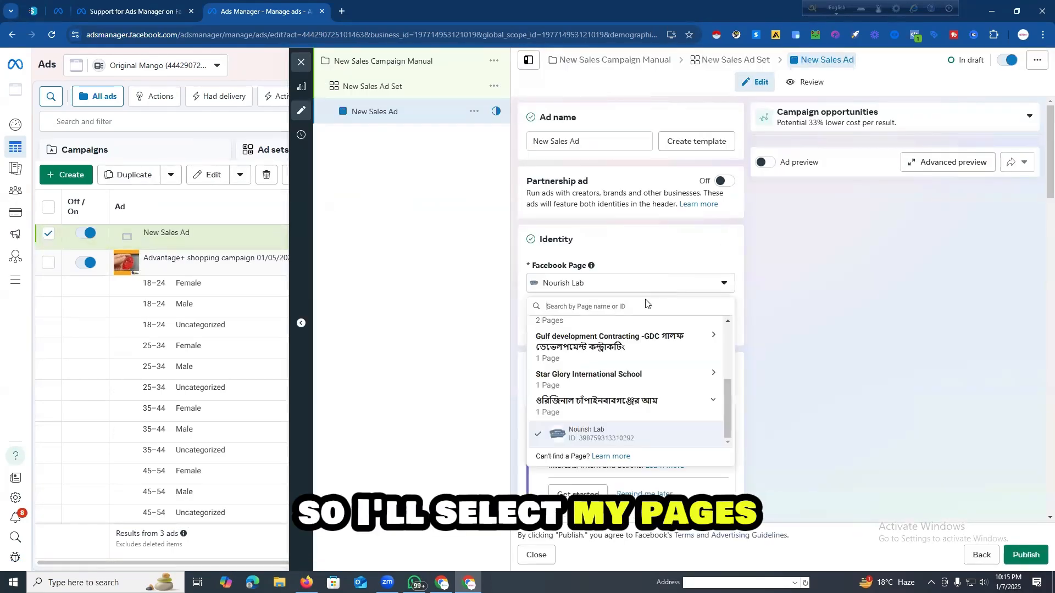
{"action": "scroll", "coordinate": [641, 340], "scroll_direction": "up", "scroll_amount": 5}
{"action": "left_click", "coordinate": [612, 330]}
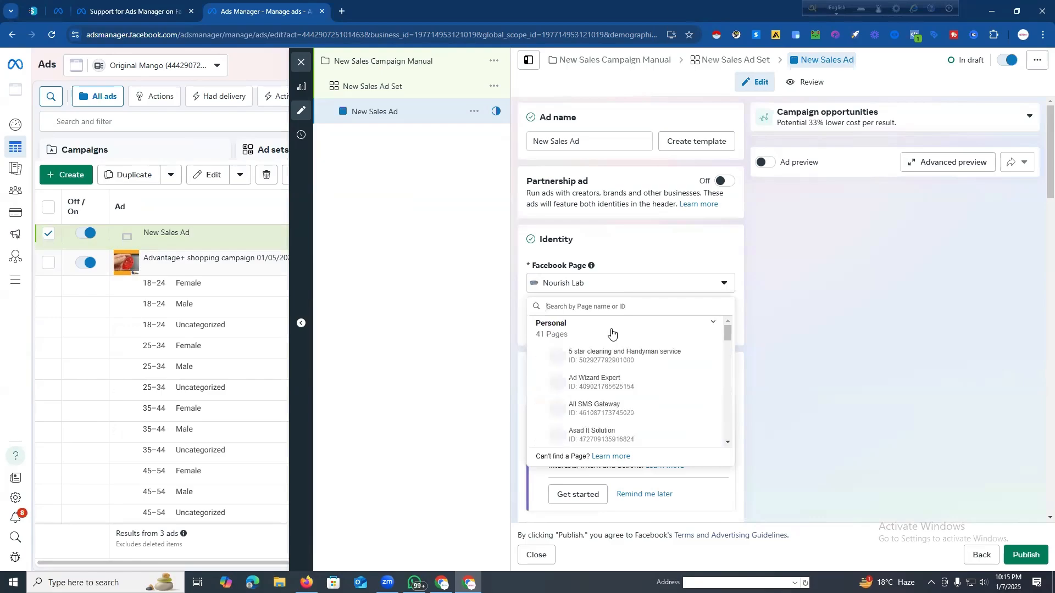
{"action": "scroll", "coordinate": [626, 340], "scroll_direction": "down", "scroll_amount": 3}
{"action": "scroll", "coordinate": [631, 366], "scroll_direction": "down", "scroll_amount": 6}
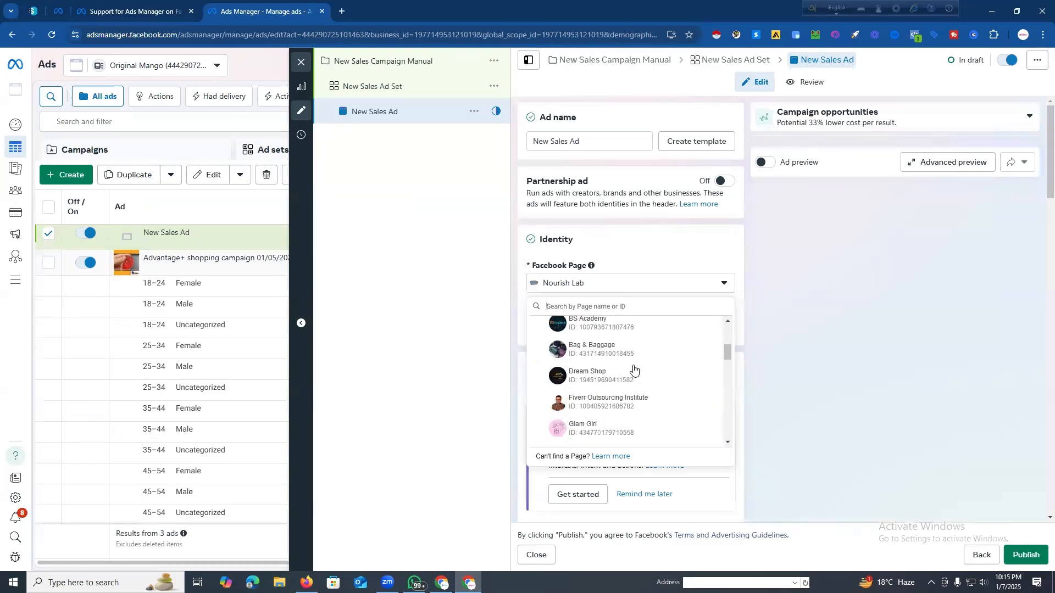
{"action": "scroll", "coordinate": [641, 379], "scroll_direction": "down", "scroll_amount": 4}
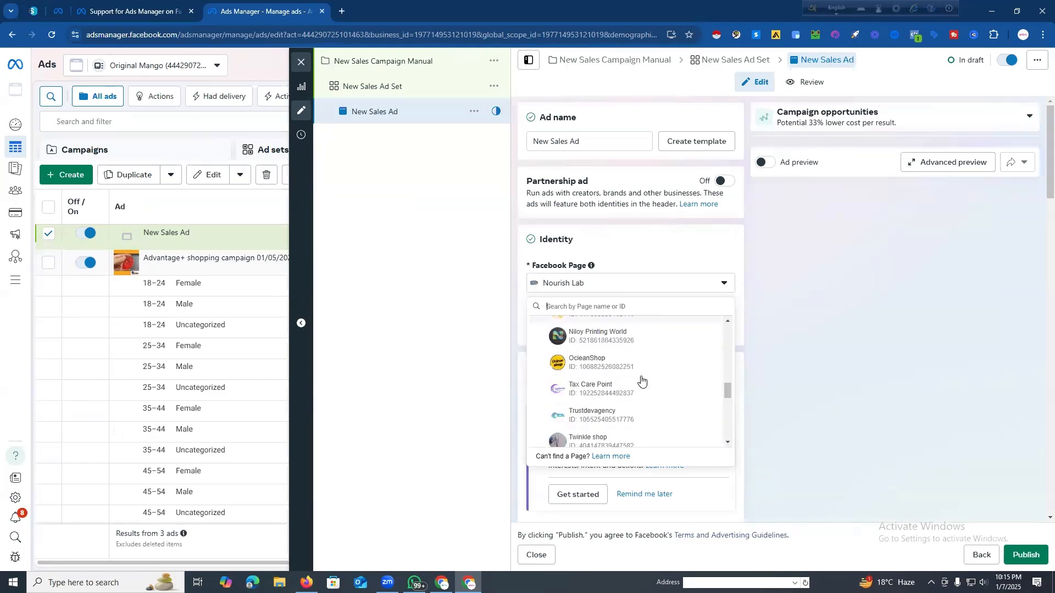
{"action": "scroll", "coordinate": [641, 370], "scroll_direction": "up", "scroll_amount": 2}
{"action": "scroll", "coordinate": [637, 368], "scroll_direction": "down", "scroll_amount": 1}
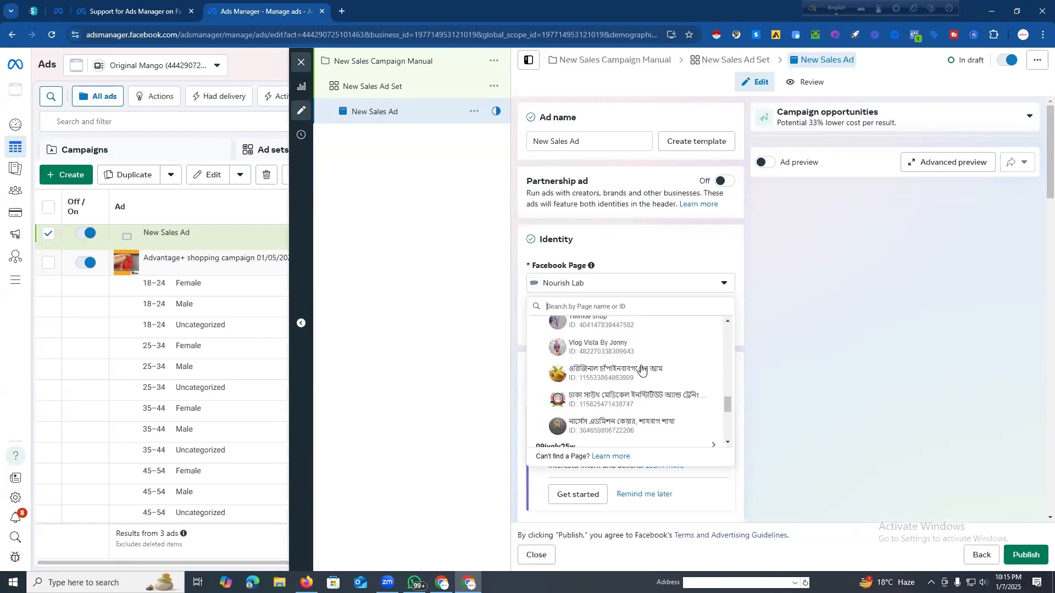
{"action": "scroll", "coordinate": [632, 343], "scroll_direction": "up", "scroll_amount": 2}
{"action": "scroll", "coordinate": [634, 347], "scroll_direction": "up", "scroll_amount": 1}
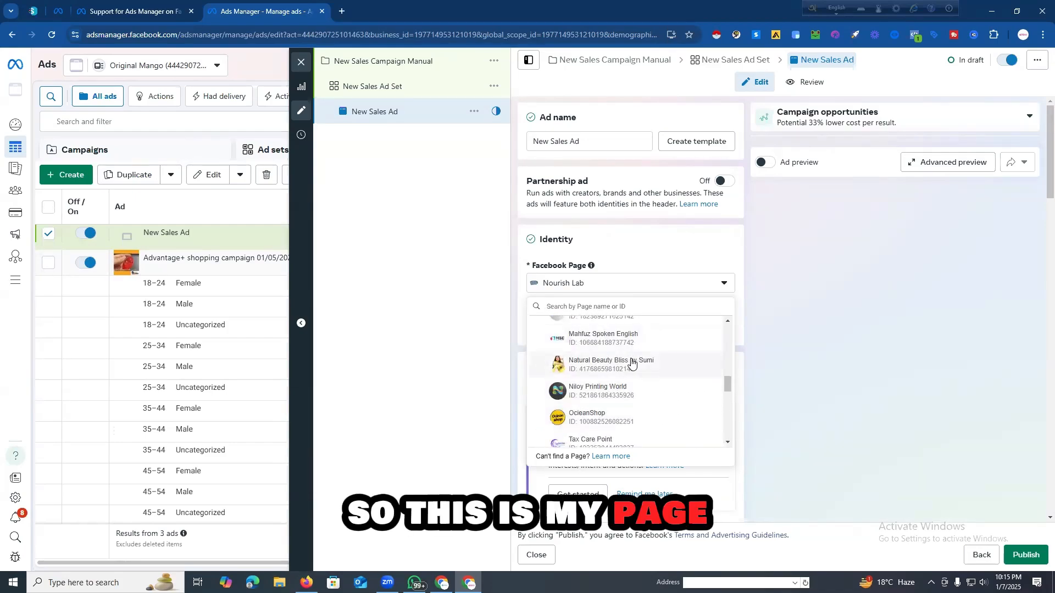
{"action": "left_click", "coordinate": [624, 417]}
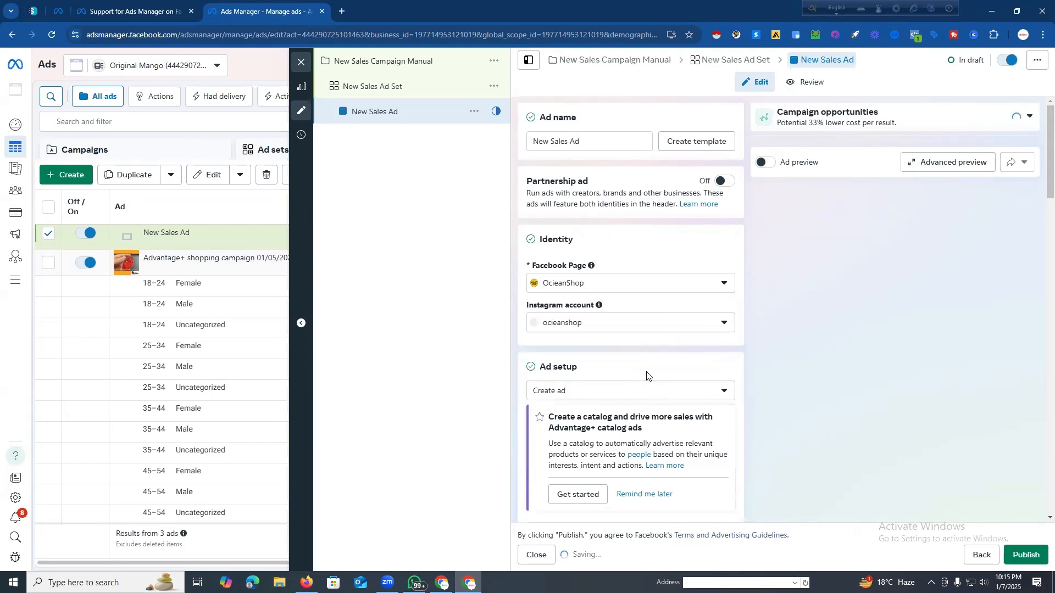
Step: Change the ad setup from creating a new ad to Use existing post
{"action": "scroll", "coordinate": [631, 341], "scroll_direction": "down", "scroll_amount": 7}
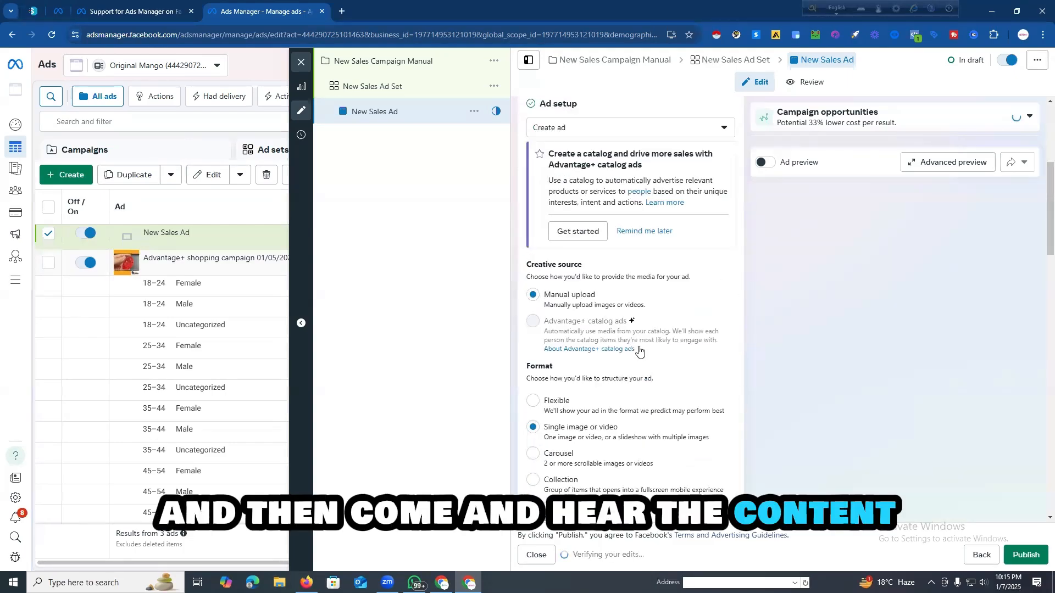
{"action": "scroll", "coordinate": [577, 330], "scroll_direction": "up", "scroll_amount": 4}
{"action": "scroll", "coordinate": [577, 324], "scroll_direction": "up", "scroll_amount": 3}
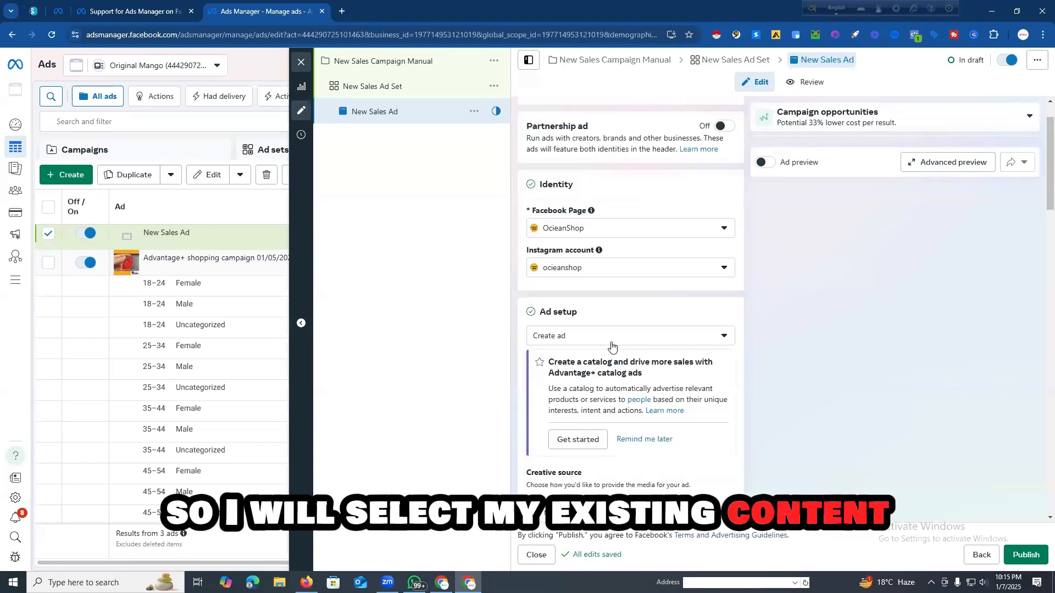
{"action": "left_click", "coordinate": [596, 336]}
{"action": "left_click", "coordinate": [599, 381]}
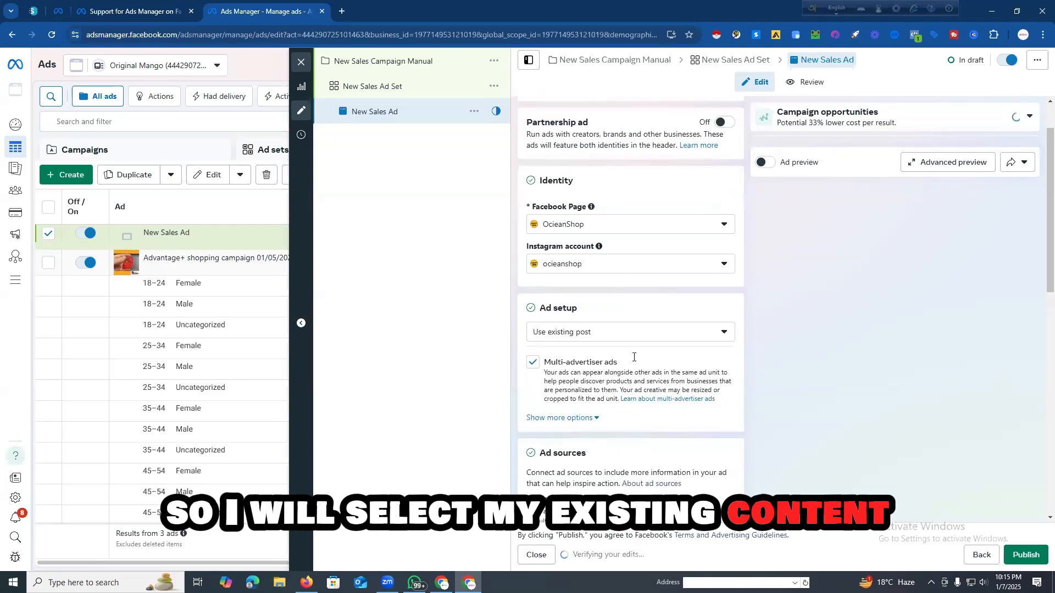
Step: Choose the Facebook egg timer video post dated Feb 27, 2024 as the ad creative
{"action": "scroll", "coordinate": [607, 366], "scroll_direction": "down", "scroll_amount": 5}
{"action": "scroll", "coordinate": [607, 367], "scroll_direction": "down", "scroll_amount": 2}
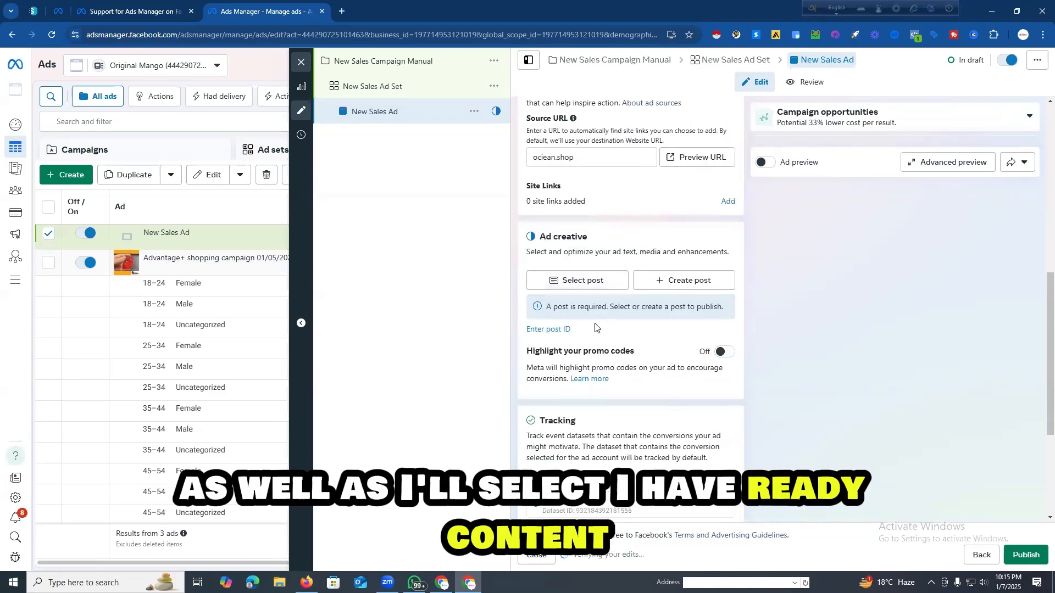
{"action": "left_click", "coordinate": [579, 281]}
{"action": "scroll", "coordinate": [352, 307], "scroll_direction": "down", "scroll_amount": 15}
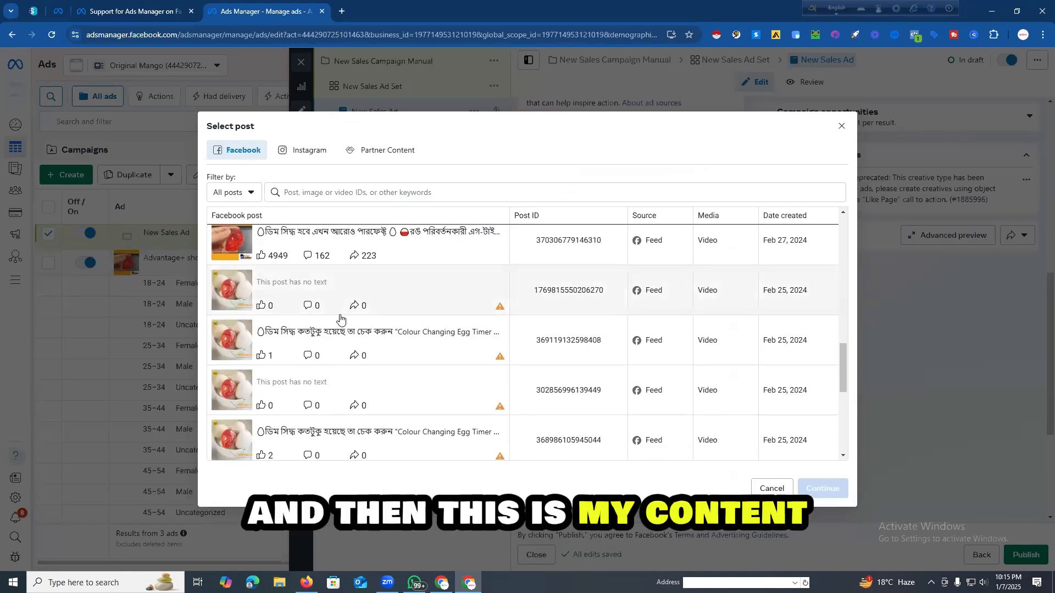
{"action": "scroll", "coordinate": [283, 310], "scroll_direction": "up", "scroll_amount": 1}
{"action": "left_click", "coordinate": [291, 292]}
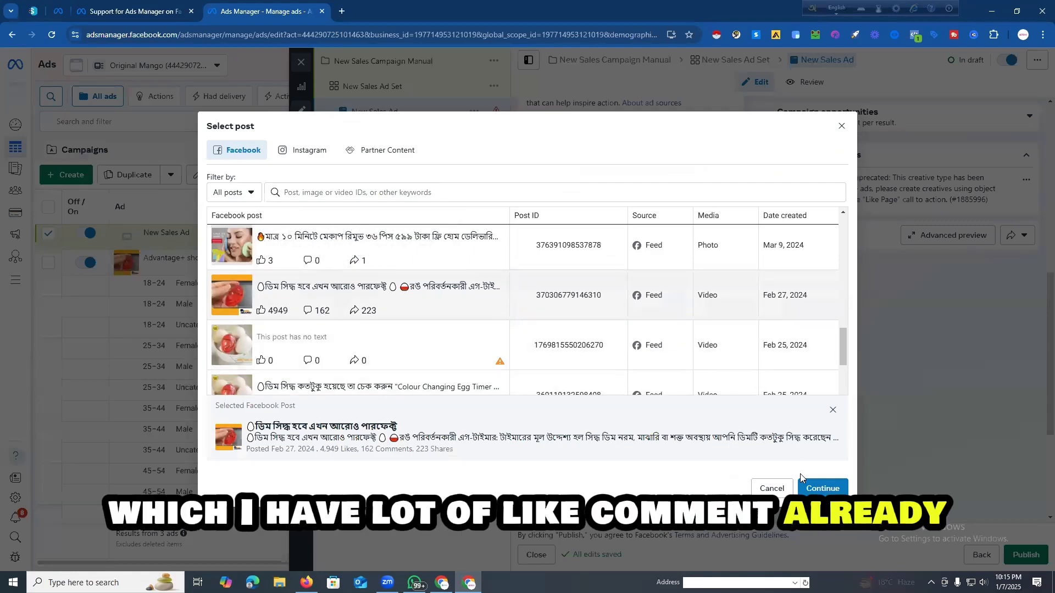
{"action": "left_click", "coordinate": [831, 491]}
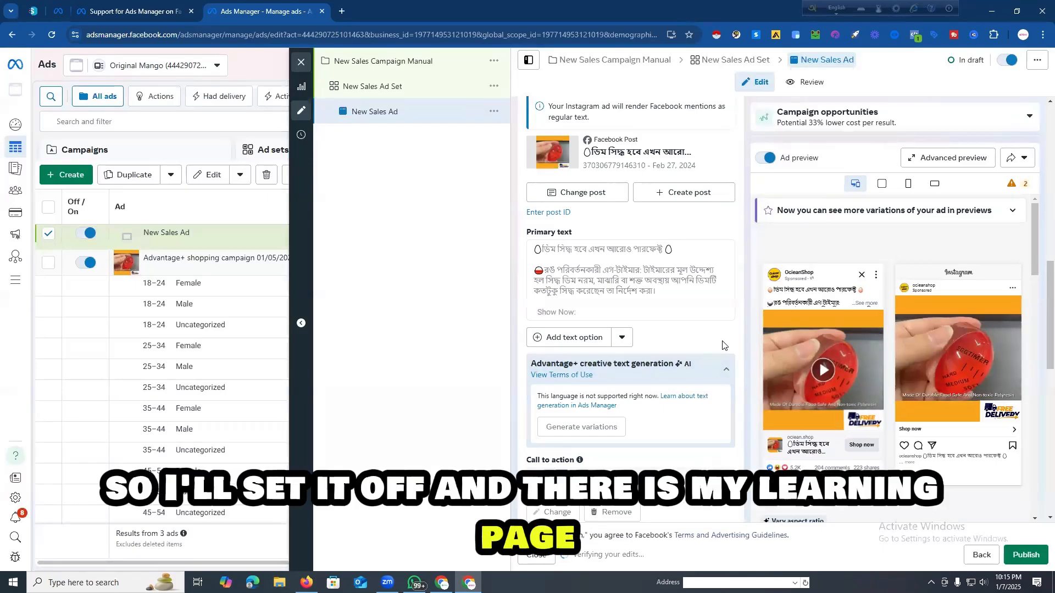
{"action": "scroll", "coordinate": [690, 359], "scroll_direction": "down", "scroll_amount": 3}
{"action": "scroll", "coordinate": [690, 358], "scroll_direction": "down", "scroll_amount": 2}
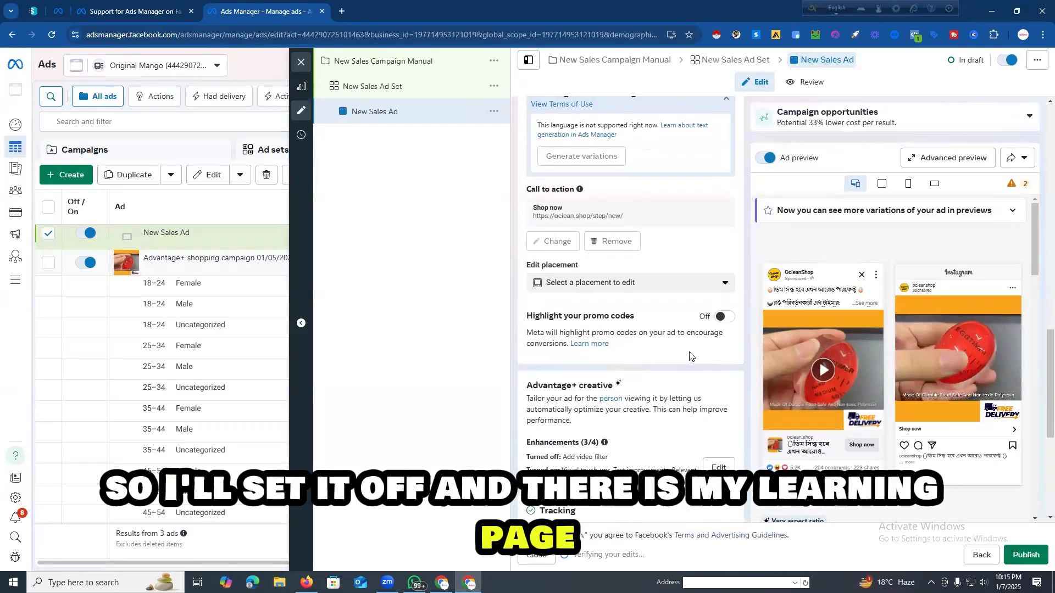
{"action": "middle_click", "coordinate": [575, 214]}
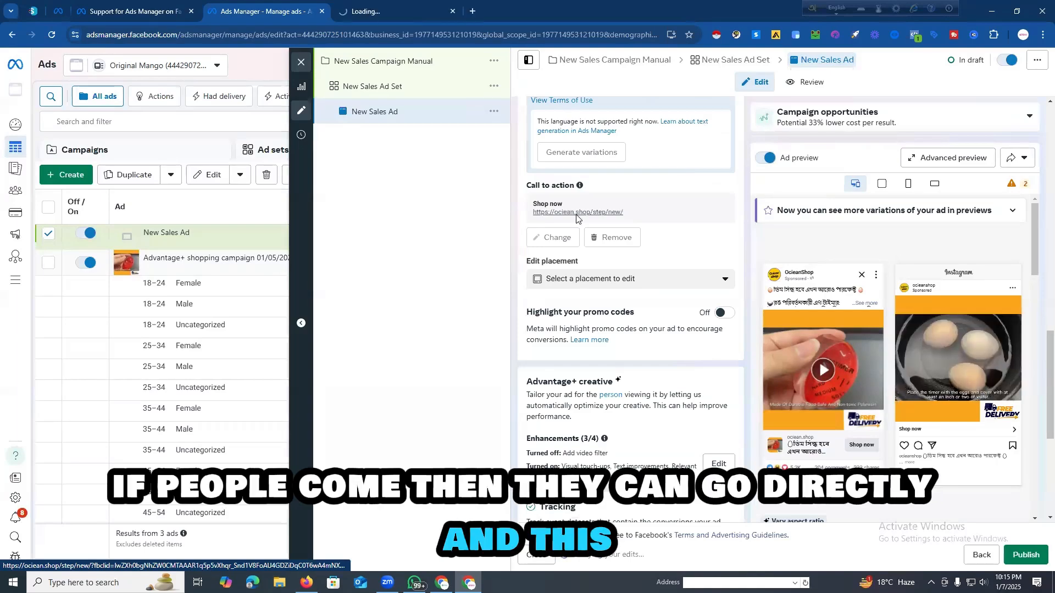
{"action": "left_click", "coordinate": [391, 12]}
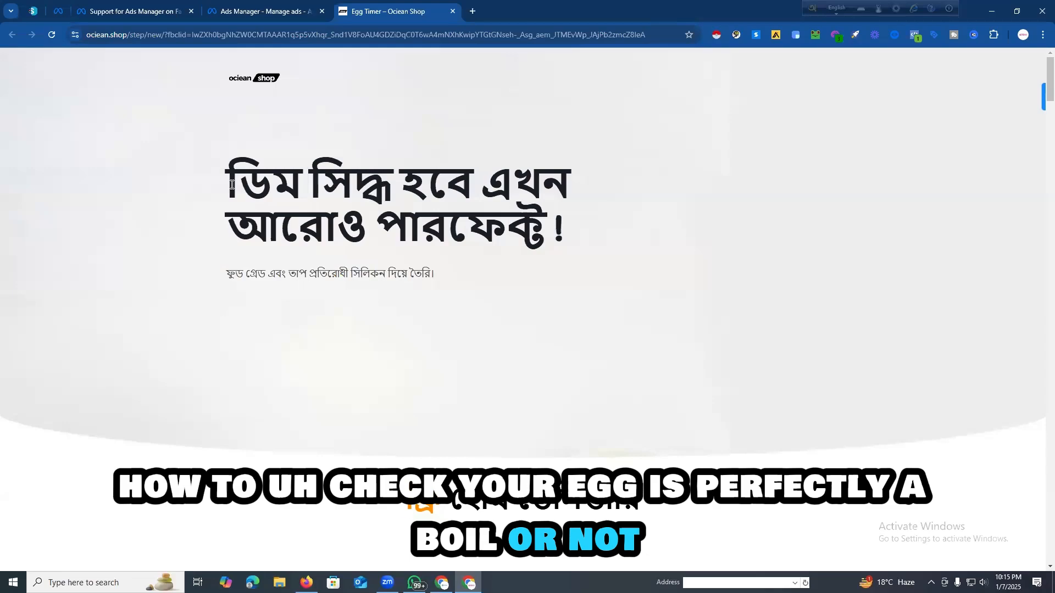
Step: Examine the egg timer landing page, including its price and order section, usage steps, customer reviews and product features
{"action": "scroll", "coordinate": [238, 188], "scroll_direction": "down", "scroll_amount": 7}
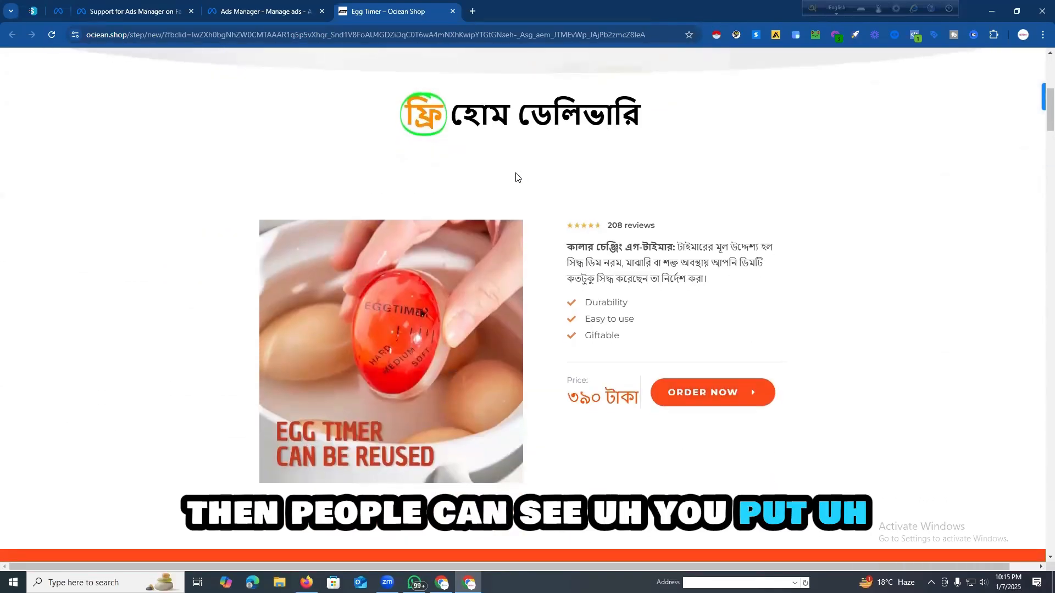
{"action": "scroll", "coordinate": [516, 177], "scroll_direction": "down", "scroll_amount": 5}
{"action": "scroll", "coordinate": [488, 192], "scroll_direction": "up", "scroll_amount": 3}
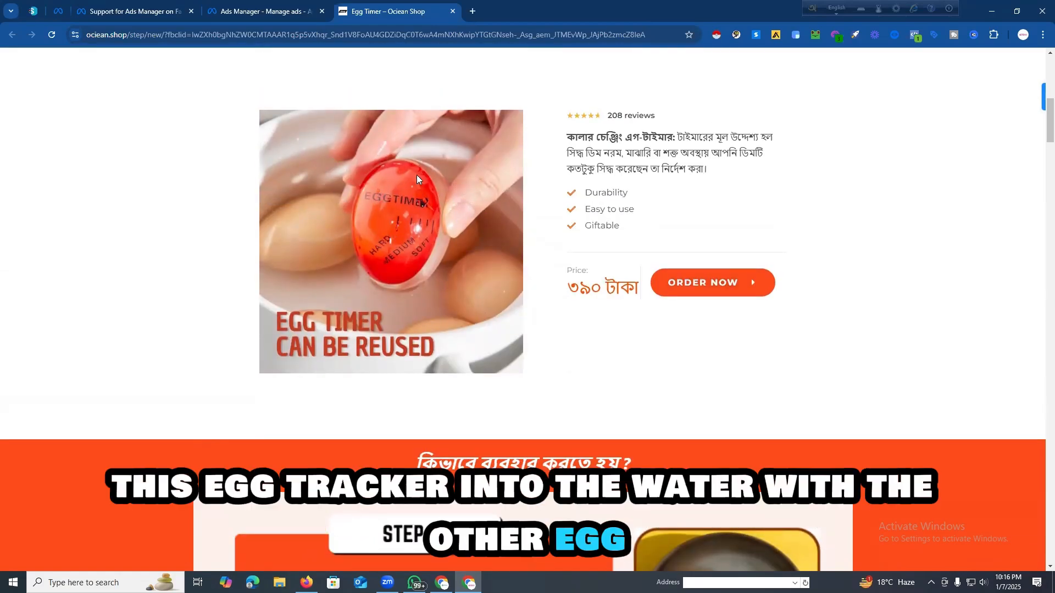
{"action": "scroll", "coordinate": [502, 188], "scroll_direction": "down", "scroll_amount": 1}
{"action": "scroll", "coordinate": [577, 220], "scroll_direction": "up", "scroll_amount": 2}
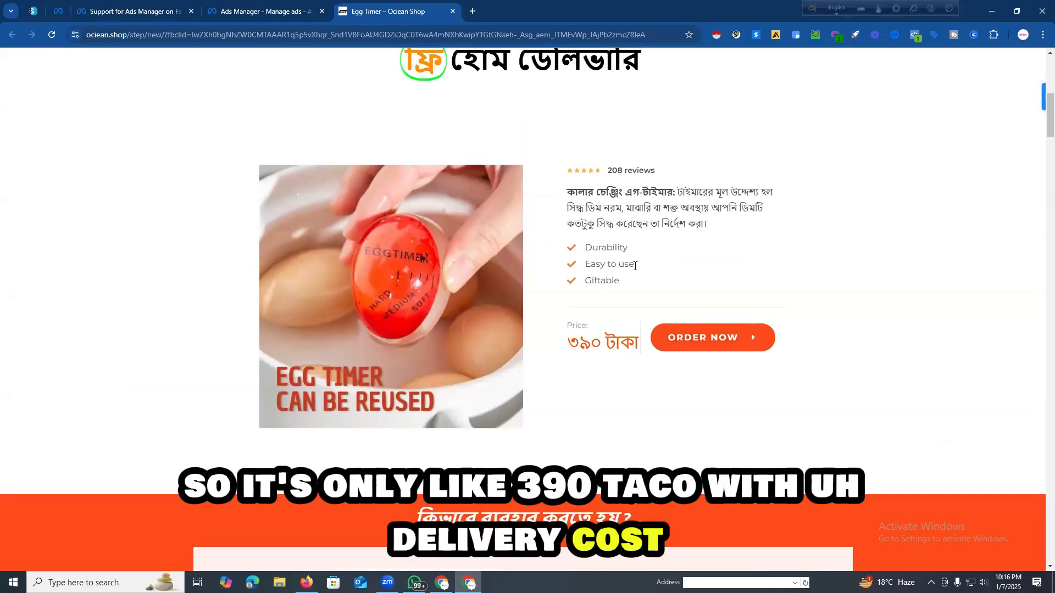
{"action": "scroll", "coordinate": [634, 265], "scroll_direction": "down", "scroll_amount": 3}
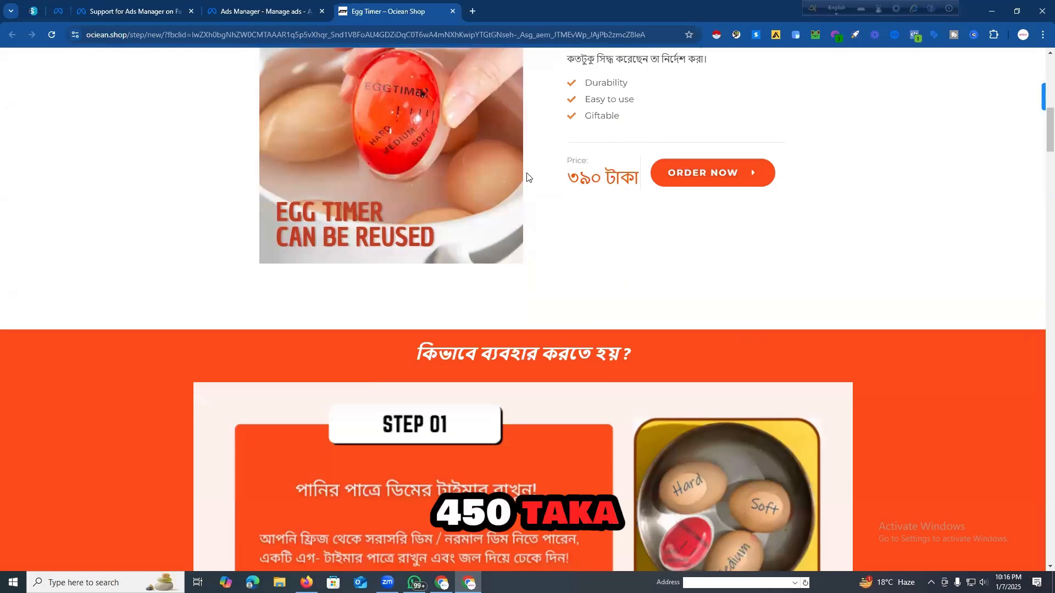
{"action": "scroll", "coordinate": [543, 195], "scroll_direction": "down", "scroll_amount": 6}
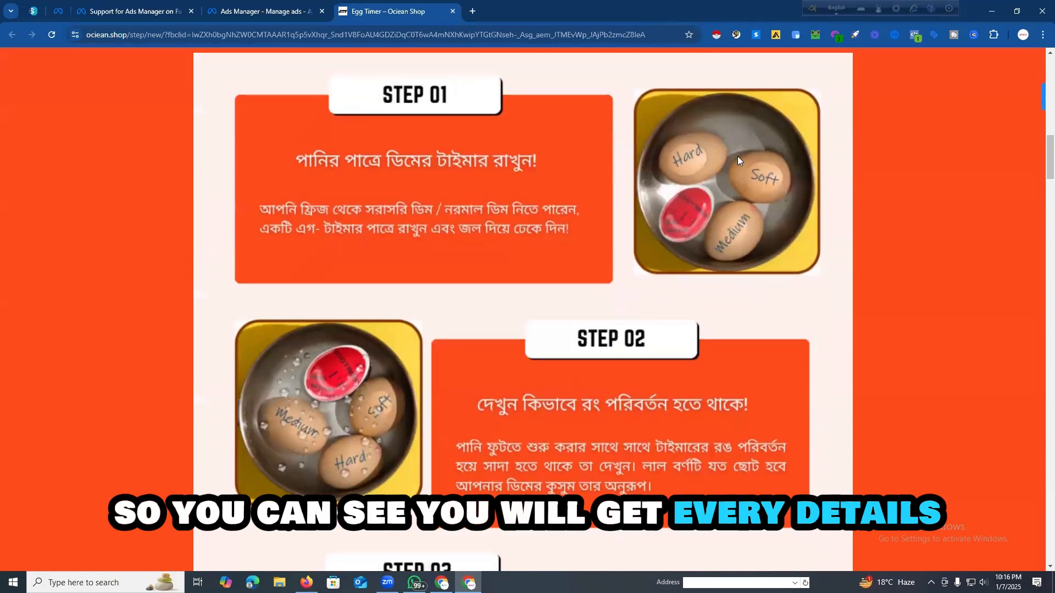
{"action": "scroll", "coordinate": [443, 176], "scroll_direction": "down", "scroll_amount": 8}
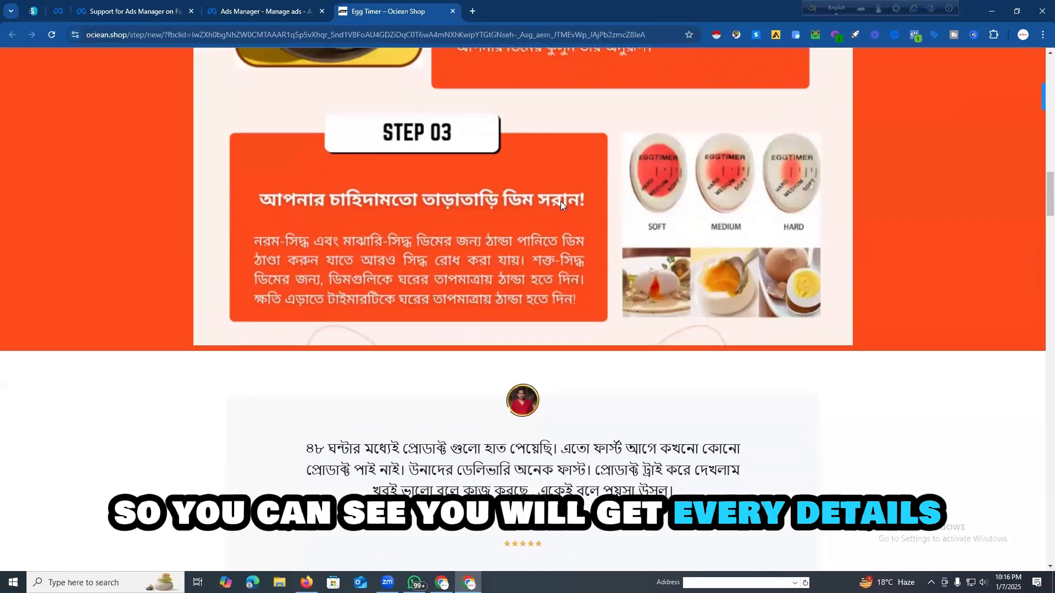
{"action": "scroll", "coordinate": [469, 225], "scroll_direction": "down", "scroll_amount": 20}
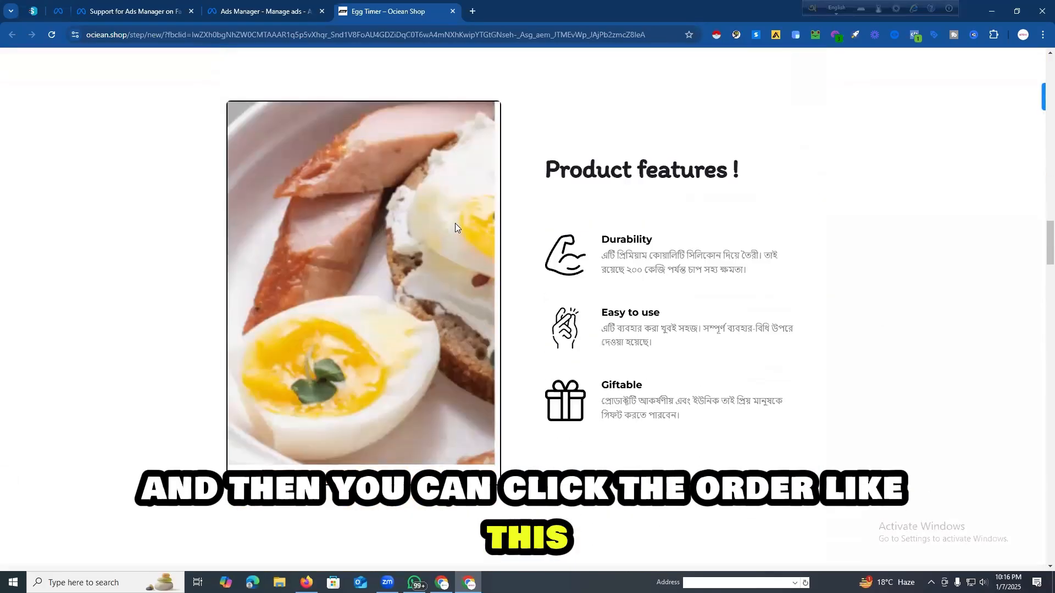
{"action": "scroll", "coordinate": [461, 219], "scroll_direction": "down", "scroll_amount": 18}
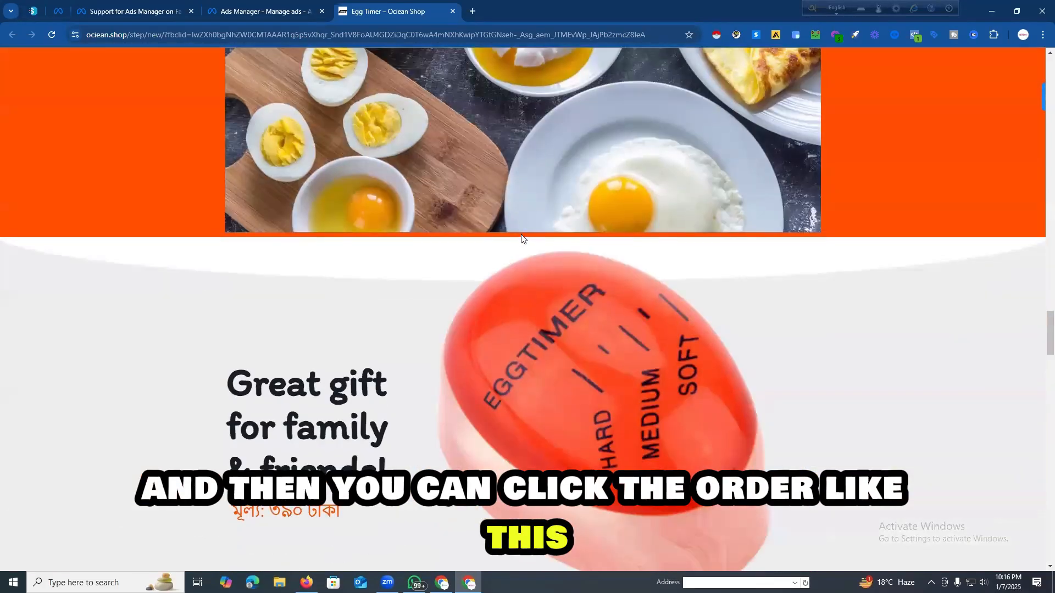
{"action": "scroll", "coordinate": [496, 219], "scroll_direction": "down", "scroll_amount": 12}
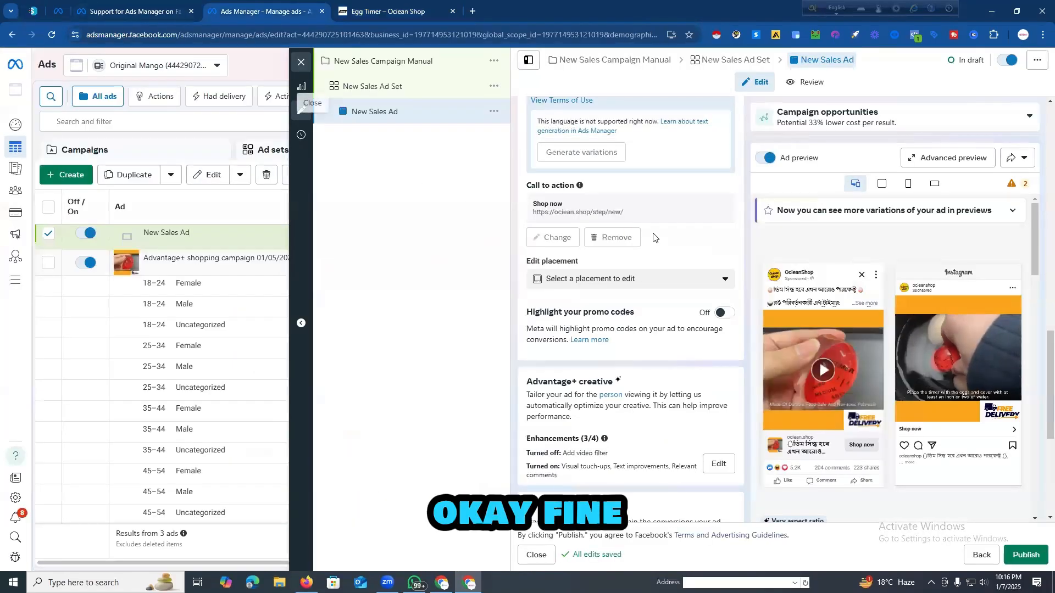
Step: Return to Ads Manager, check the new ad's website event tracking, and publish the campaign with its ad set and ad
{"action": "scroll", "coordinate": [654, 237], "scroll_direction": "down", "scroll_amount": 5}
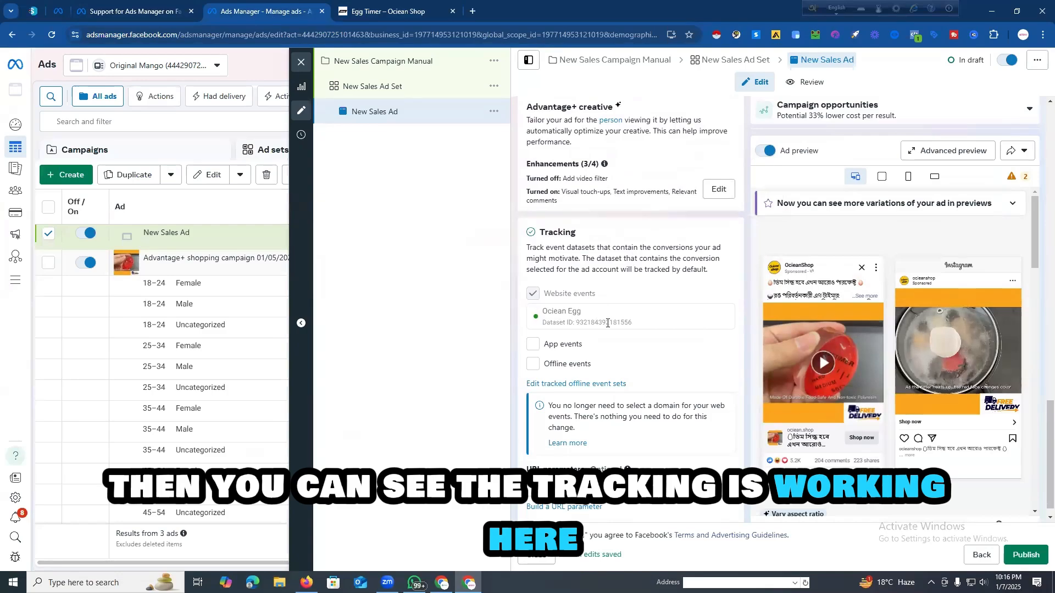
{"action": "scroll", "coordinate": [605, 321], "scroll_direction": "down", "scroll_amount": 1}
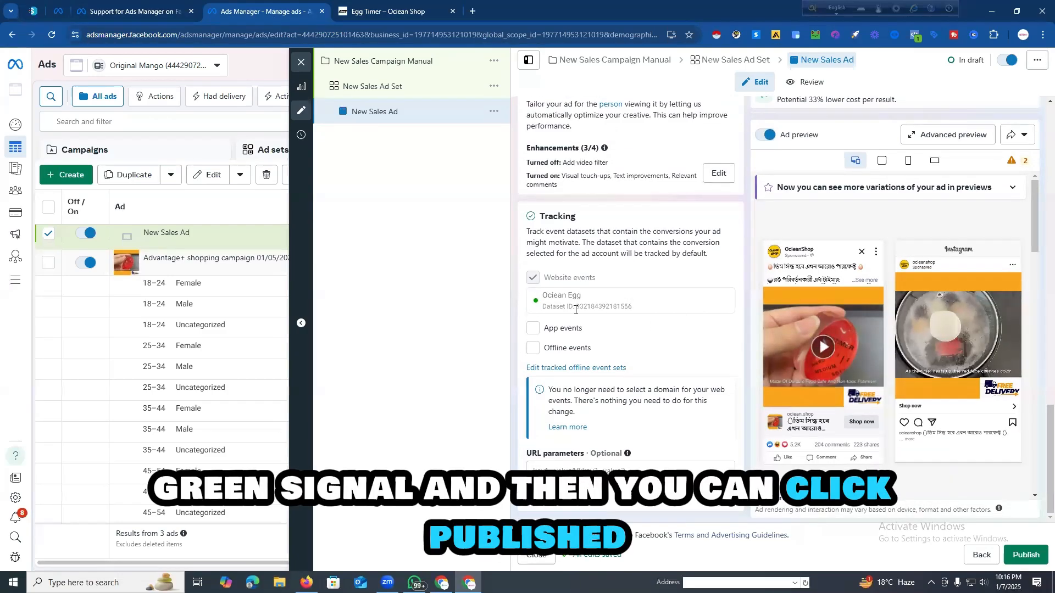
{"action": "scroll", "coordinate": [575, 309], "scroll_direction": "up", "scroll_amount": 10}
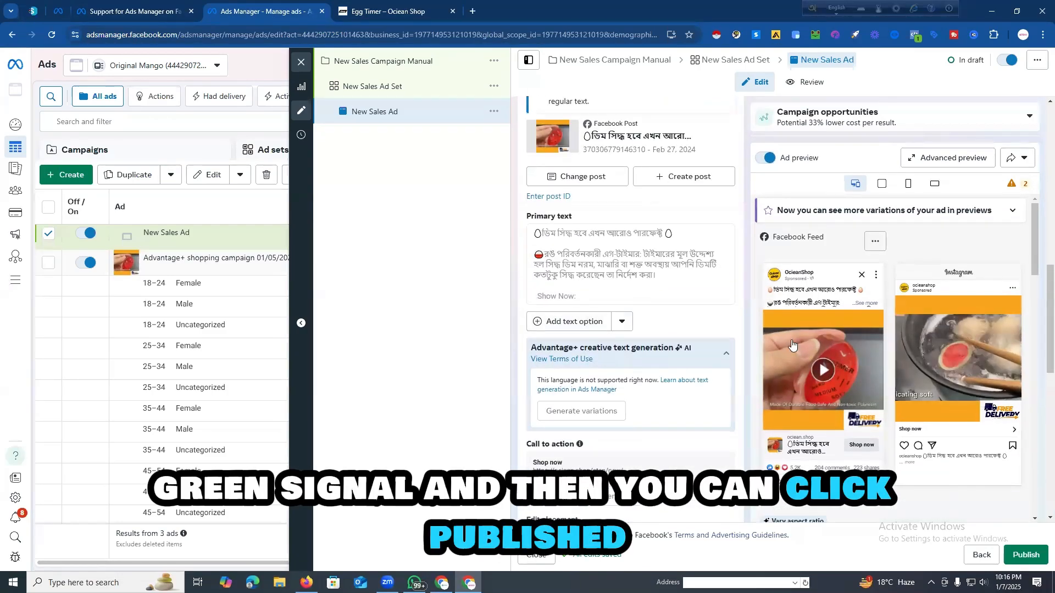
{"action": "left_click", "coordinate": [1019, 558]}
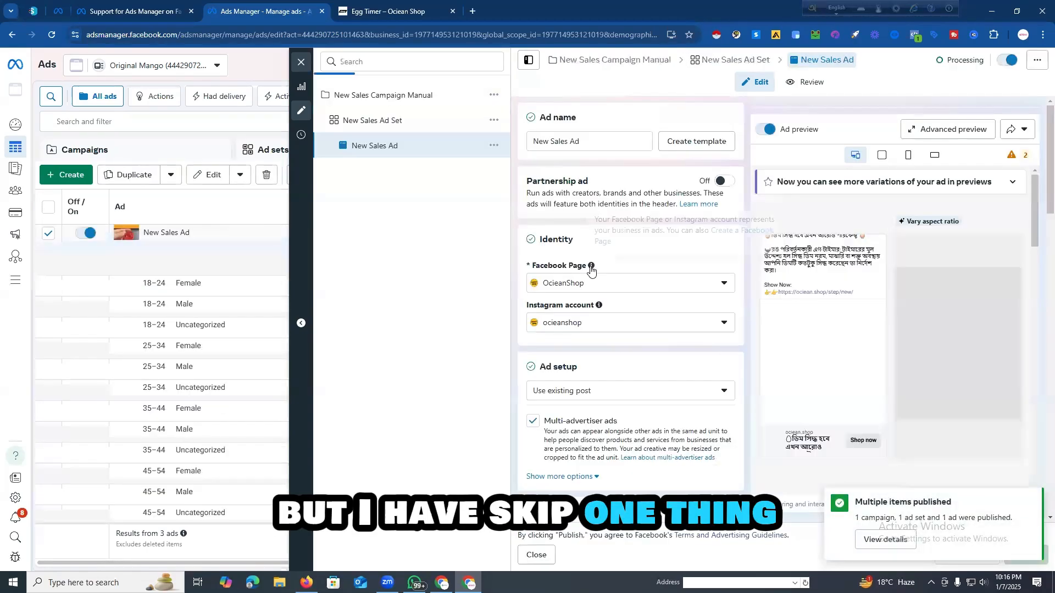
Step: Look through the published ad's settings, from identity and ad sources to creative and tracking, for the detailed targeting options
{"action": "scroll", "coordinate": [592, 280], "scroll_direction": "down", "scroll_amount": 3}
{"action": "scroll", "coordinate": [595, 295], "scroll_direction": "down", "scroll_amount": 15}
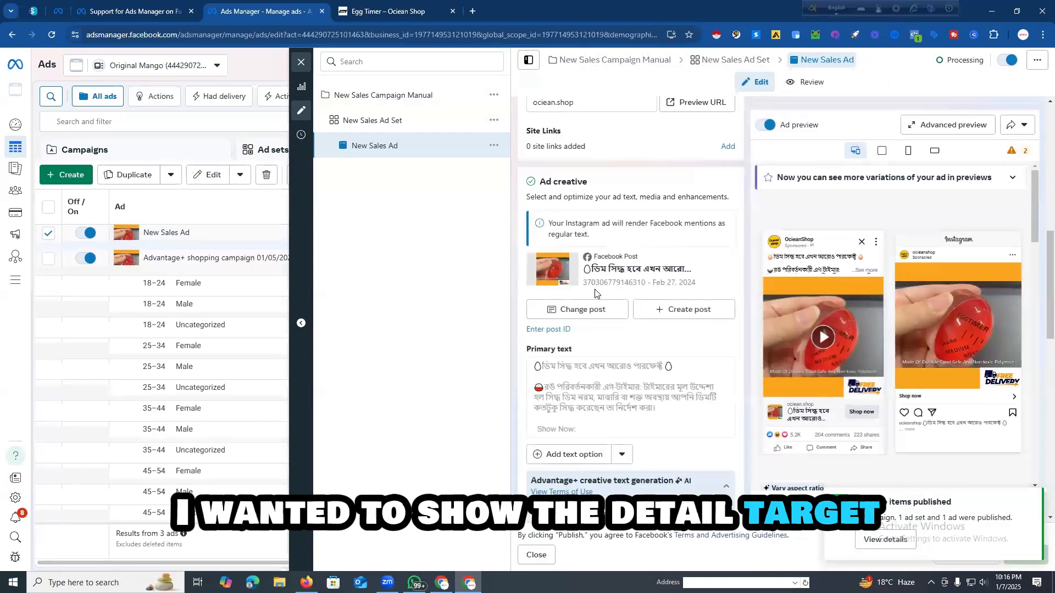
{"action": "scroll", "coordinate": [594, 286], "scroll_direction": "down", "scroll_amount": 2}
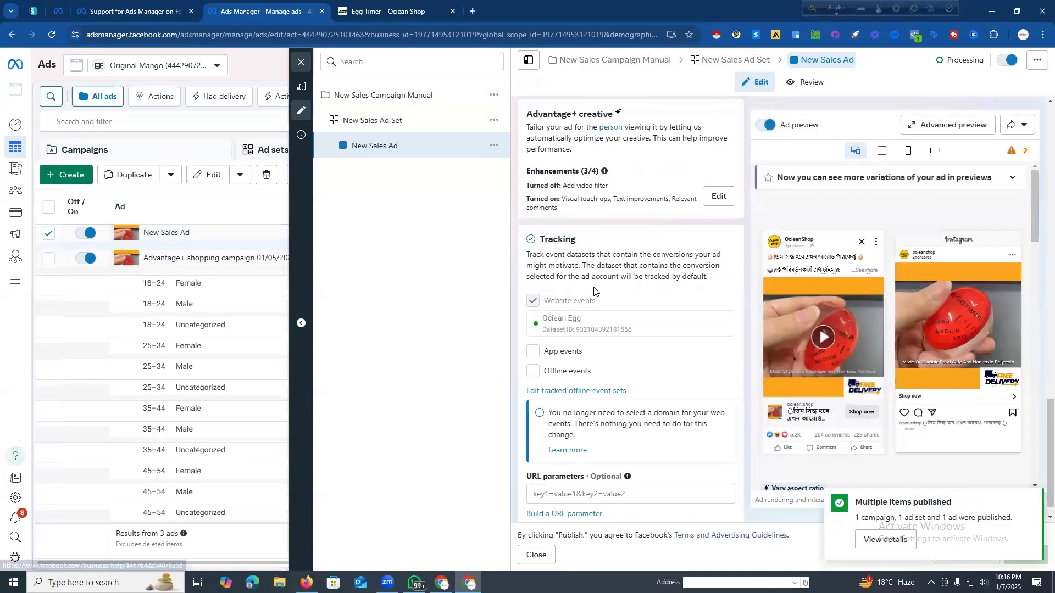
{"action": "scroll", "coordinate": [590, 286], "scroll_direction": "up", "scroll_amount": 4}
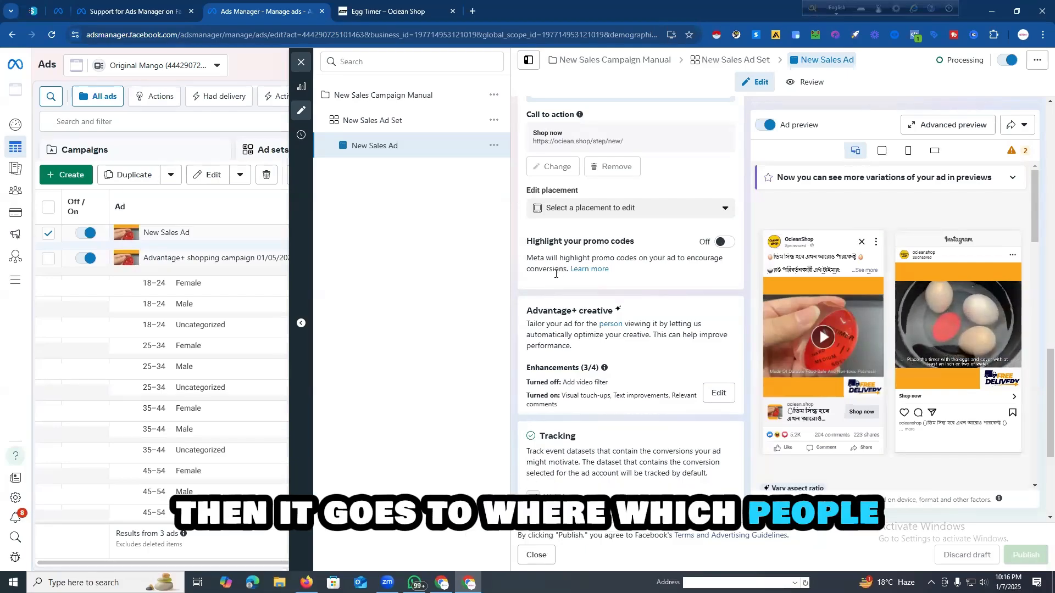
{"action": "scroll", "coordinate": [555, 273], "scroll_direction": "down", "scroll_amount": 4}
{"action": "scroll", "coordinate": [570, 280], "scroll_direction": "up", "scroll_amount": 10}
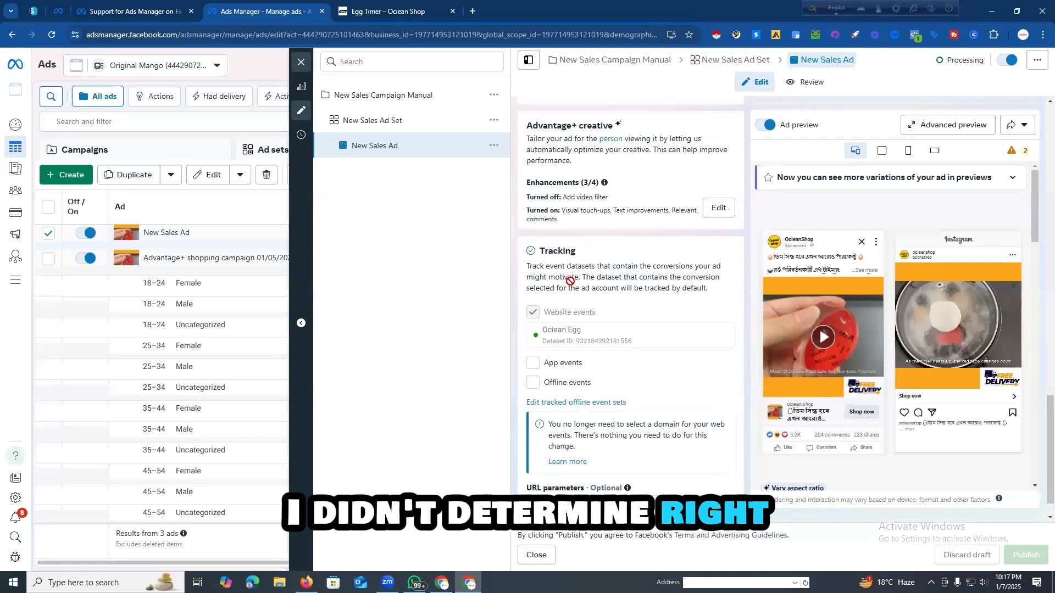
{"action": "scroll", "coordinate": [570, 280], "scroll_direction": "up", "scroll_amount": 8}
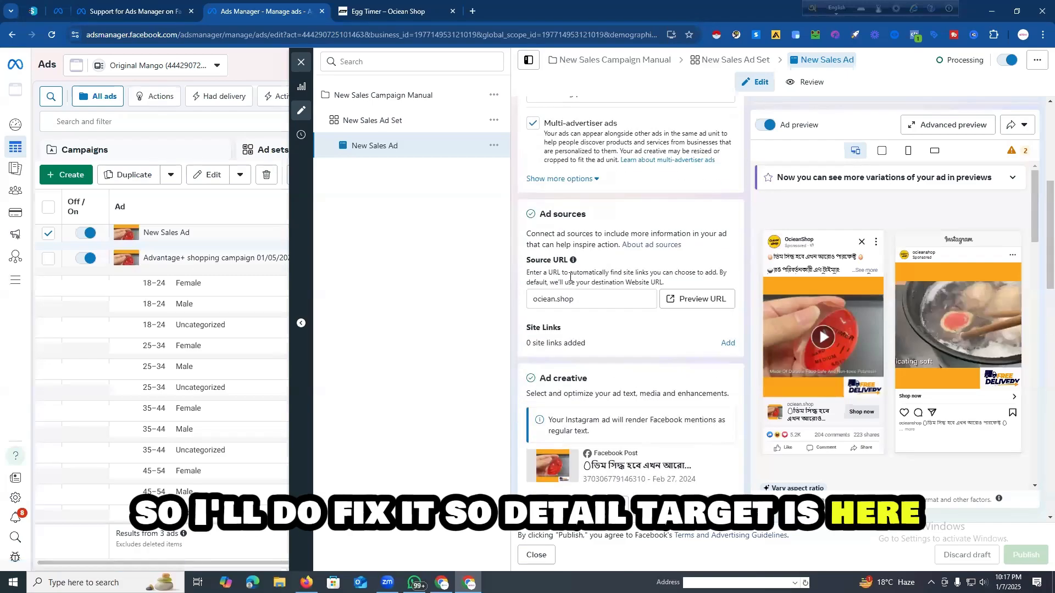
{"action": "scroll", "coordinate": [570, 280], "scroll_direction": "down", "scroll_amount": 4}
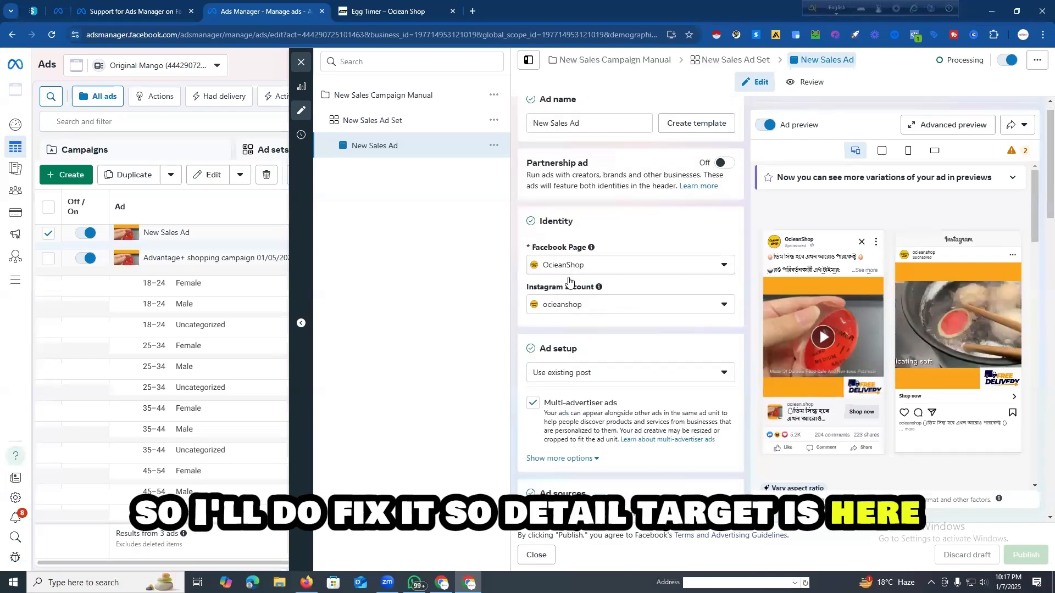
Step: Open the New Sales Ad Set and set its audience age range to 25 to 45
{"action": "left_click", "coordinate": [418, 124]}
{"action": "scroll", "coordinate": [588, 247], "scroll_direction": "down", "scroll_amount": 15}
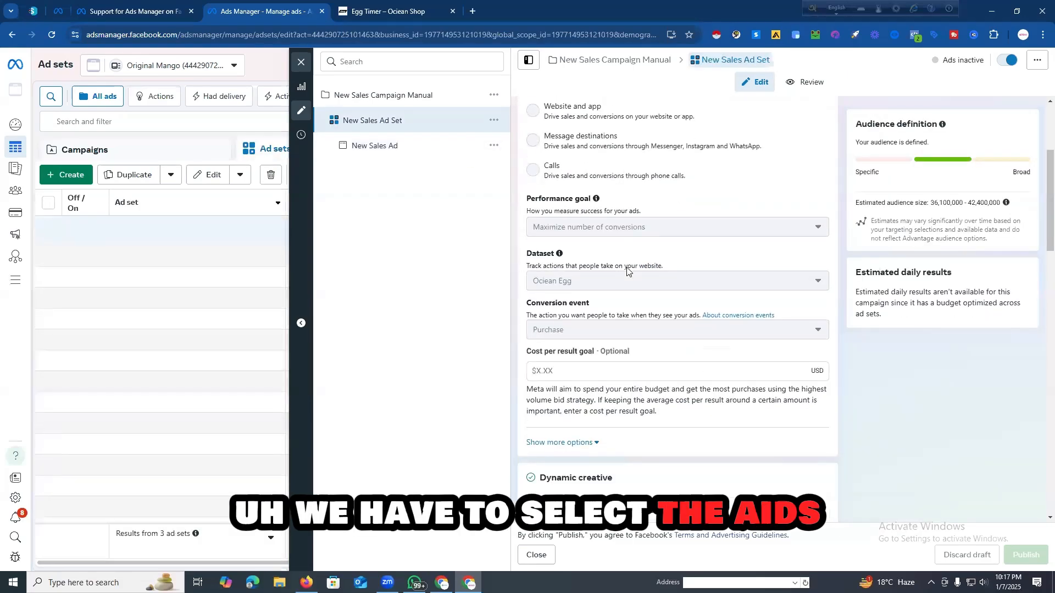
{"action": "scroll", "coordinate": [601, 265], "scroll_direction": "down", "scroll_amount": 6}
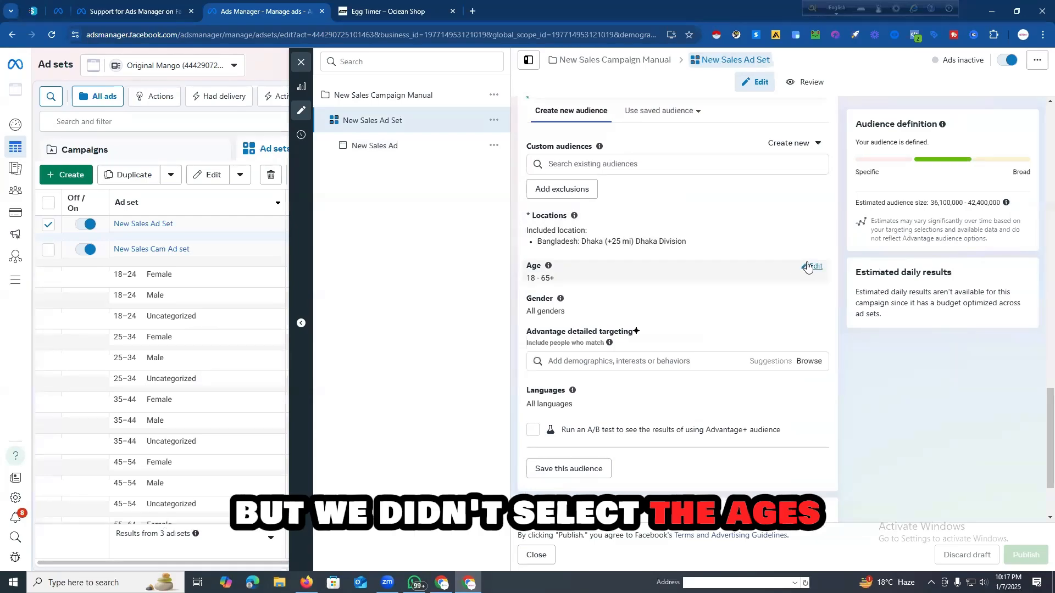
{"action": "left_click", "coordinate": [811, 266]}
{"action": "left_click", "coordinate": [571, 284]}
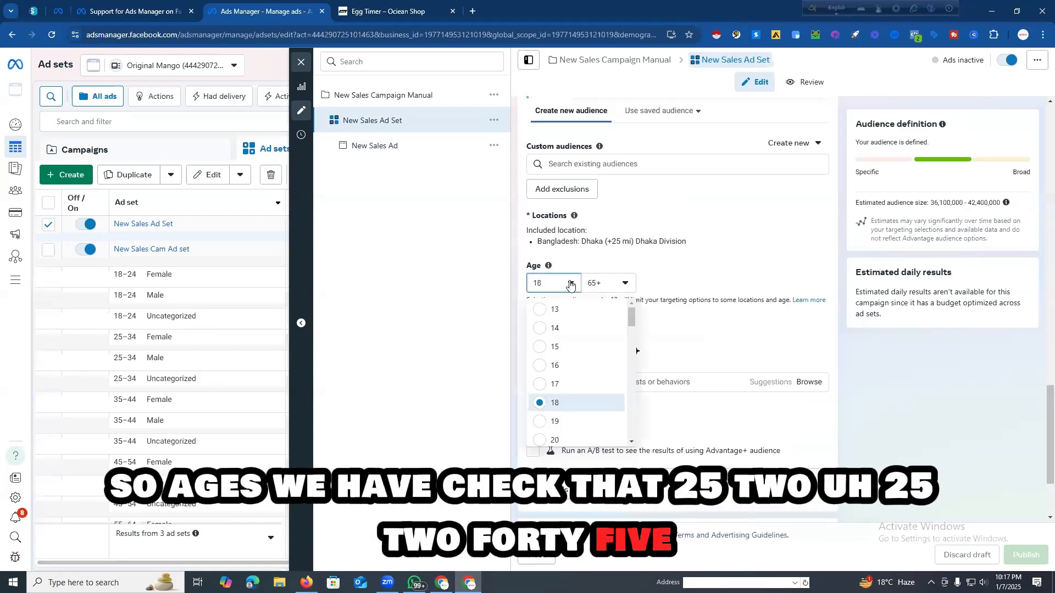
{"action": "scroll", "coordinate": [566, 374], "scroll_direction": "down", "scroll_amount": 3}
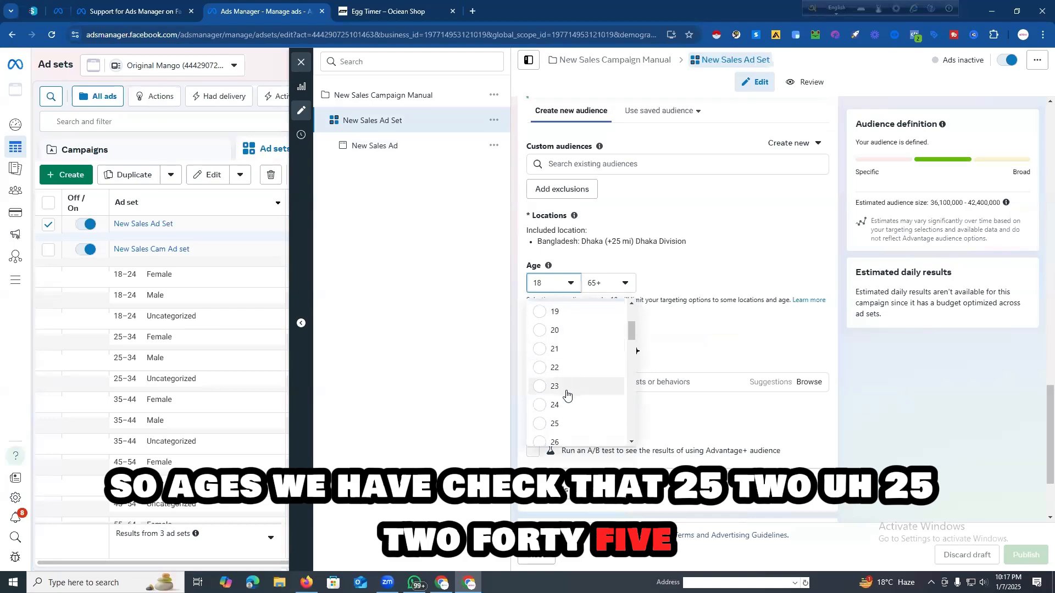
{"action": "left_click", "coordinate": [557, 423]}
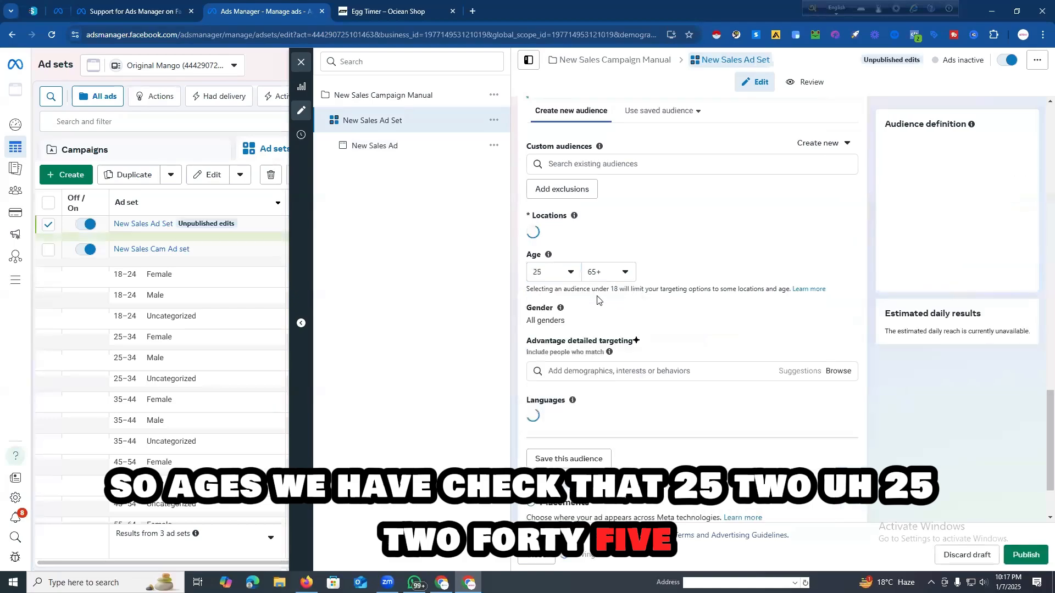
{"action": "left_click", "coordinate": [604, 284]}
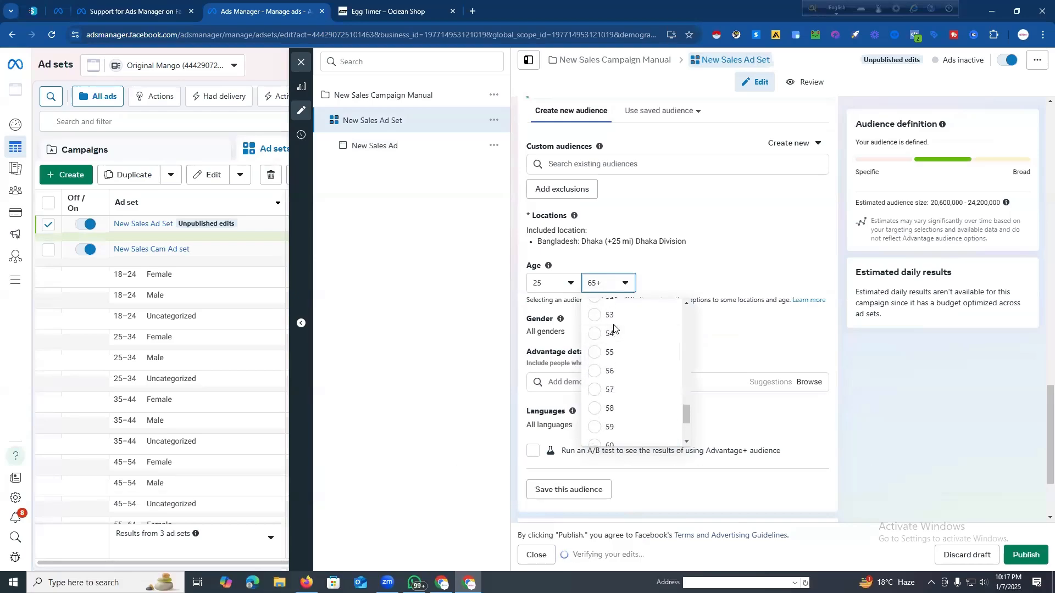
{"action": "scroll", "coordinate": [619, 340], "scroll_direction": "up", "scroll_amount": 4}
{"action": "scroll", "coordinate": [615, 335], "scroll_direction": "up", "scroll_amount": 2}
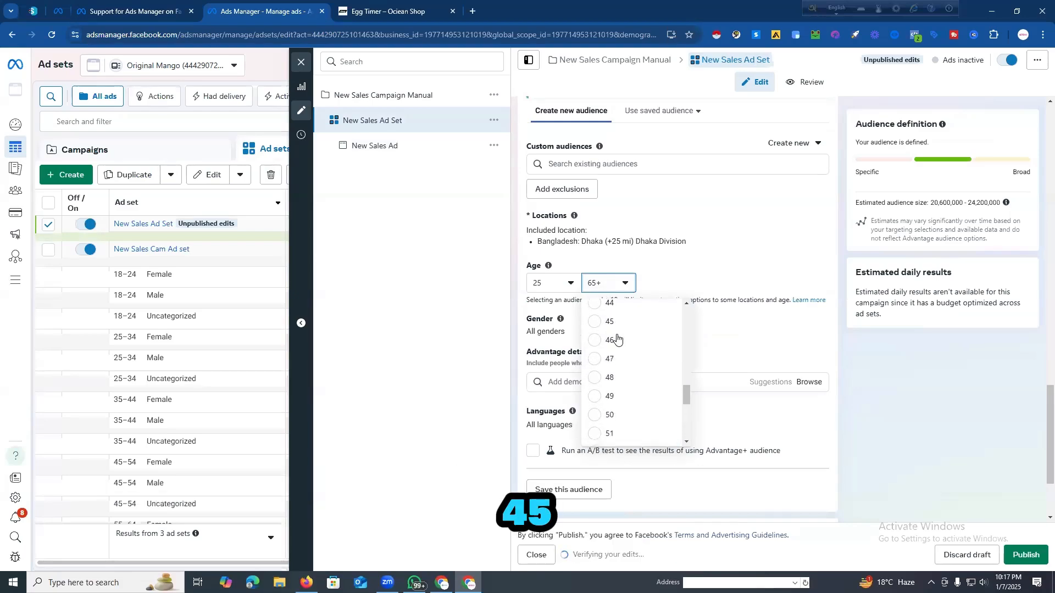
{"action": "left_click", "coordinate": [608, 326]}
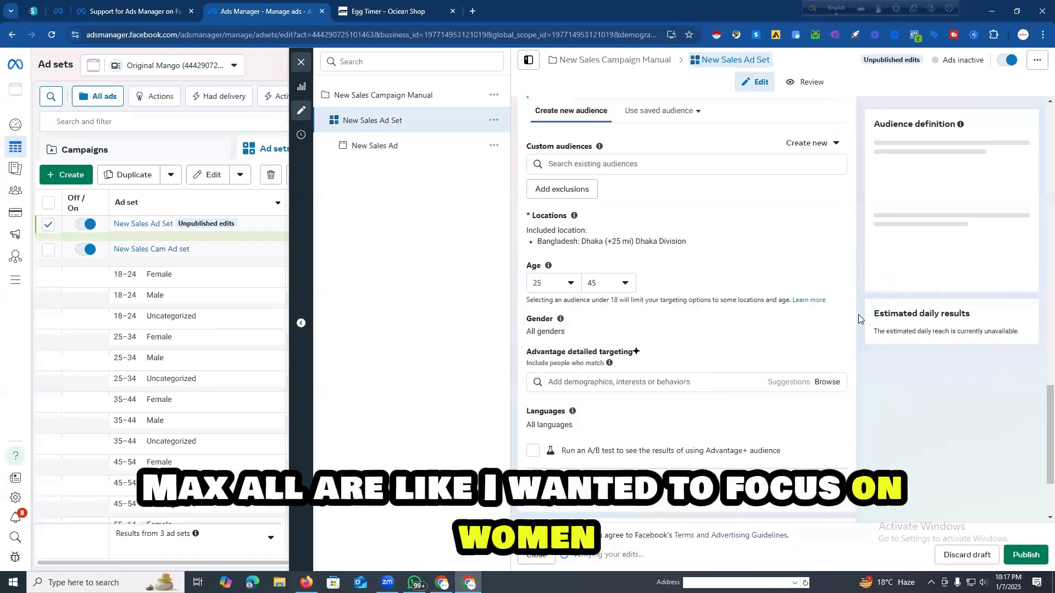
Step: Restrict the New Sales Ad Set's audience gender to Men
{"action": "left_click", "coordinate": [813, 319]}
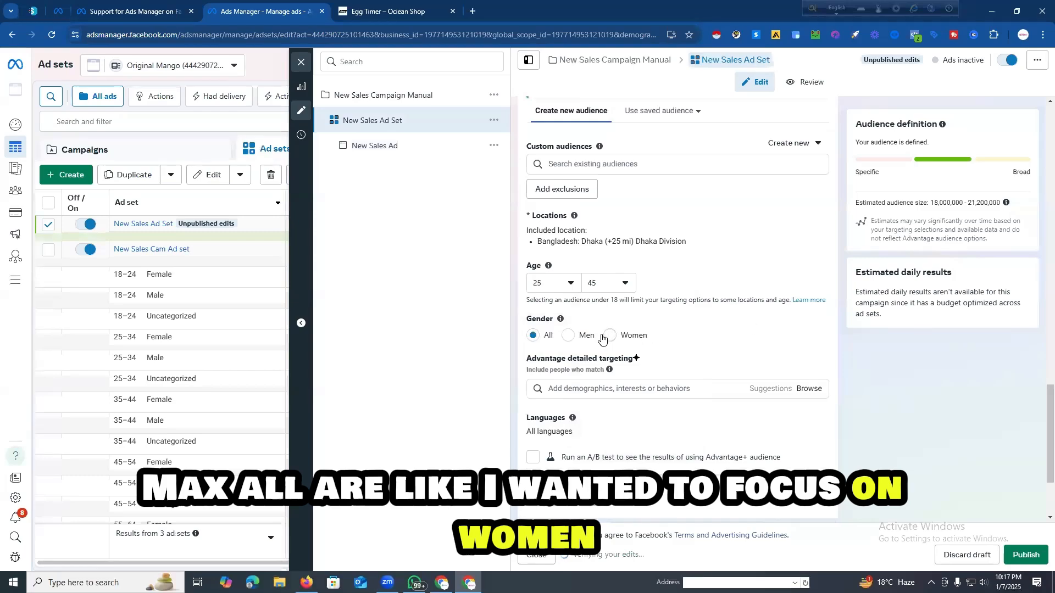
{"action": "left_click", "coordinate": [570, 336]}
{"action": "scroll", "coordinate": [638, 269], "scroll_direction": "down", "scroll_amount": 2}
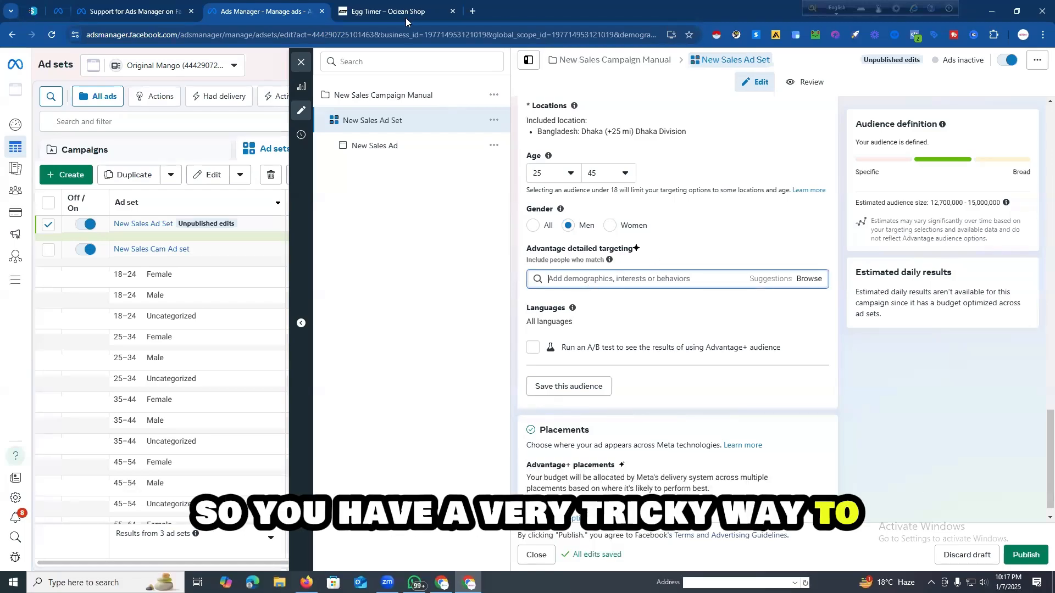
Step: Switch to the egg timer landing page and review its product description, usage steps and customer reviews for targeting ideas
{"action": "left_click", "coordinate": [395, 6]}
{"action": "scroll", "coordinate": [335, 217], "scroll_direction": "up", "scroll_amount": 20}
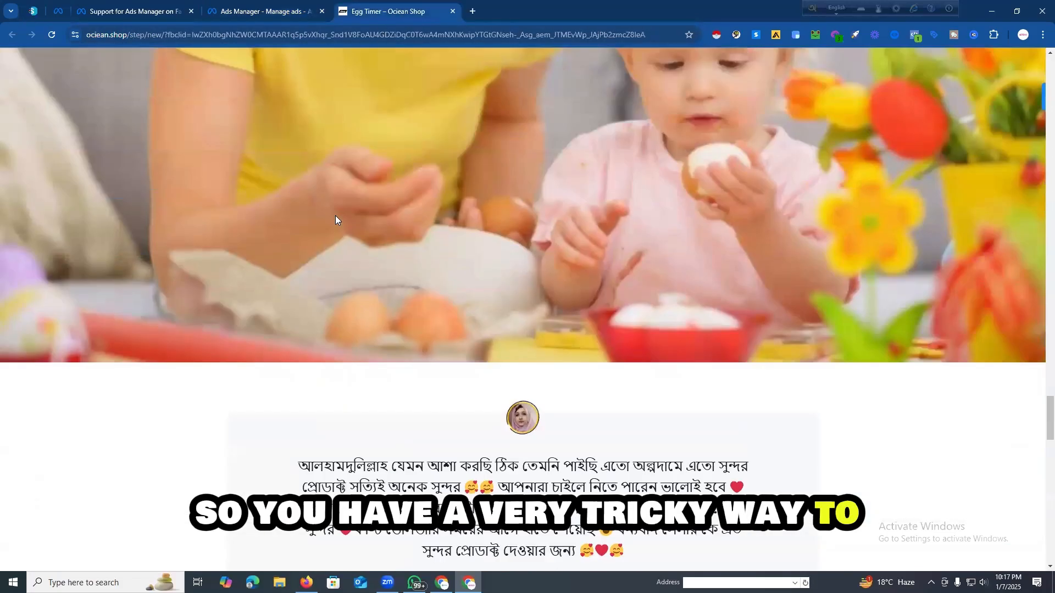
{"action": "scroll", "coordinate": [326, 218], "scroll_direction": "up", "scroll_amount": 20}
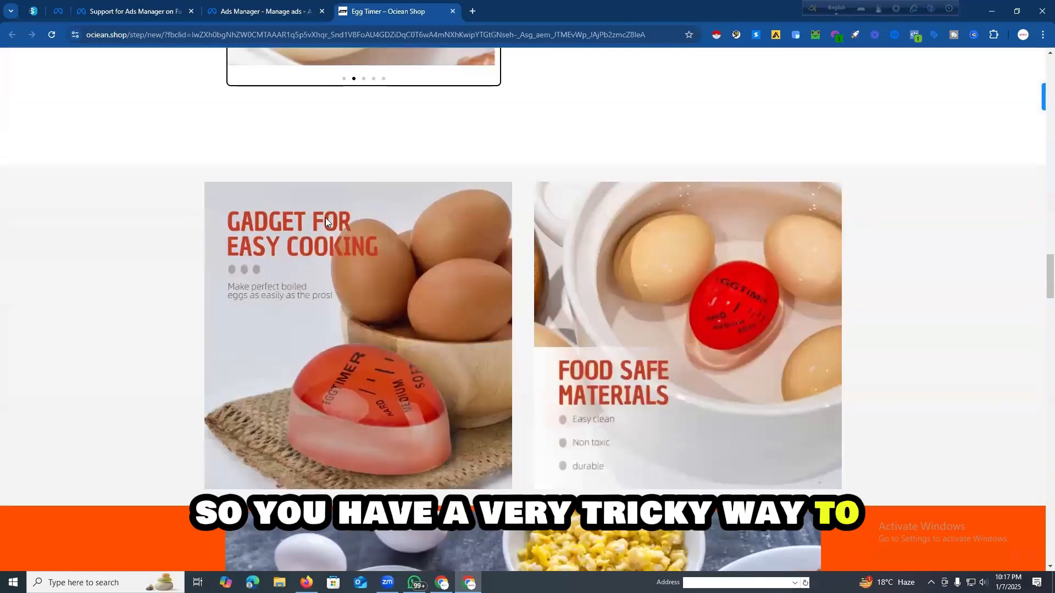
{"action": "scroll", "coordinate": [322, 217], "scroll_direction": "up", "scroll_amount": 20}
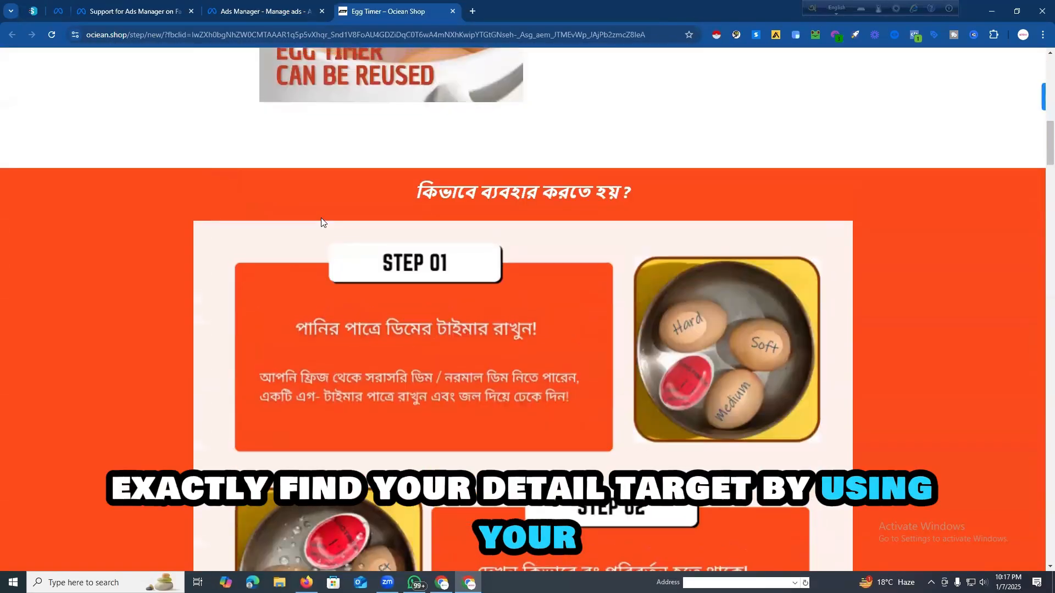
{"action": "scroll", "coordinate": [322, 220], "scroll_direction": "down", "scroll_amount": 15}
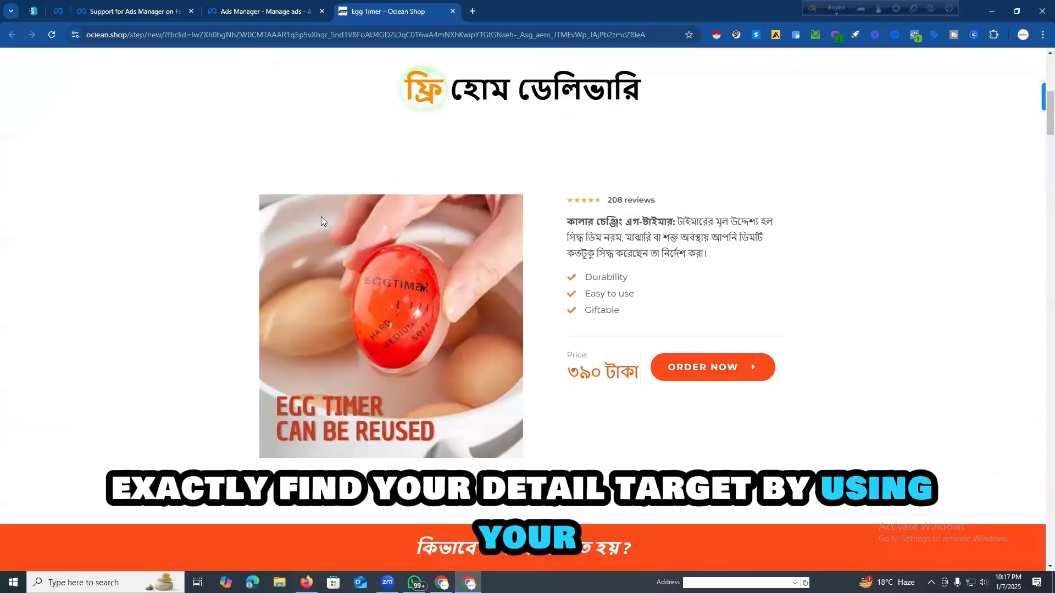
{"action": "scroll", "coordinate": [322, 217], "scroll_direction": "down", "scroll_amount": 15}
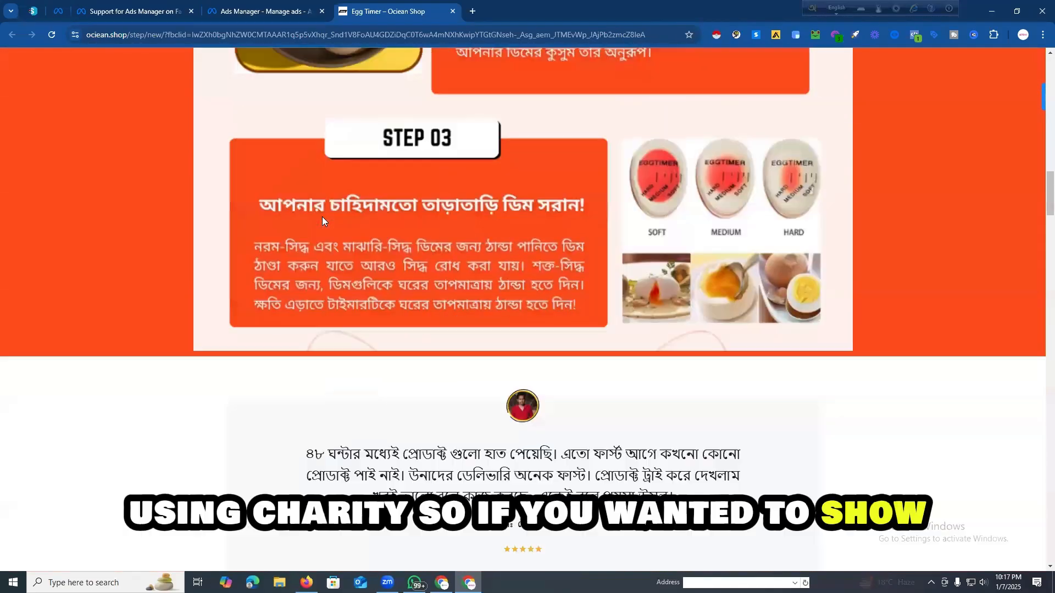
{"action": "scroll", "coordinate": [369, 208], "scroll_direction": "up", "scroll_amount": 15}
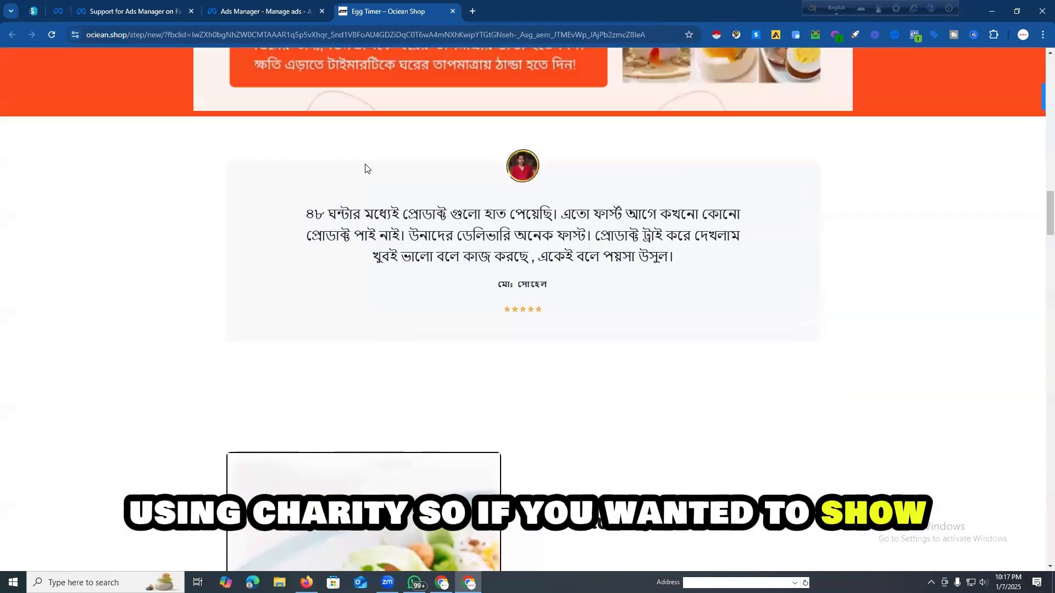
{"action": "scroll", "coordinate": [317, 173], "scroll_direction": "up", "scroll_amount": 2}
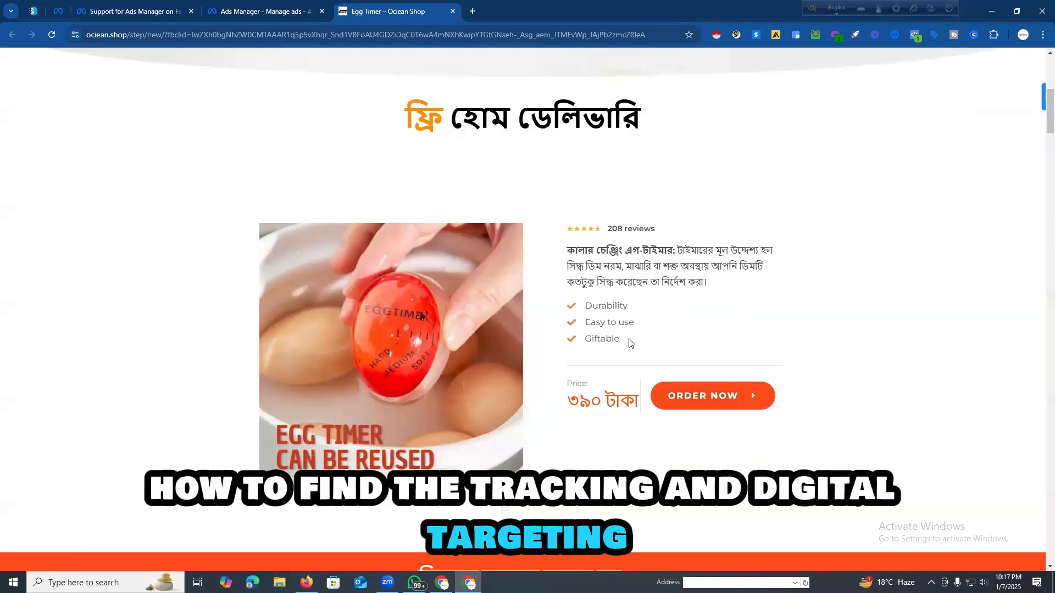
{"action": "scroll", "coordinate": [454, 301], "scroll_direction": "up", "scroll_amount": 7}
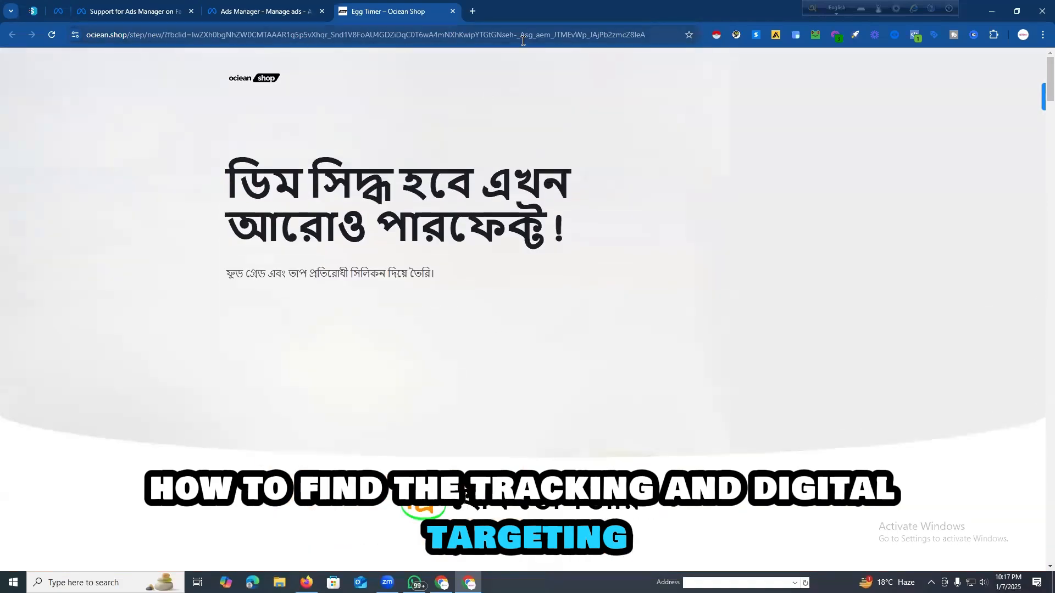
Step: Search Google for "chatgpt gpt" in a new browser tab and open the ChatGPT website
{"action": "left_click", "coordinate": [473, 11]}
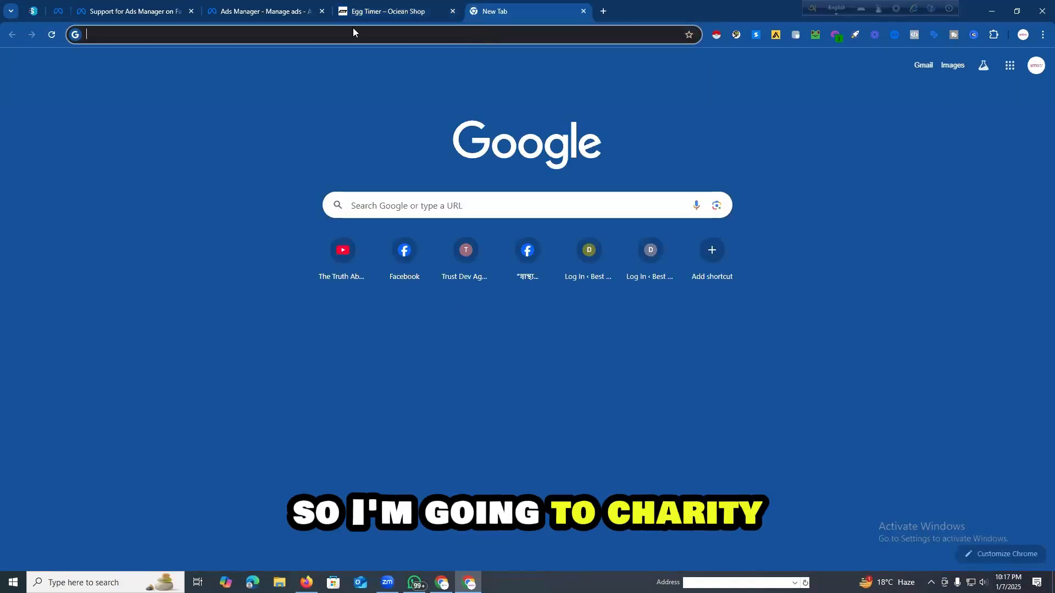
{"action": "type", "text": "chat"}
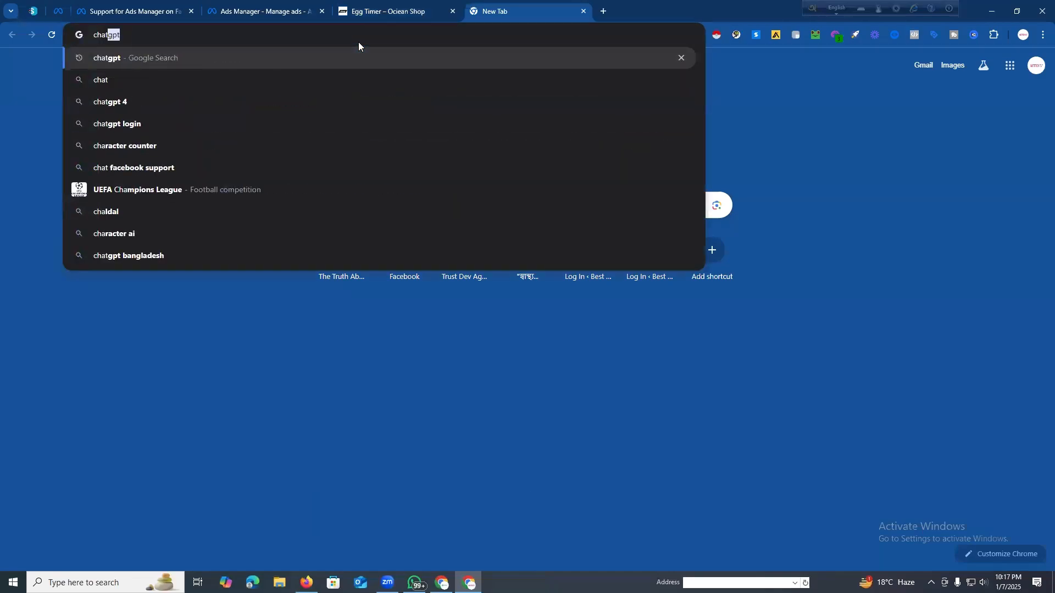
{"action": "type", "text": "gpt "}
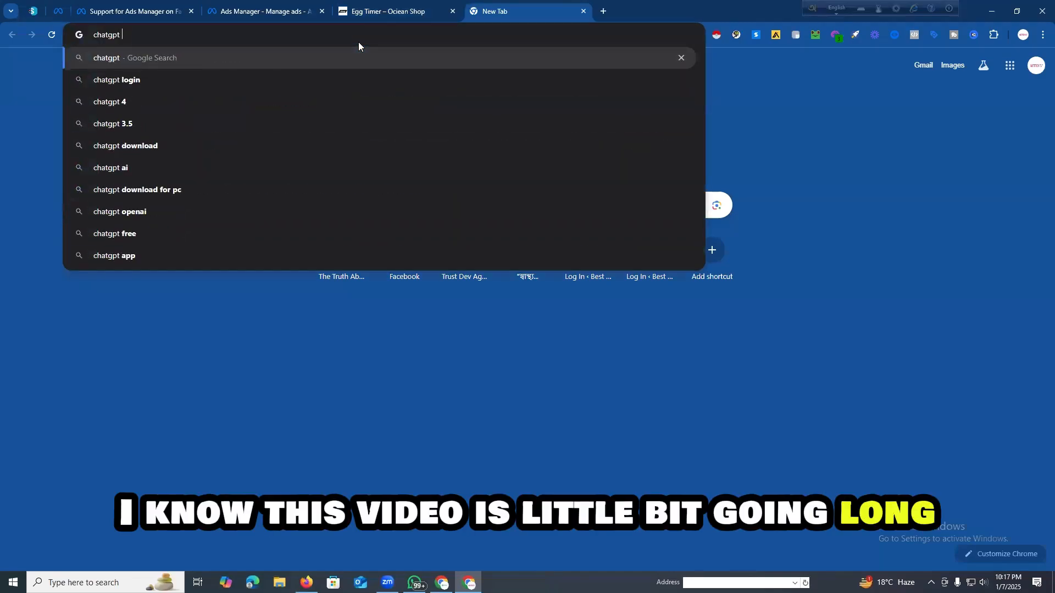
{"action": "type", "text": "gpt"}
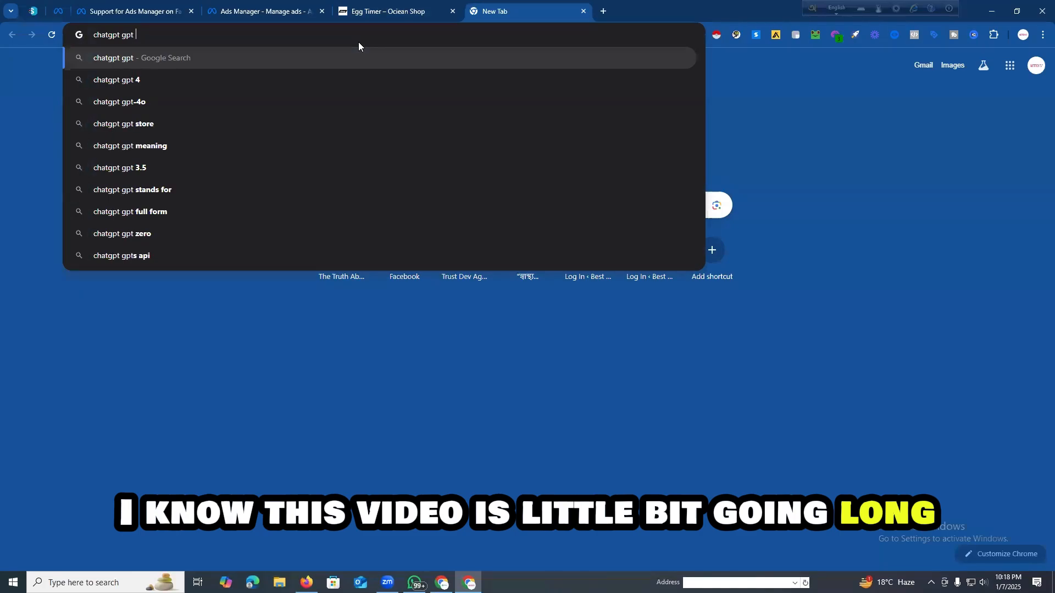
{"action": "key", "text": "Return"}
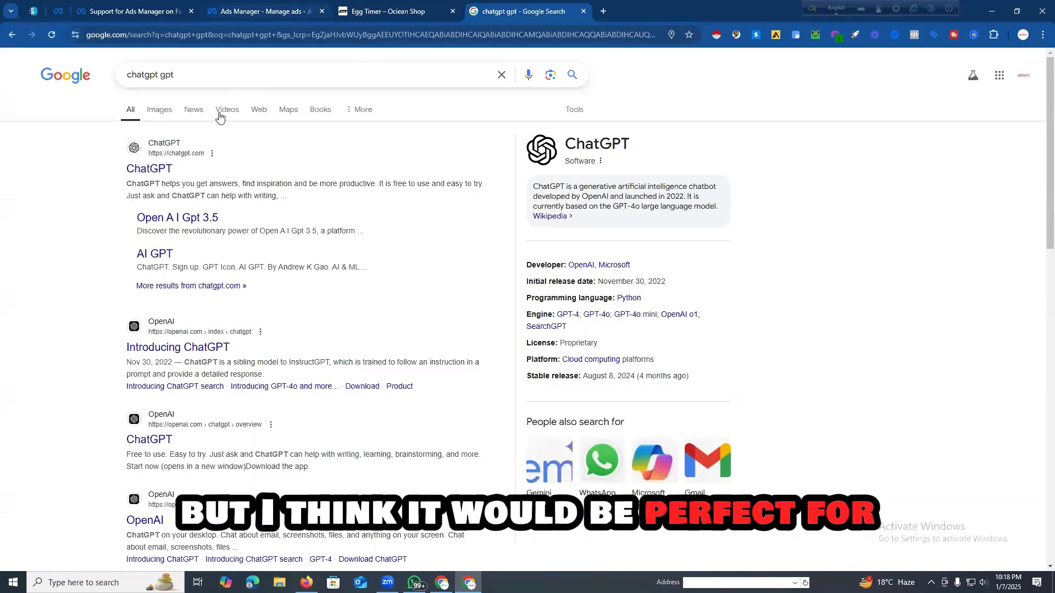
{"action": "left_click", "coordinate": [150, 171]}
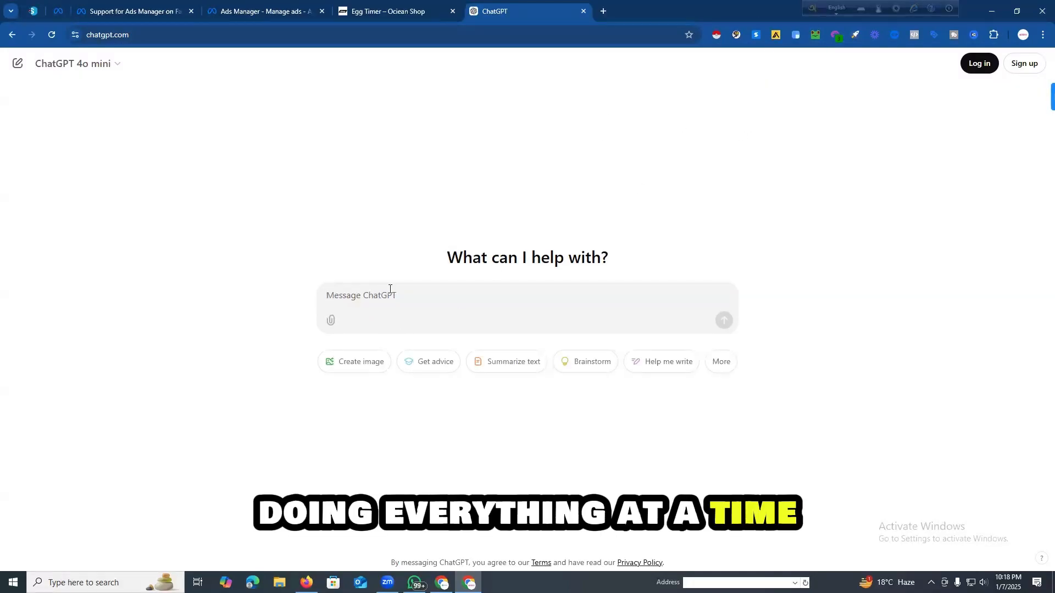
Step: Start a ChatGPT prompt with "Egg time tracker is a product for checking how much boil the egg so I wanna to sell this product in dhaka, bangladesh"
{"action": "type", "text": "Egg time tracker is a"}
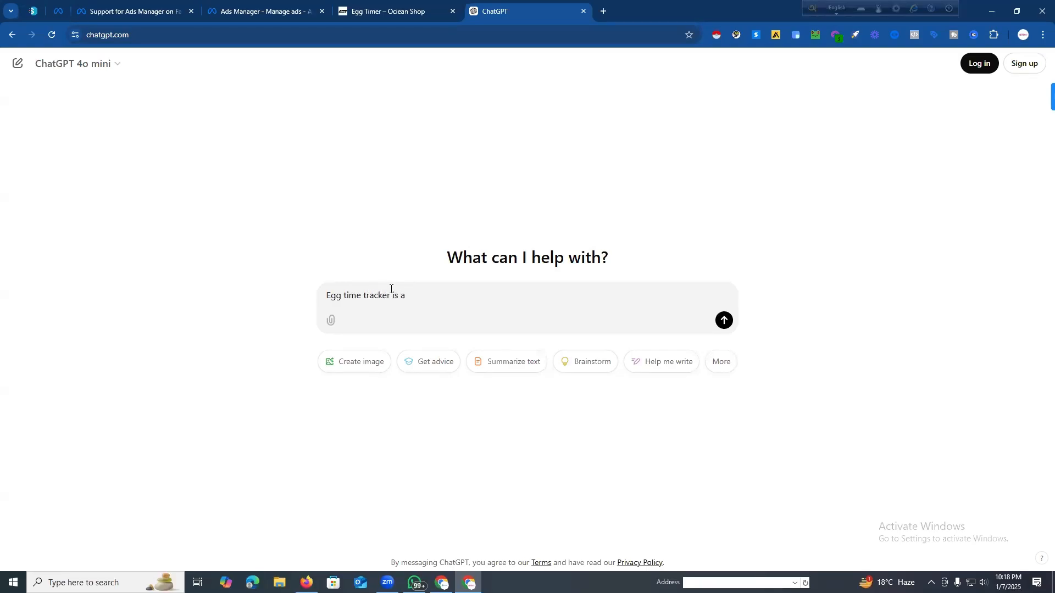
{"action": "type", "text": "duct for checking hwo m"}
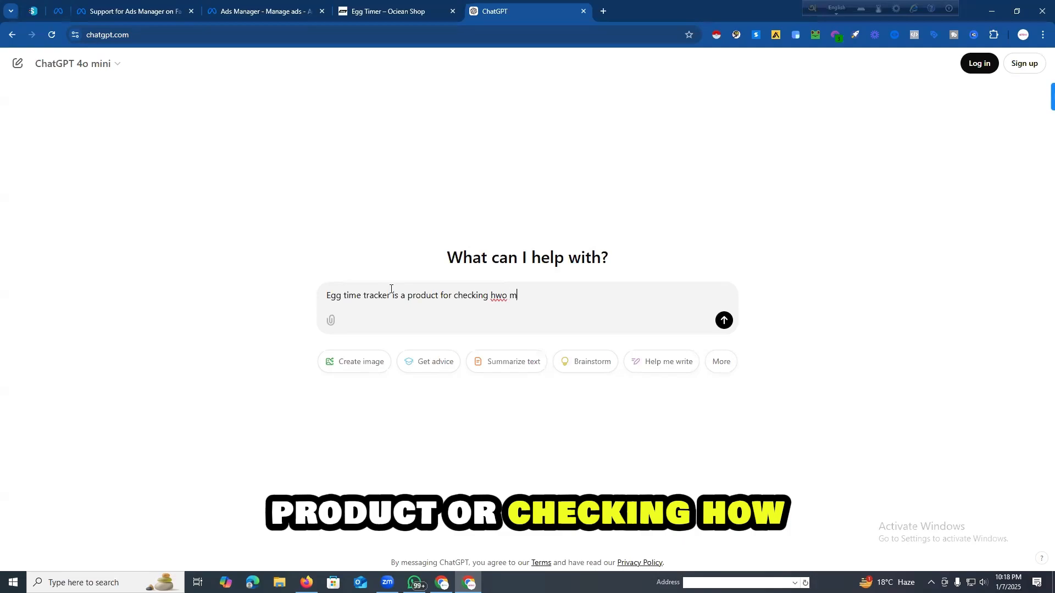
{"action": "key", "text": "BackSpace"}
{"action": "key", "text": "BackSpace"}
{"action": "key", "text": "BackSpace"}
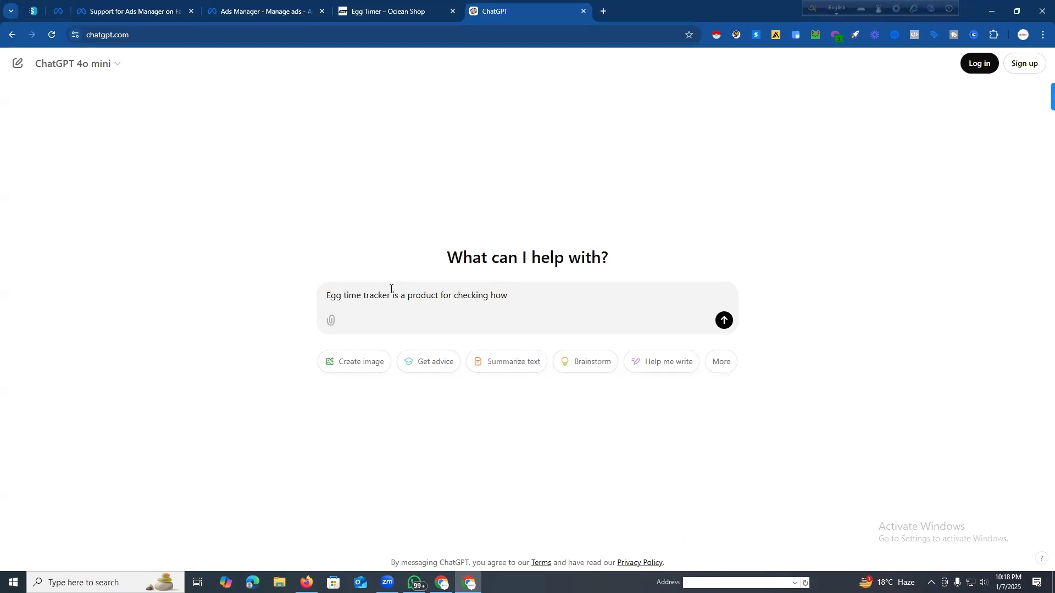
{"action": "type", "text": "much boil the egg so"}
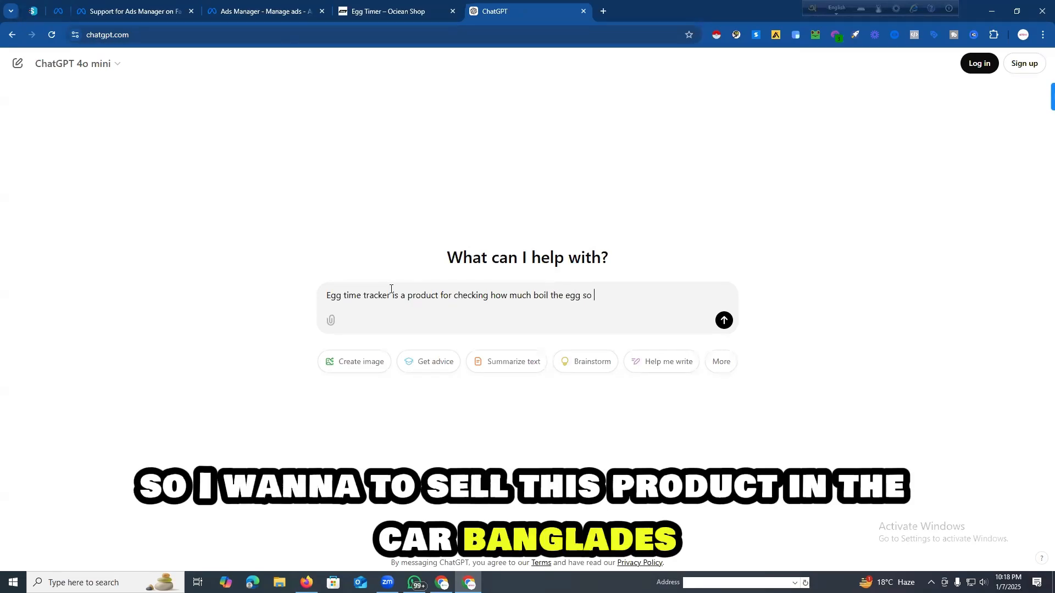
{"action": "type", "text": "I wanna to sell this product in dhaka,"}
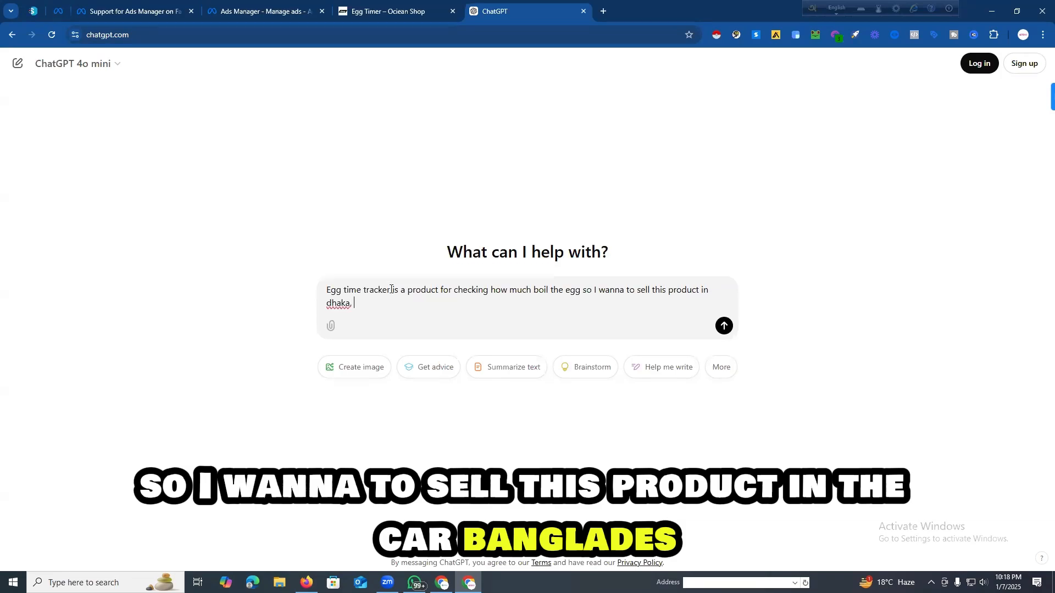
{"action": "type", "text": " bangladesh, Please give me a fac"}
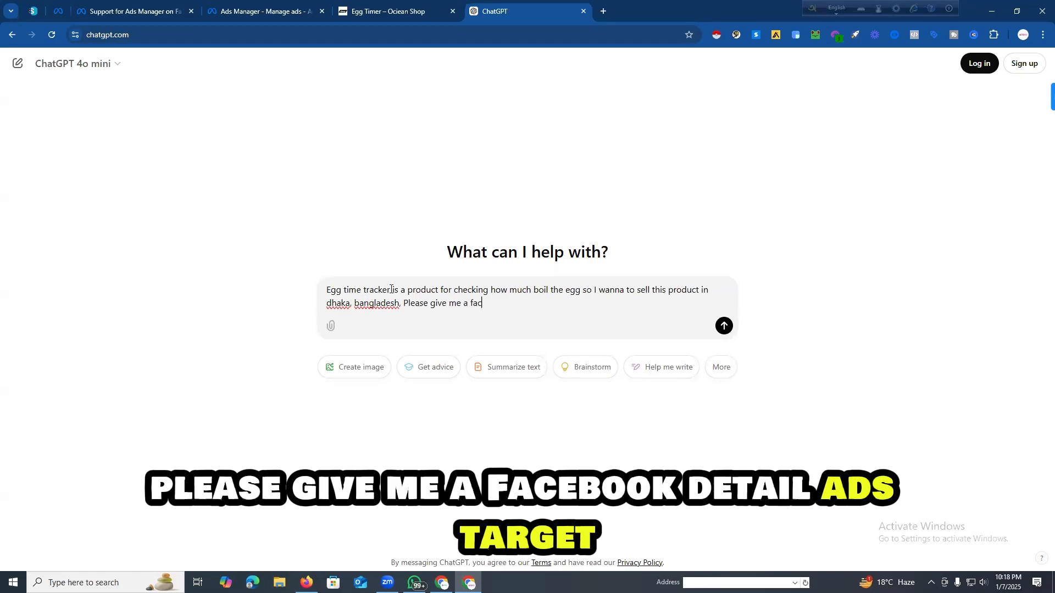
{"action": "type", "text": "ebook details ads target"}
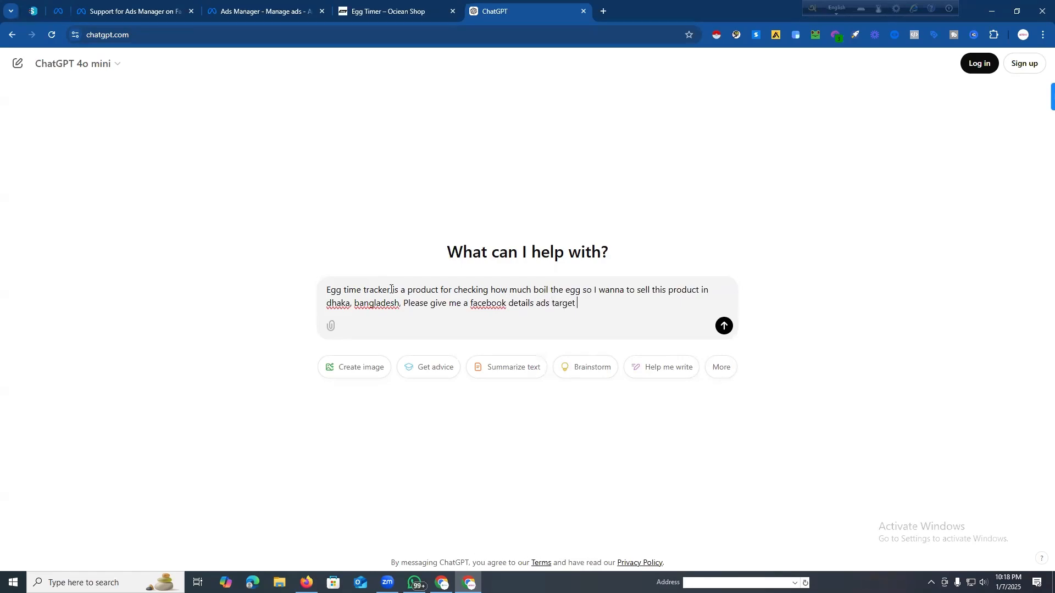
{"action": "type", "text": " in"}
Step: Add the request "Please give me a facebook details ads target" to the prompt and send it
{"action": "key", "text": "BackSpace"}
{"action": "key", "text": "BackSpace"}
{"action": "key", "text": "BackSpace"}
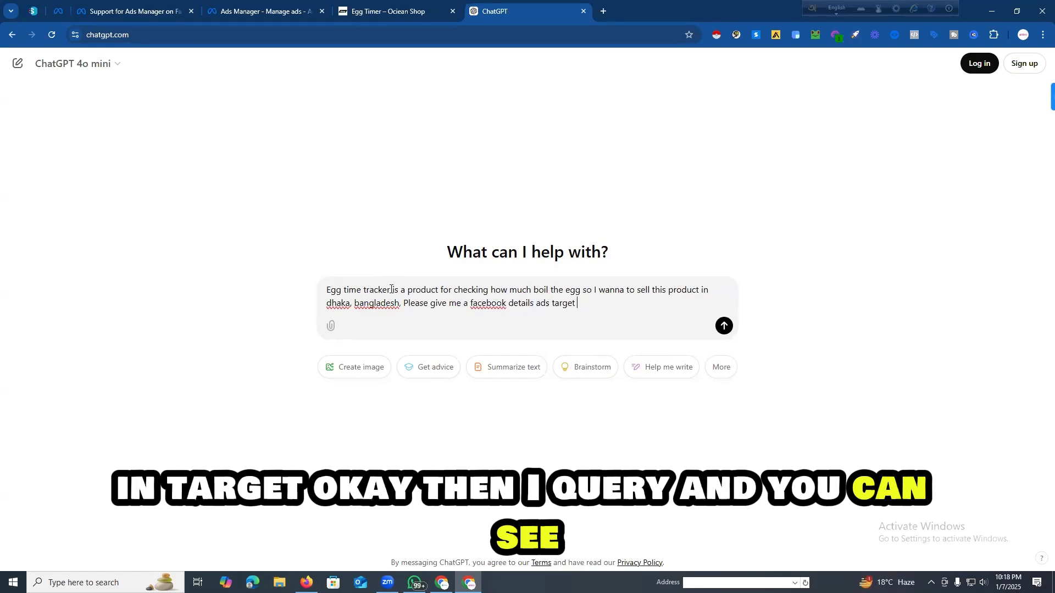
{"action": "key", "text": "Return"}
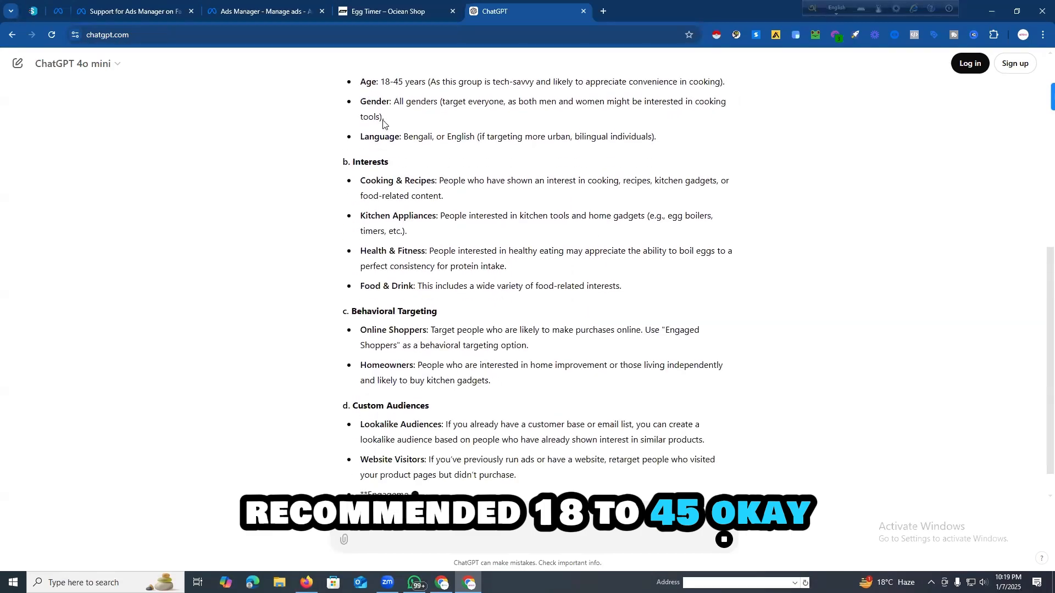
Step: Review the Target Audience section of ChatGPT's answer, covering its demographics, interests and behavioral targeting suggestions
{"action": "scroll", "coordinate": [384, 165], "scroll_direction": "up", "scroll_amount": 3}
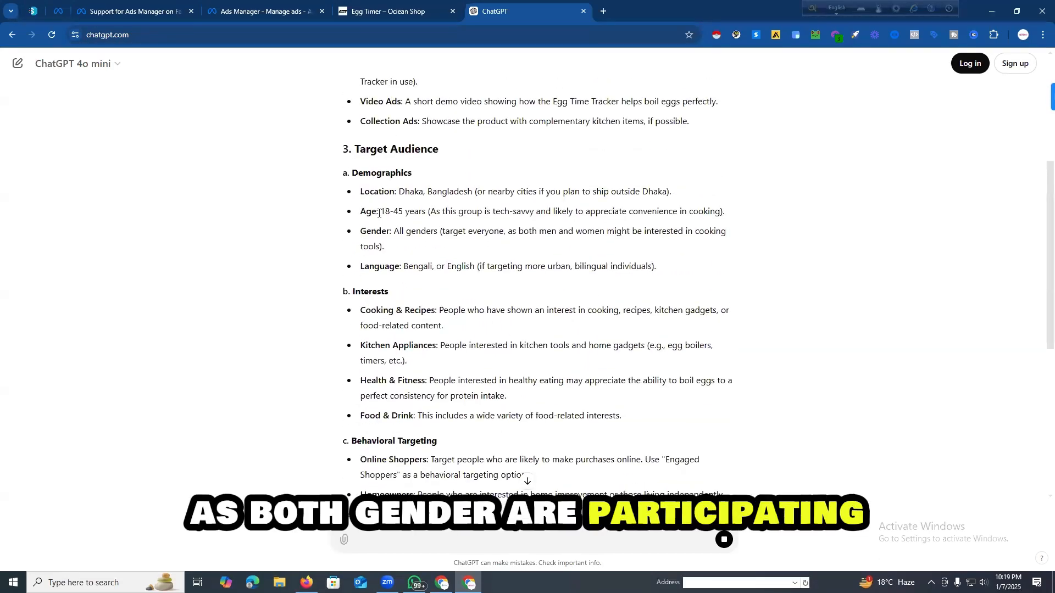
{"action": "left_click_drag", "start_coordinate": [379, 211], "coordinate": [705, 213]}
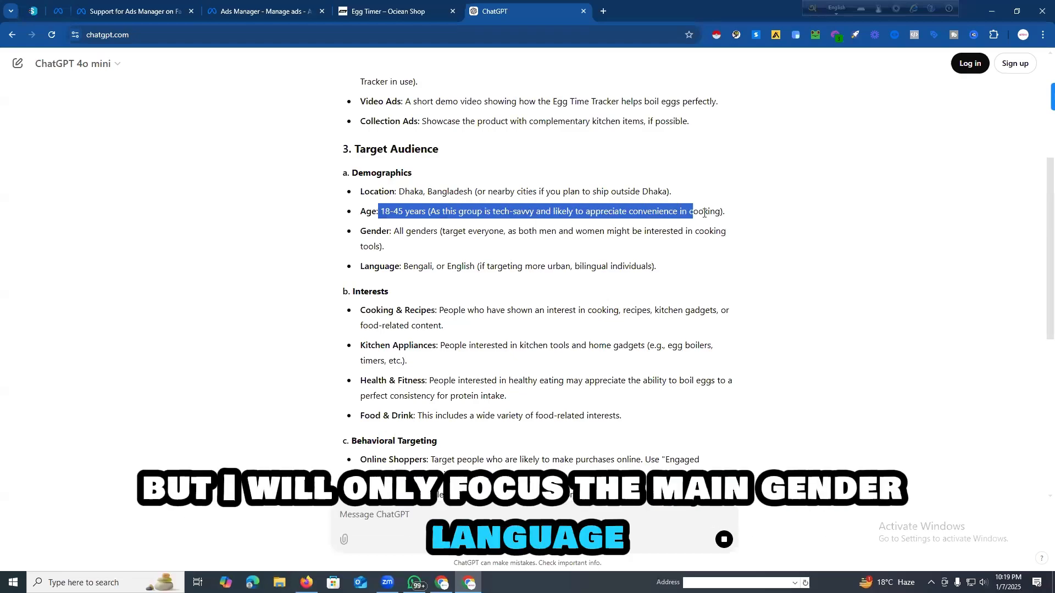
{"action": "left_click", "coordinate": [418, 217]}
{"action": "left_click_drag", "start_coordinate": [398, 231], "coordinate": [739, 229]}
{"action": "left_click_drag", "start_coordinate": [407, 268], "coordinate": [672, 267]}
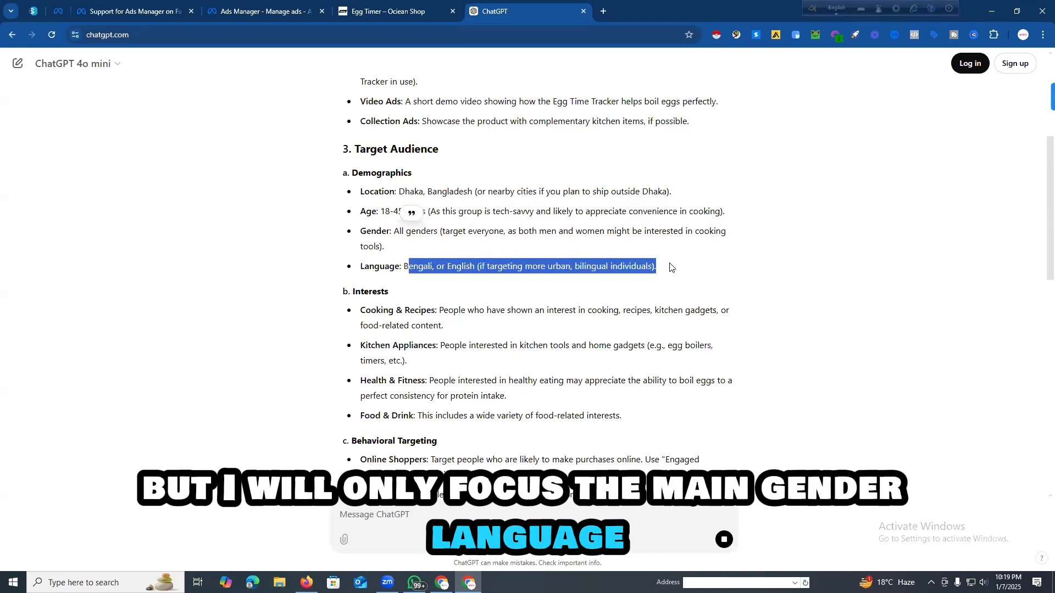
{"action": "scroll", "coordinate": [395, 294], "scroll_direction": "down", "scroll_amount": 1}
{"action": "left_click_drag", "start_coordinate": [360, 257], "coordinate": [438, 257]}
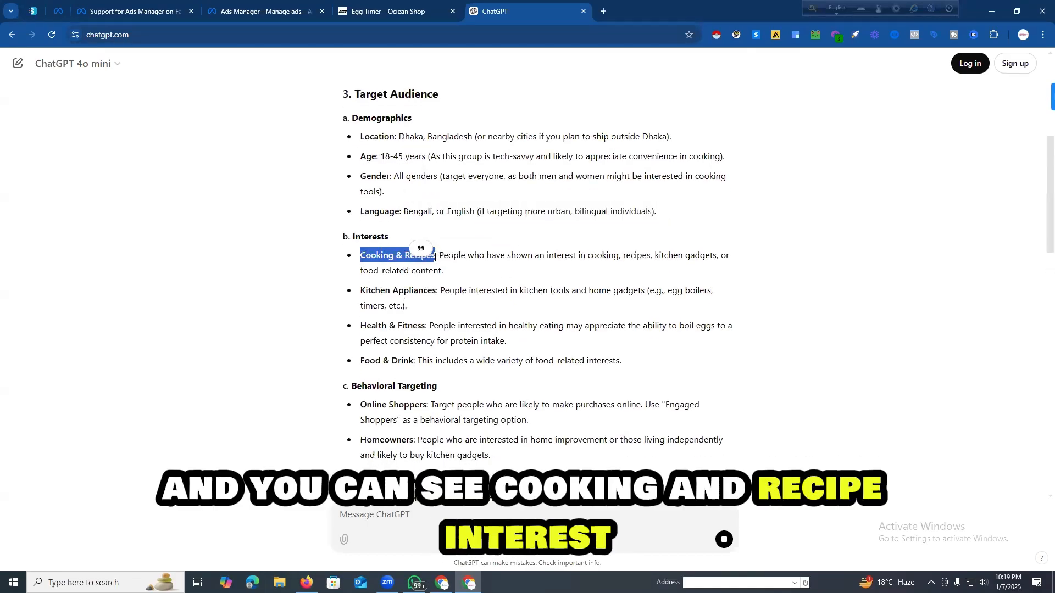
{"action": "left_click_drag", "start_coordinate": [360, 291], "coordinate": [438, 291]}
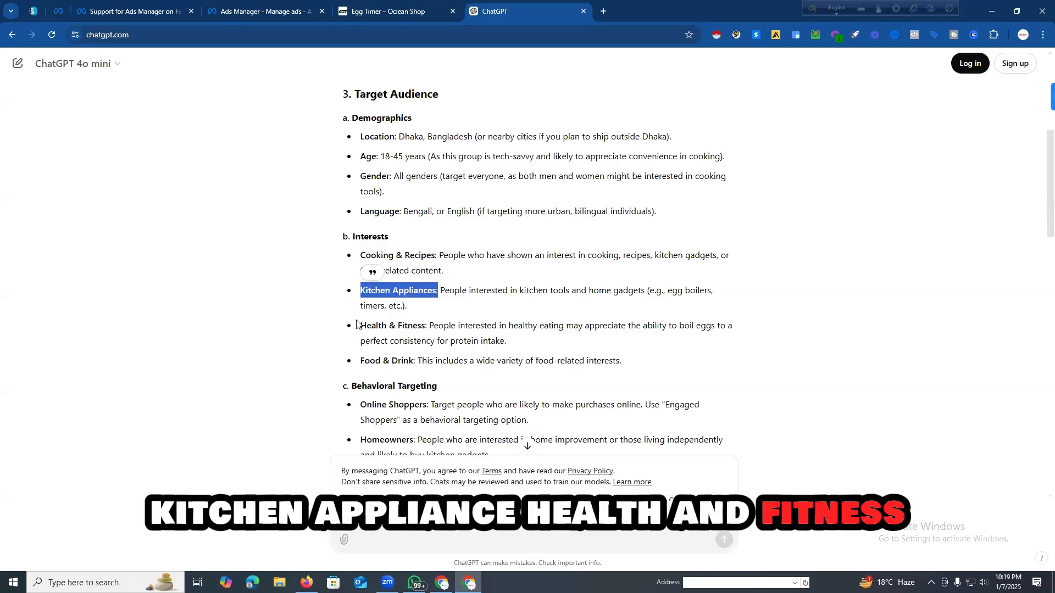
{"action": "left_click_drag", "start_coordinate": [360, 326], "coordinate": [427, 326]}
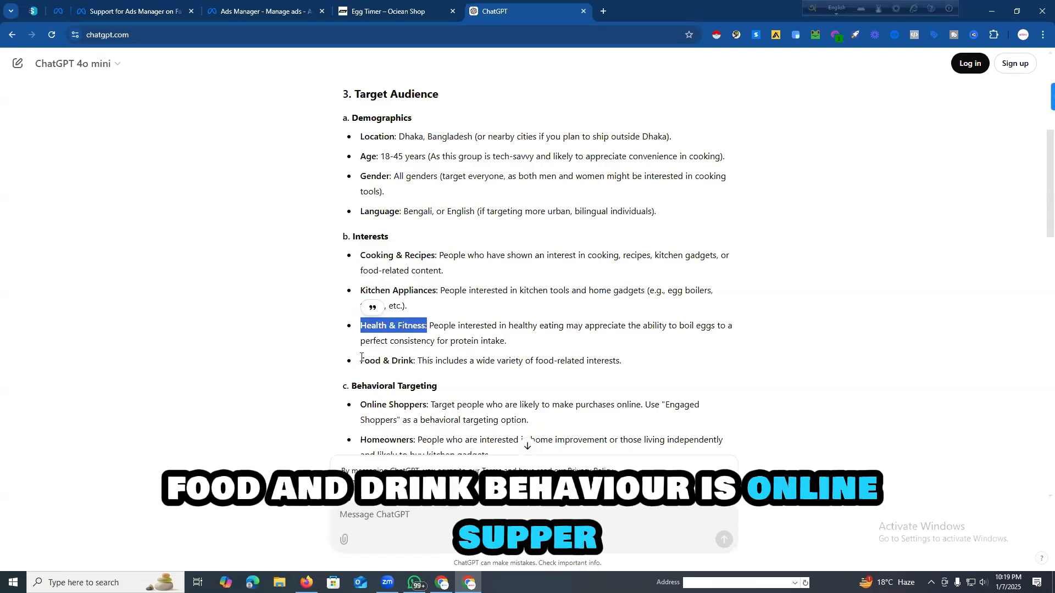
{"action": "left_click_drag", "start_coordinate": [360, 361], "coordinate": [415, 361]}
{"action": "scroll", "coordinate": [362, 306], "scroll_direction": "down", "scroll_amount": 2}
{"action": "left_click_drag", "start_coordinate": [360, 295], "coordinate": [427, 297]}
{"action": "left_click_drag", "start_coordinate": [361, 331], "coordinate": [414, 331]}
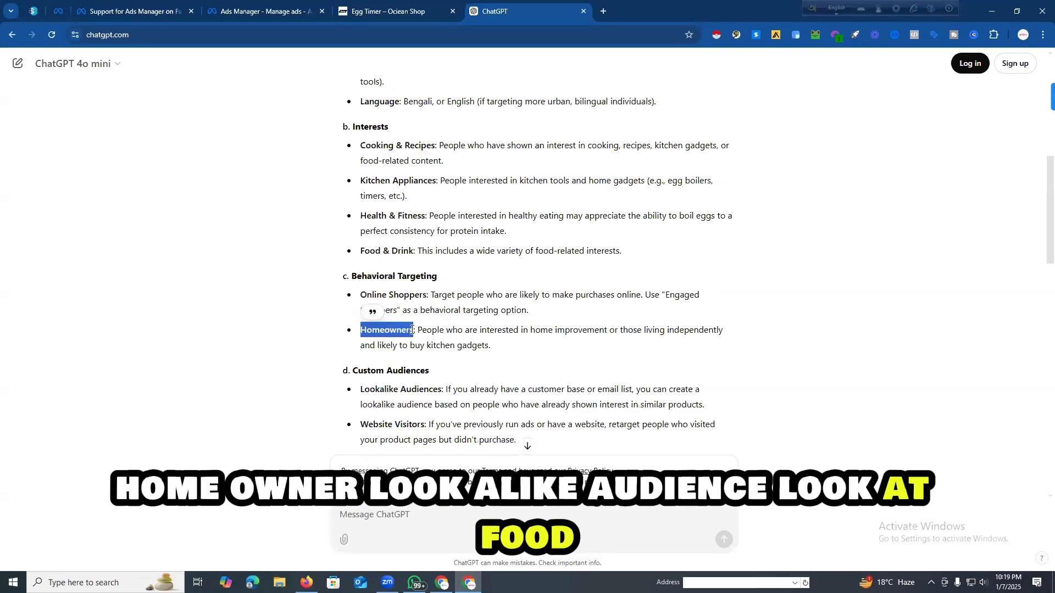
Step: Read on through the custom audiences, detailed targeting examples, ad copy ideas, ad creative and budget suggestions
{"action": "scroll", "coordinate": [409, 341], "scroll_direction": "down", "scroll_amount": 2}
{"action": "scroll", "coordinate": [399, 348], "scroll_direction": "down", "scroll_amount": 2}
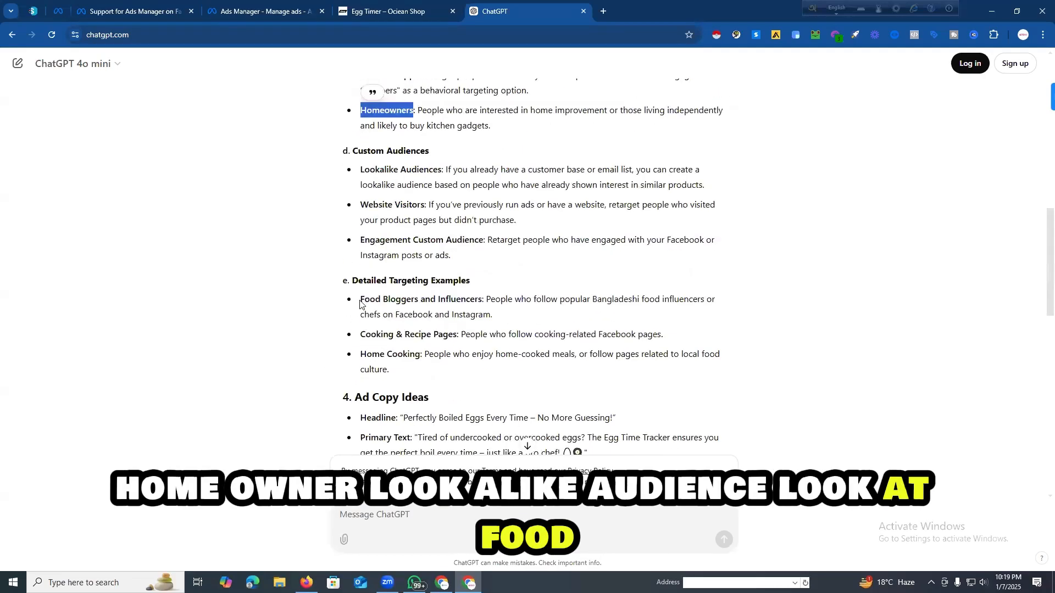
{"action": "scroll", "coordinate": [409, 332], "scroll_direction": "down", "scroll_amount": 2}
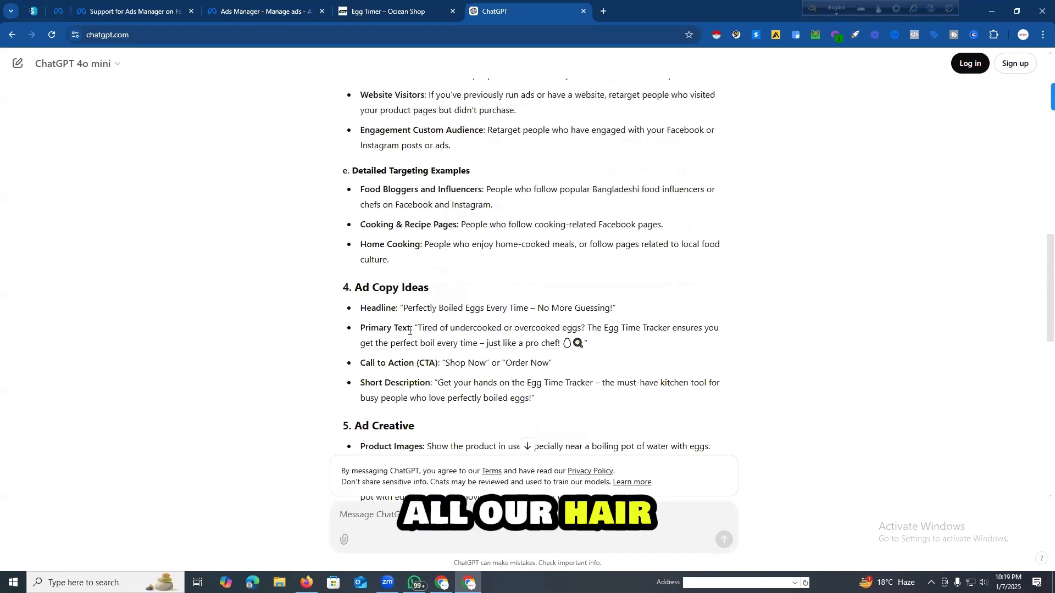
{"action": "scroll", "coordinate": [409, 331], "scroll_direction": "down", "scroll_amount": 2}
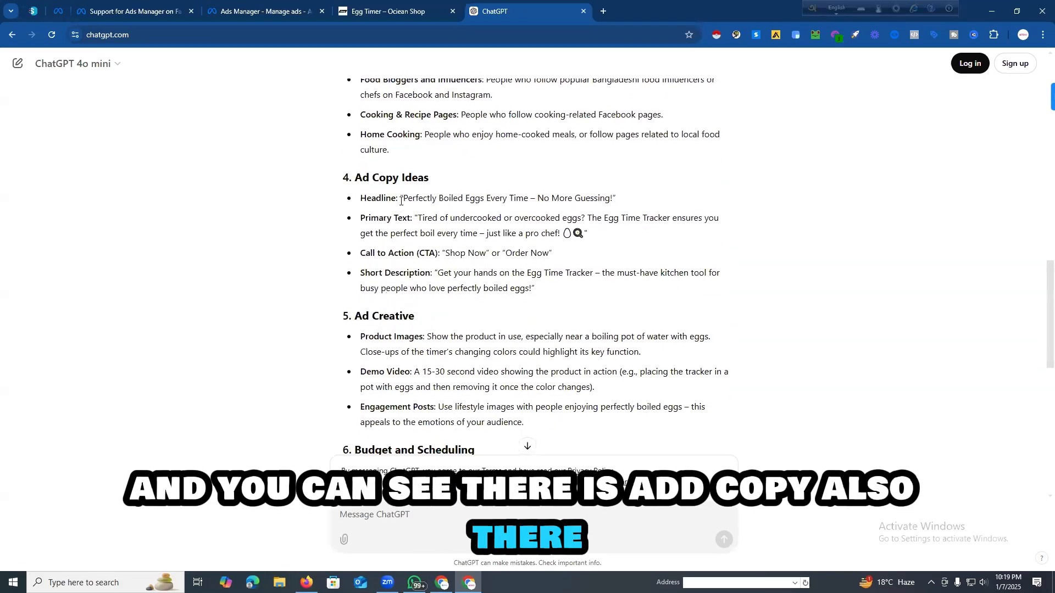
{"action": "left_click_drag", "start_coordinate": [401, 201], "coordinate": [531, 290]}
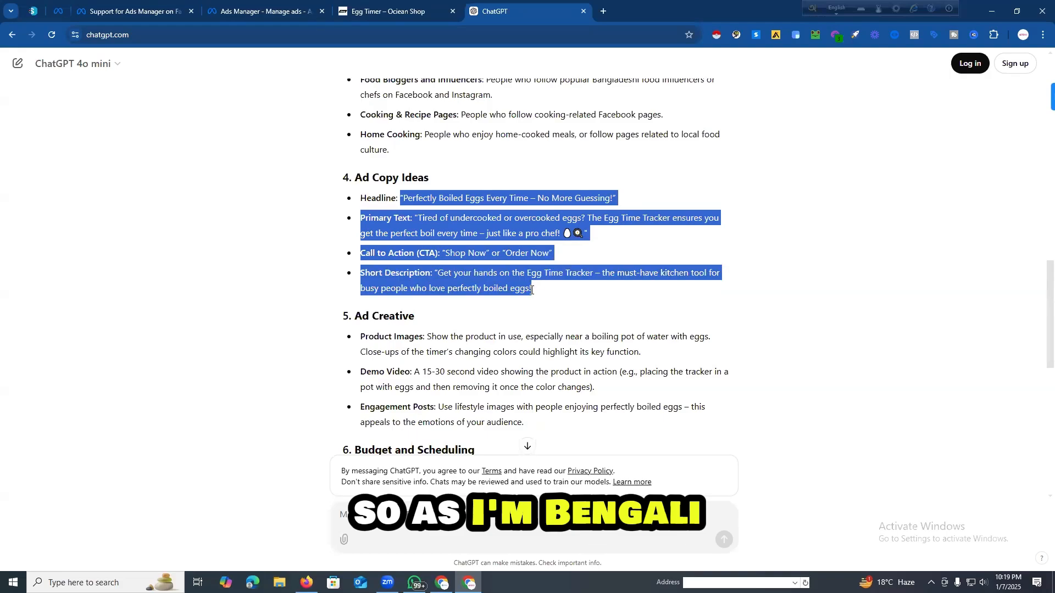
{"action": "scroll", "coordinate": [511, 326], "scroll_direction": "down", "scroll_amount": 2}
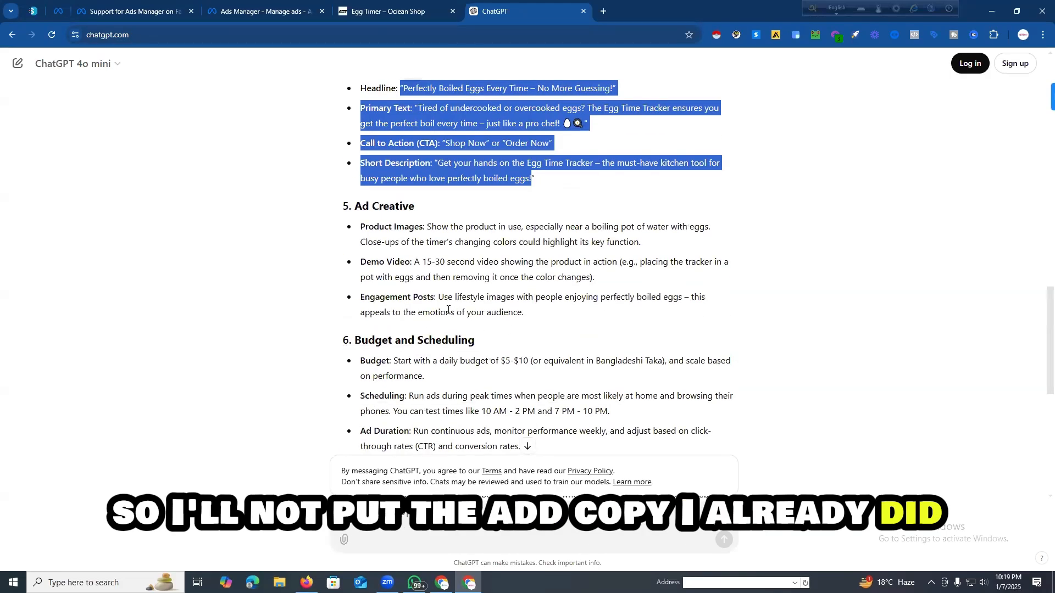
Step: Return to the Target Audience section and recheck the suggested age range, interests and behavioral targeting to pick terms for the ad set
{"action": "scroll", "coordinate": [448, 310], "scroll_direction": "up", "scroll_amount": 3}
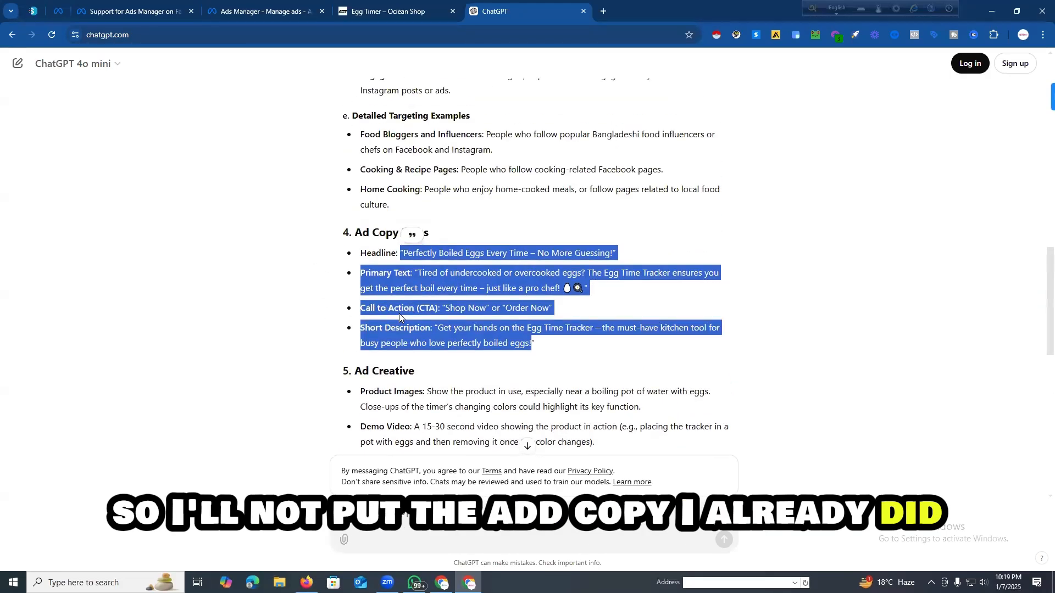
{"action": "scroll", "coordinate": [400, 317], "scroll_direction": "up", "scroll_amount": 10}
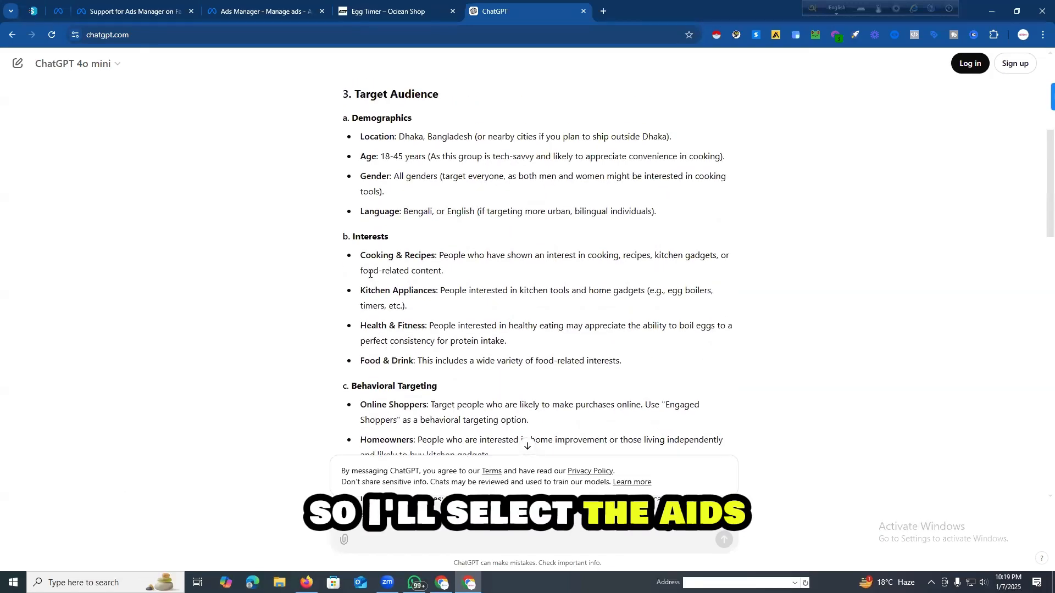
{"action": "scroll", "coordinate": [364, 252], "scroll_direction": "up", "scroll_amount": 2}
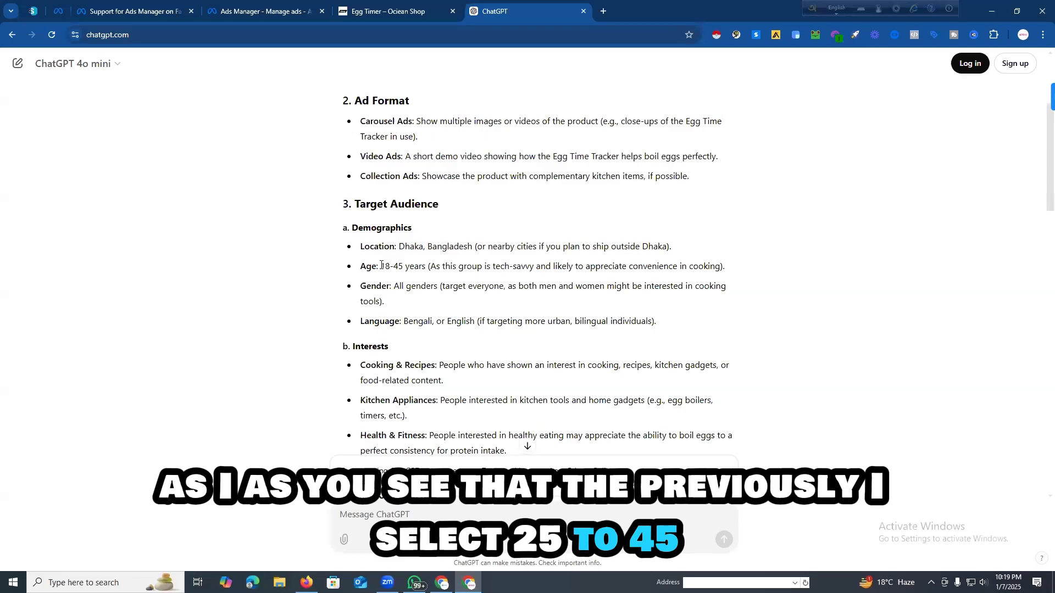
{"action": "mouse_move", "coordinate": [381, 266]}
{"action": "left_mouse_down"}
{"action": "mouse_move", "coordinate": [406, 266]}
{"action": "mouse_move", "coordinate": [381, 267]}
{"action": "left_mouse_up"}
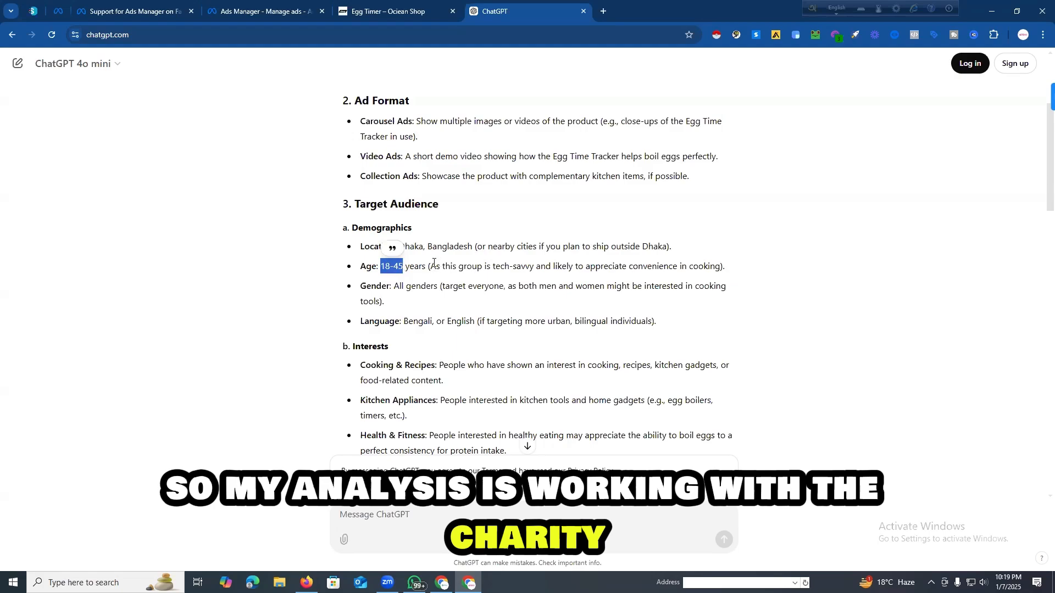
{"action": "left_click", "coordinate": [432, 267]}
{"action": "scroll", "coordinate": [381, 274], "scroll_direction": "down", "scroll_amount": 2}
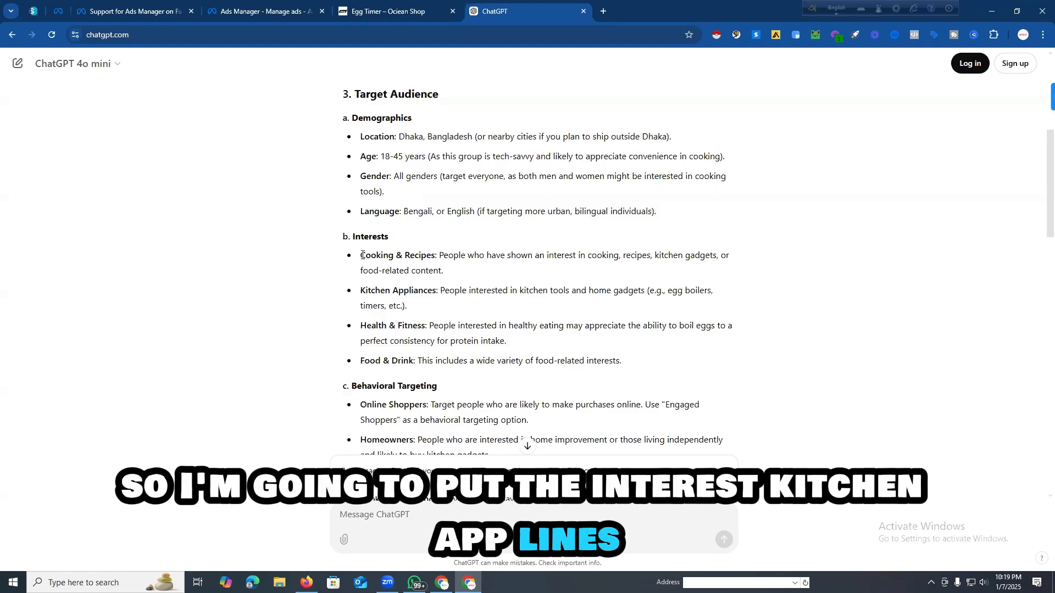
{"action": "left_click_drag", "start_coordinate": [362, 286], "coordinate": [434, 286]}
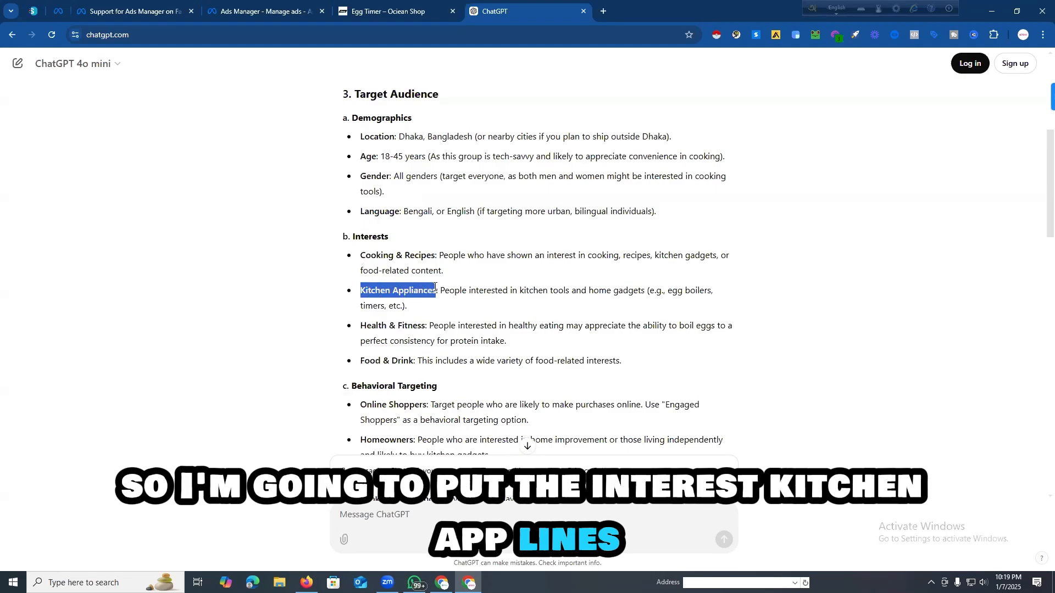
{"action": "left_click_drag", "start_coordinate": [361, 326], "coordinate": [425, 327]}
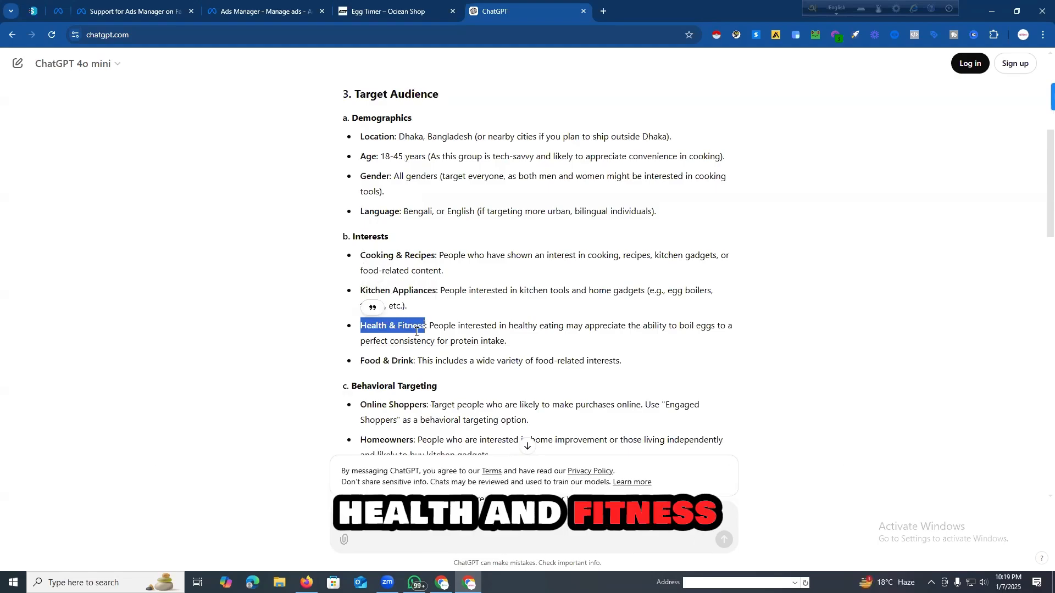
{"action": "left_click_drag", "start_coordinate": [361, 362], "coordinate": [409, 360]}
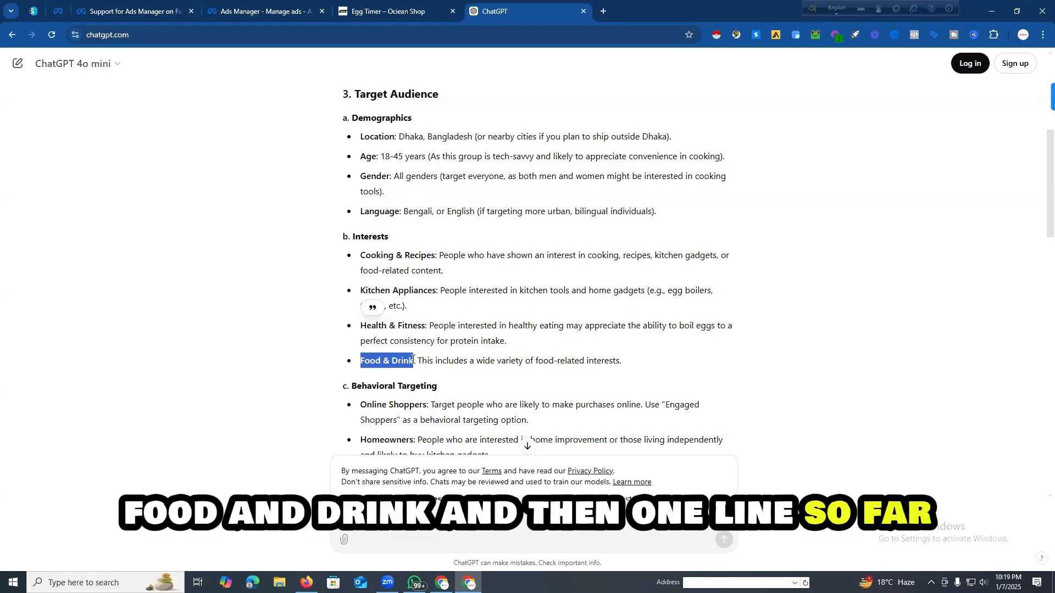
{"action": "scroll", "coordinate": [364, 297], "scroll_direction": "down", "scroll_amount": 2}
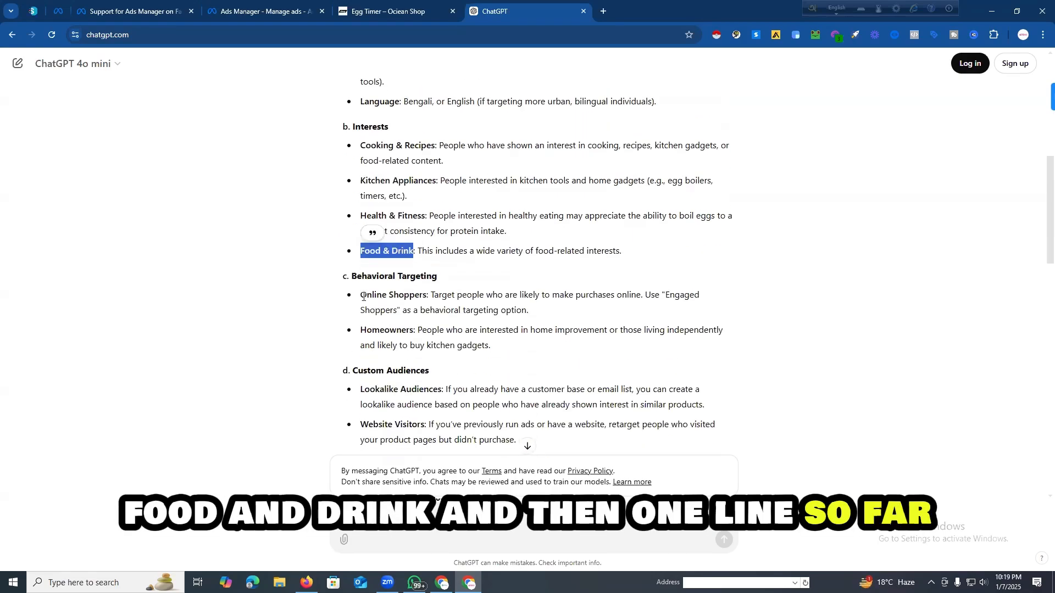
{"action": "left_click_drag", "start_coordinate": [363, 297], "coordinate": [425, 299]}
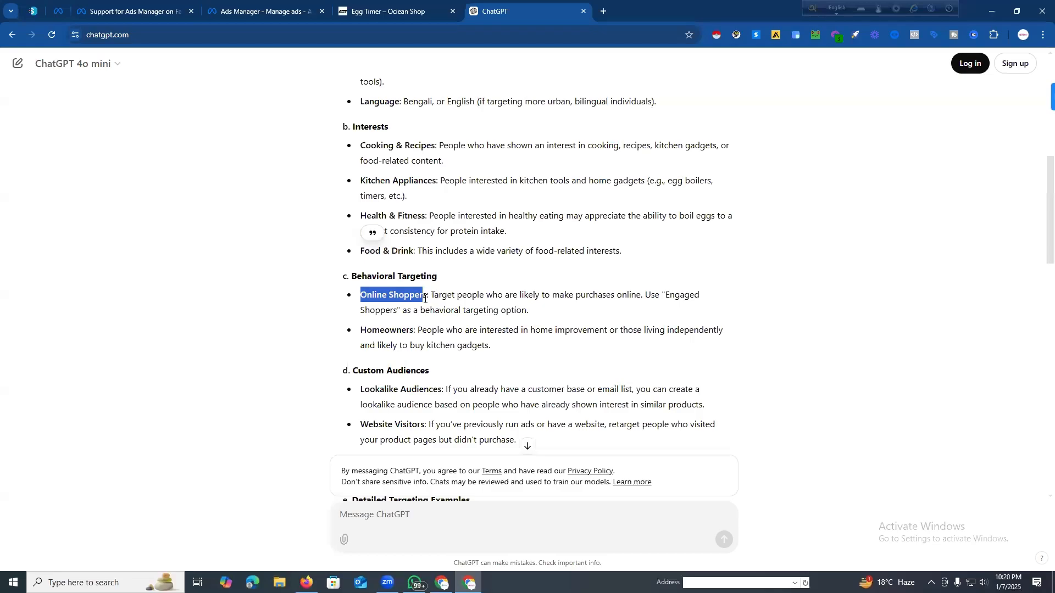
{"action": "left_click_drag", "start_coordinate": [362, 330], "coordinate": [413, 331]}
{"action": "key", "text": "super+c"}
{"action": "scroll", "coordinate": [390, 291], "scroll_direction": "down", "scroll_amount": 2}
{"action": "scroll", "coordinate": [391, 291], "scroll_direction": "up", "scroll_amount": 4}
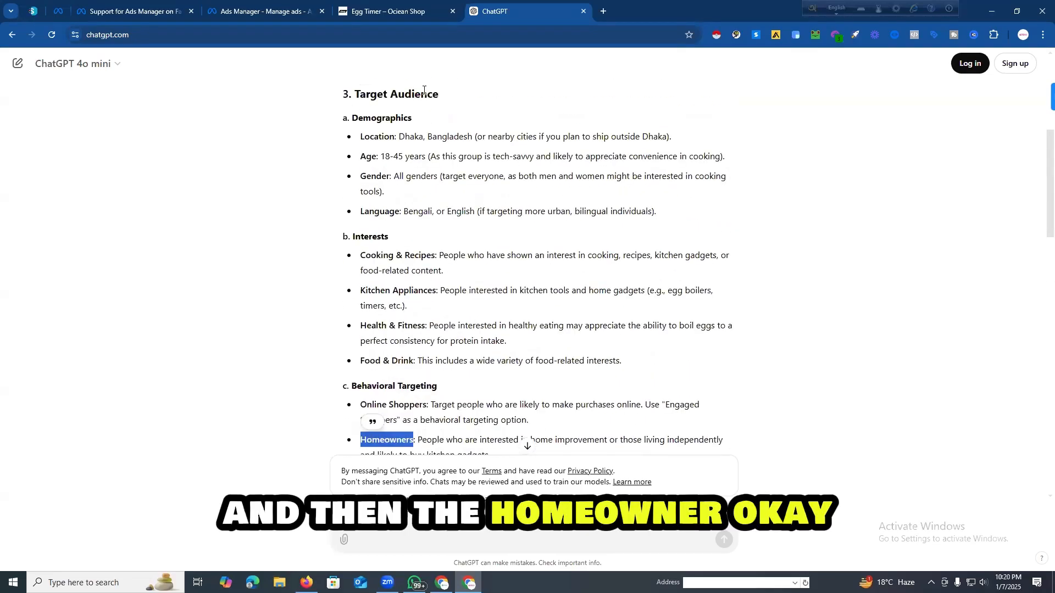
Step: Switch to Ads Manager and search the ad set's detailed targeting for "Homeowners", clearing the search term at the end
{"action": "left_click", "coordinate": [253, 12]}
{"action": "scroll", "coordinate": [583, 281], "scroll_direction": "down", "scroll_amount": 1}
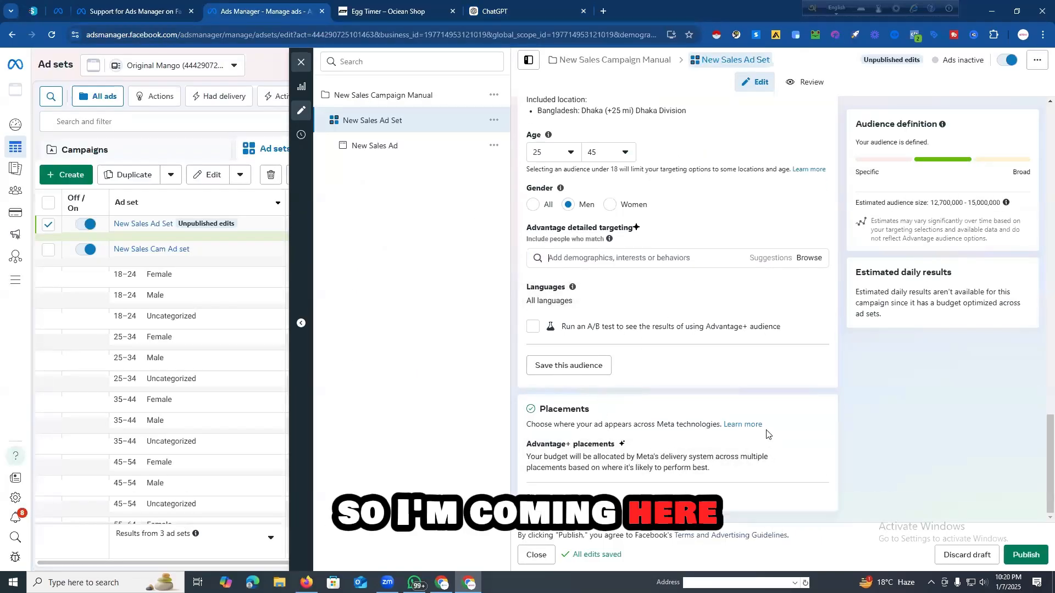
{"action": "scroll", "coordinate": [645, 295], "scroll_direction": "up", "scroll_amount": 3}
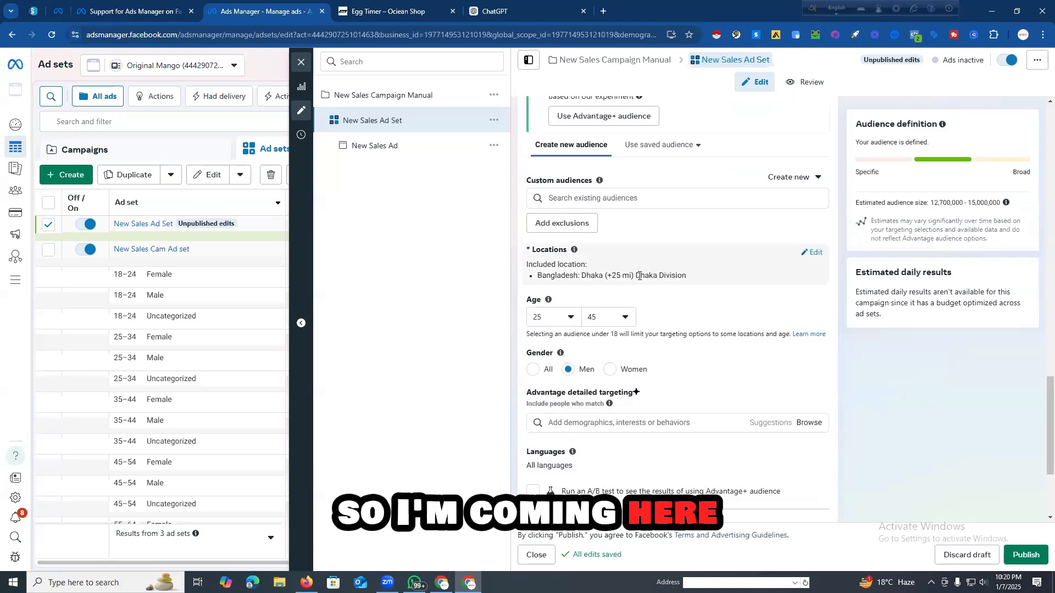
{"action": "scroll", "coordinate": [695, 296], "scroll_direction": "down", "scroll_amount": 1}
{"action": "scroll", "coordinate": [676, 340], "scroll_direction": "down", "scroll_amount": 2}
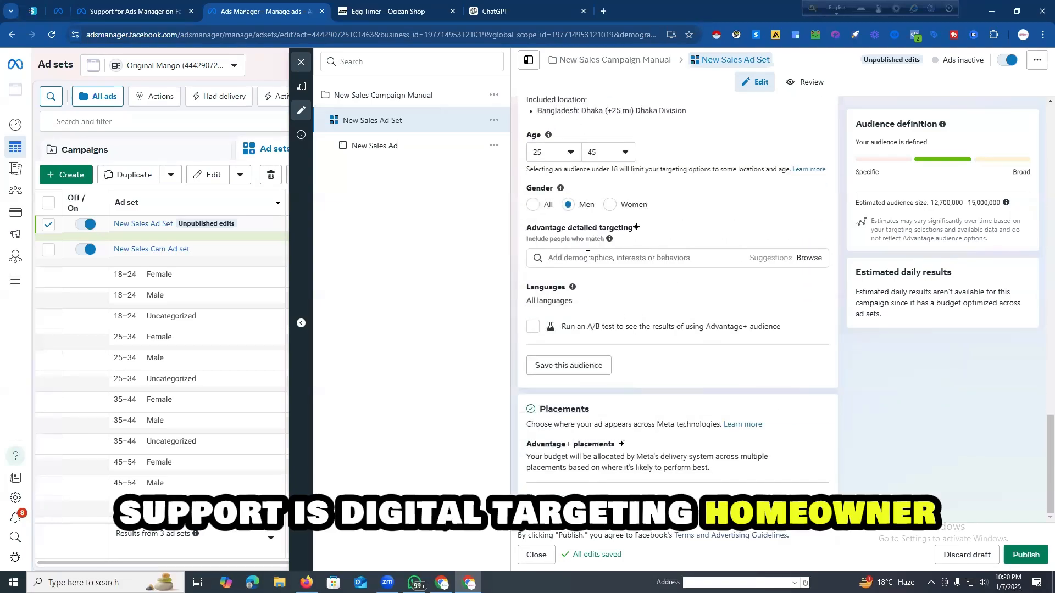
{"action": "key", "text": "super+v"}
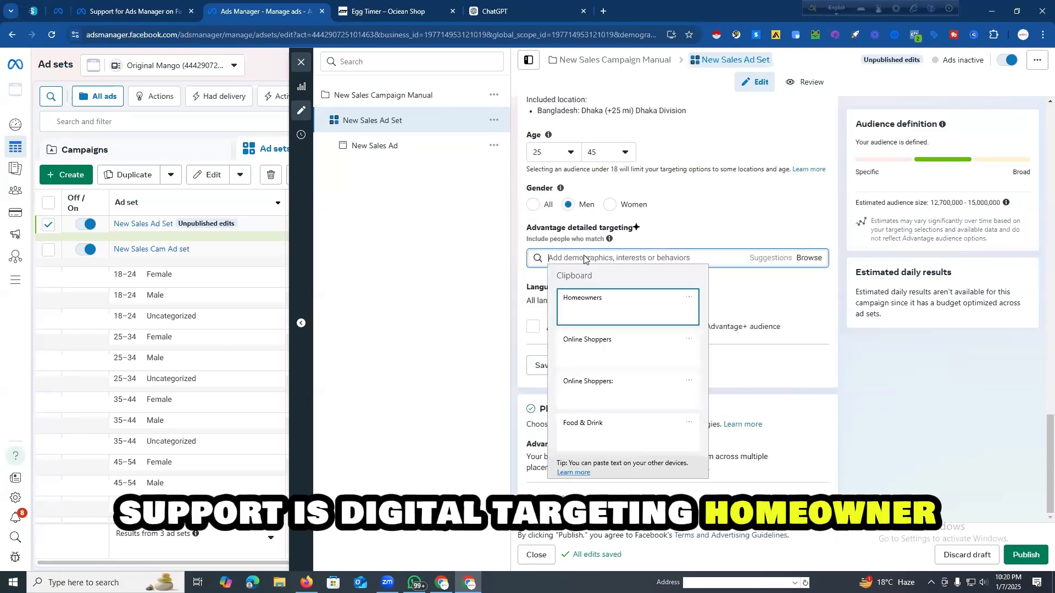
{"action": "left_click", "coordinate": [585, 299]}
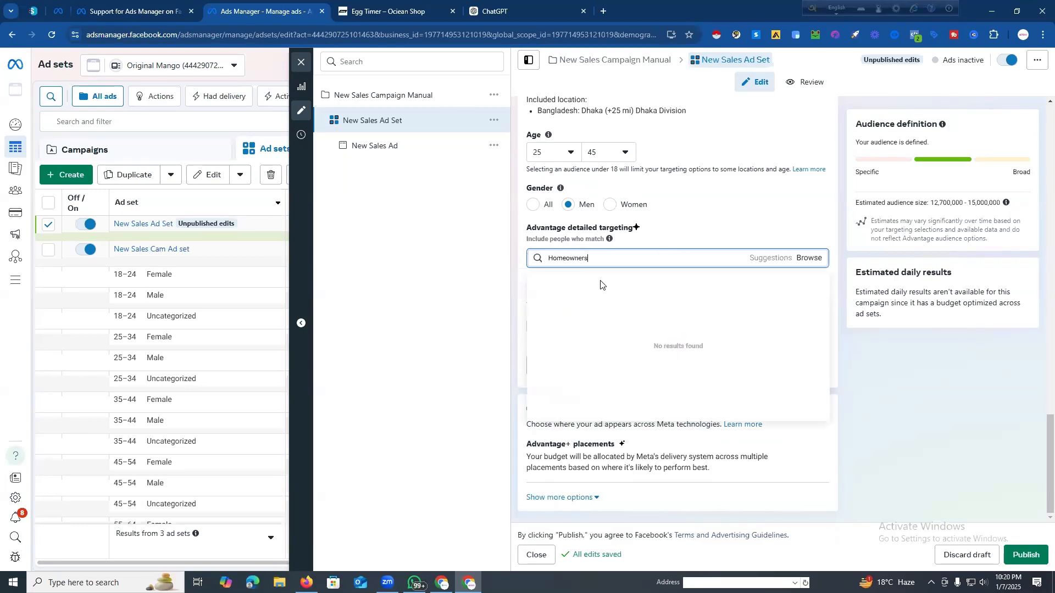
{"action": "key", "text": "ctrl+a"}
{"action": "left_click", "coordinate": [606, 257]}
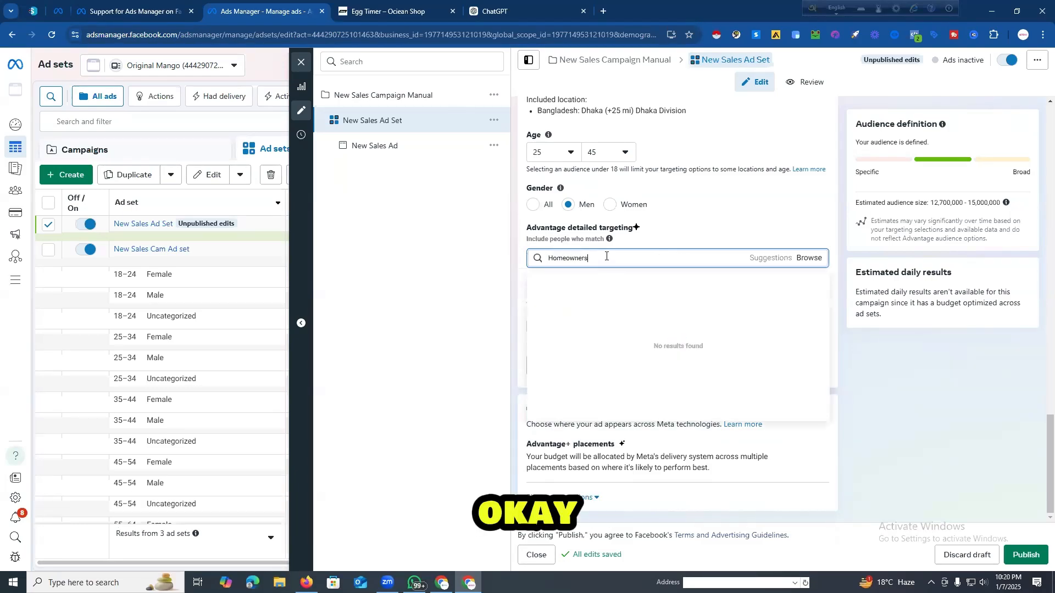
{"action": "key", "text": "ctrl+a"}
{"action": "key", "text": "BackSpace"}
Step: Search the detailed targeting for "Online Shoppers" and add the Engaged Shoppers purchase behavior
{"action": "key", "text": "super+v"}
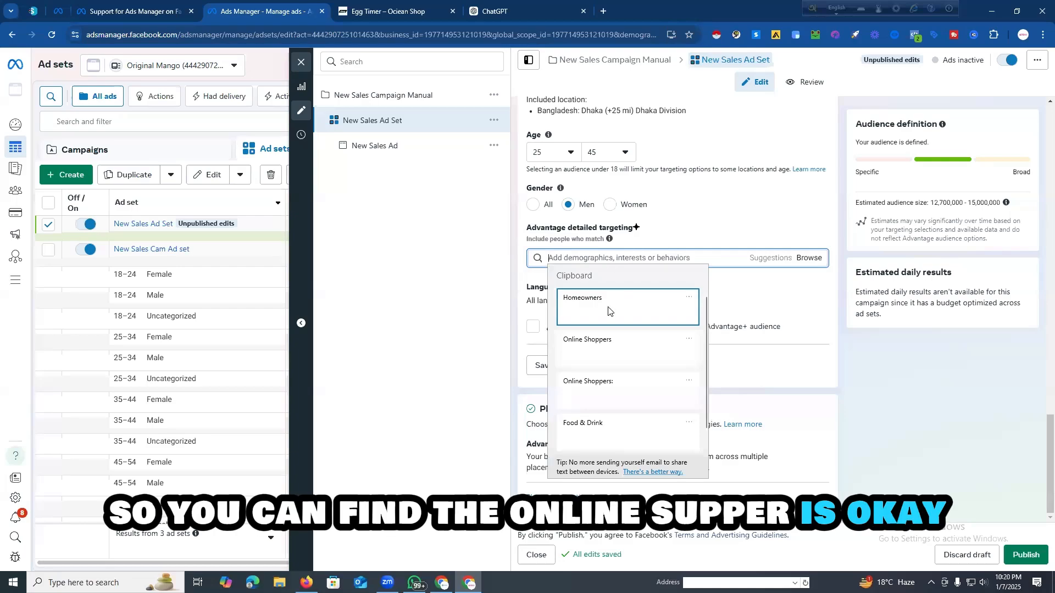
{"action": "left_click", "coordinate": [601, 350]}
{"action": "left_click", "coordinate": [588, 257]}
{"action": "key", "text": "super+v"}
{"action": "left_click", "coordinate": [598, 346]}
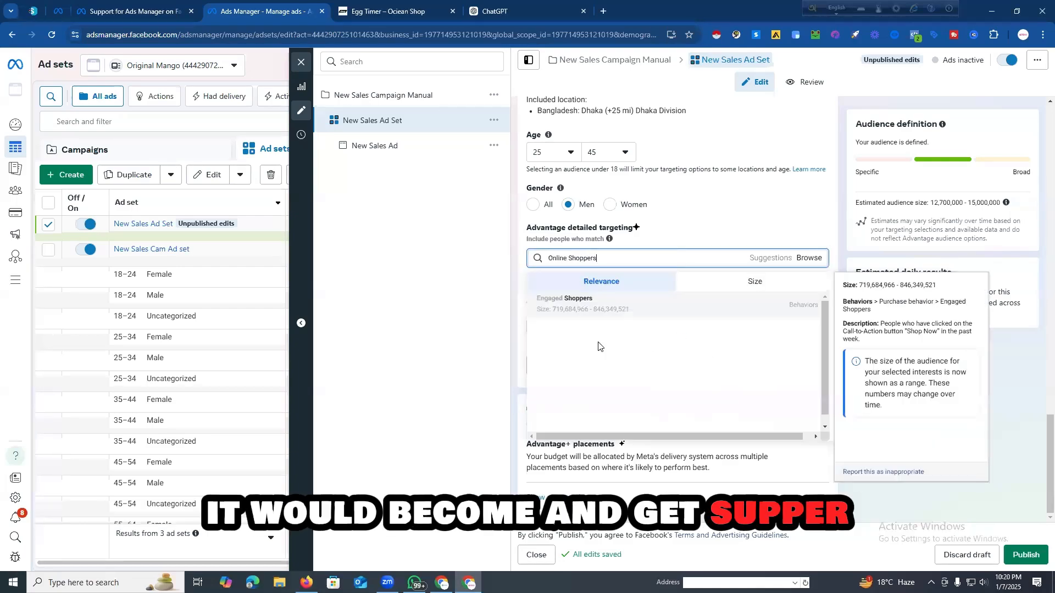
{"action": "left_click", "coordinate": [592, 307]}
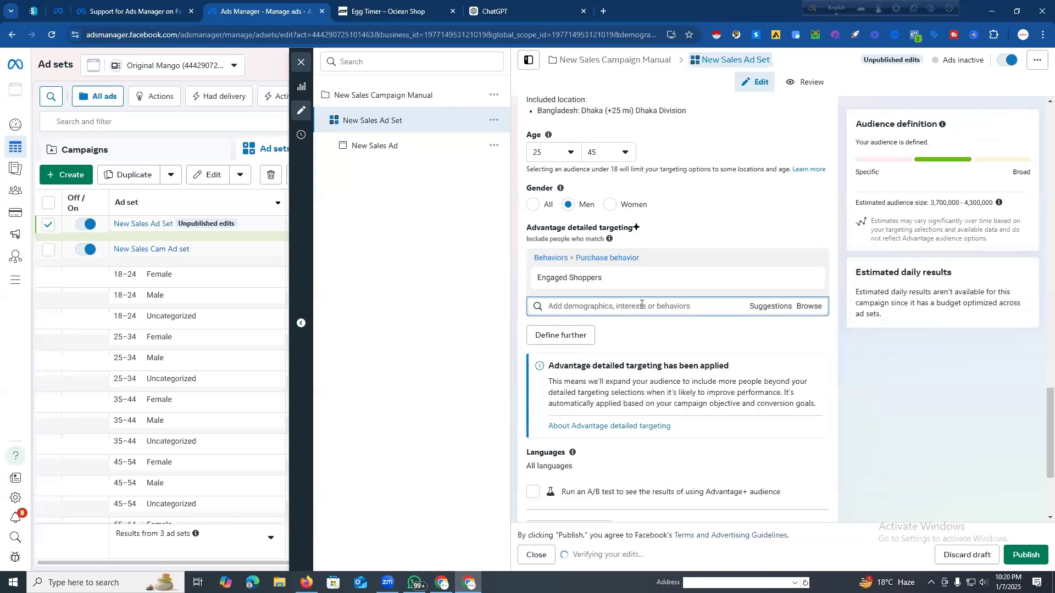
Step: Search for "Food & Drink", add the Food and drink (consumables) interest, and look through the suggested related interests
{"action": "key", "text": "super+v"}
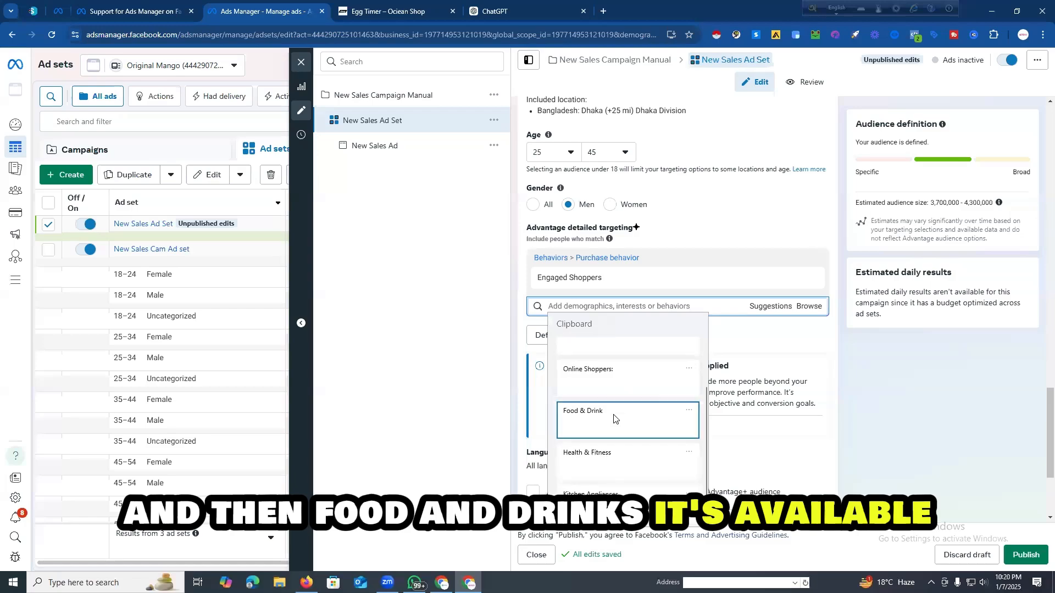
{"action": "left_click", "coordinate": [614, 419]}
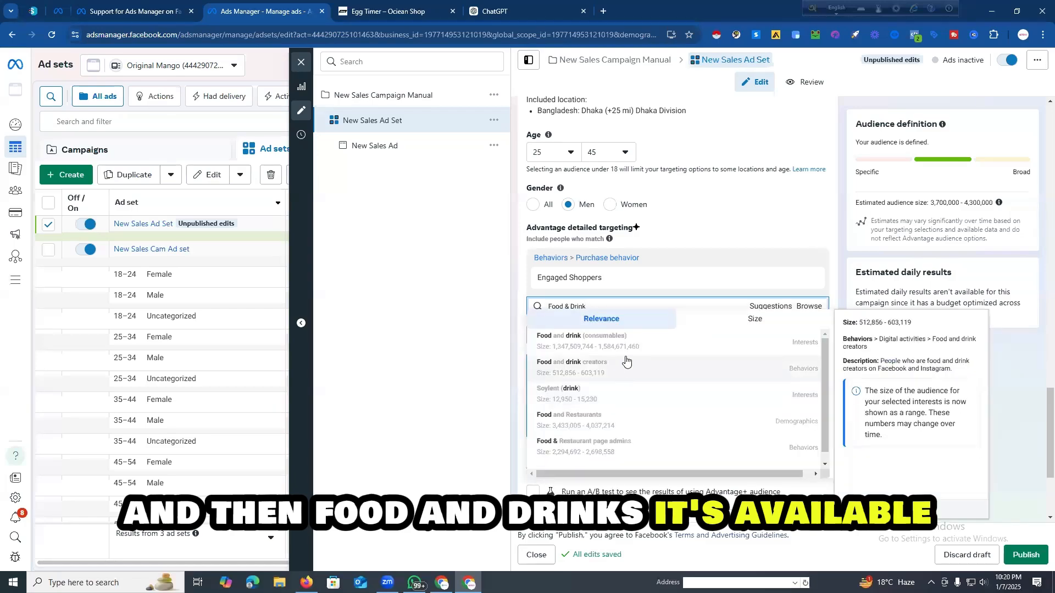
{"action": "left_click", "coordinate": [671, 344]}
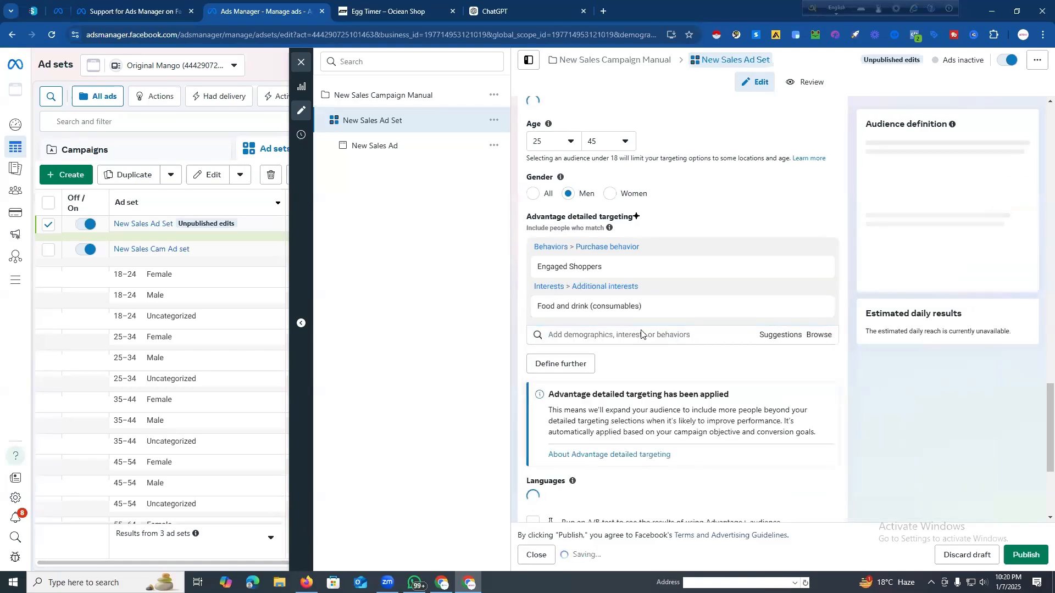
{"action": "left_click", "coordinate": [768, 347]}
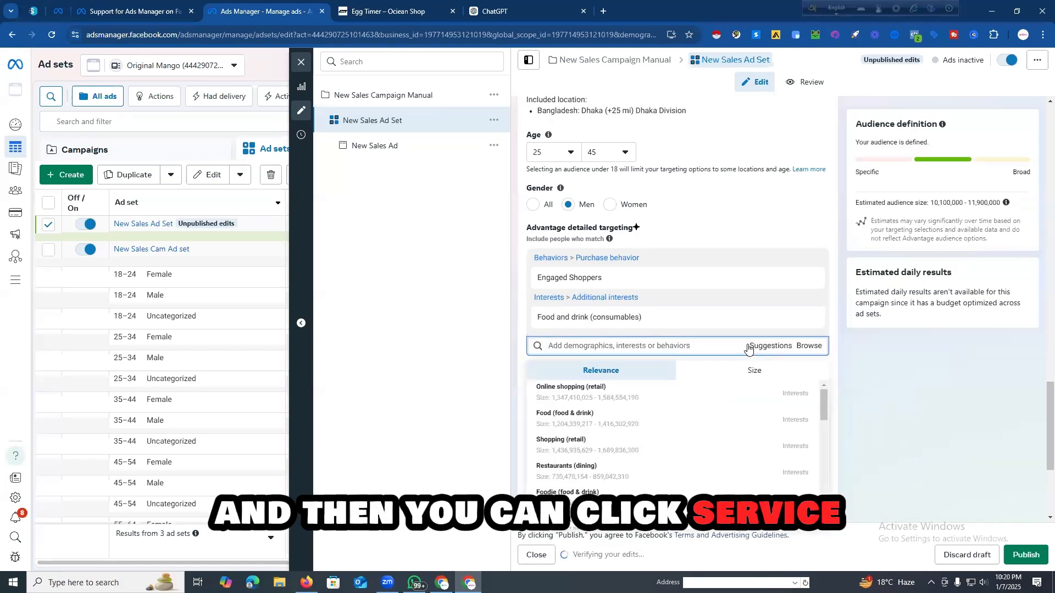
{"action": "scroll", "coordinate": [748, 344], "scroll_direction": "down", "scroll_amount": 2}
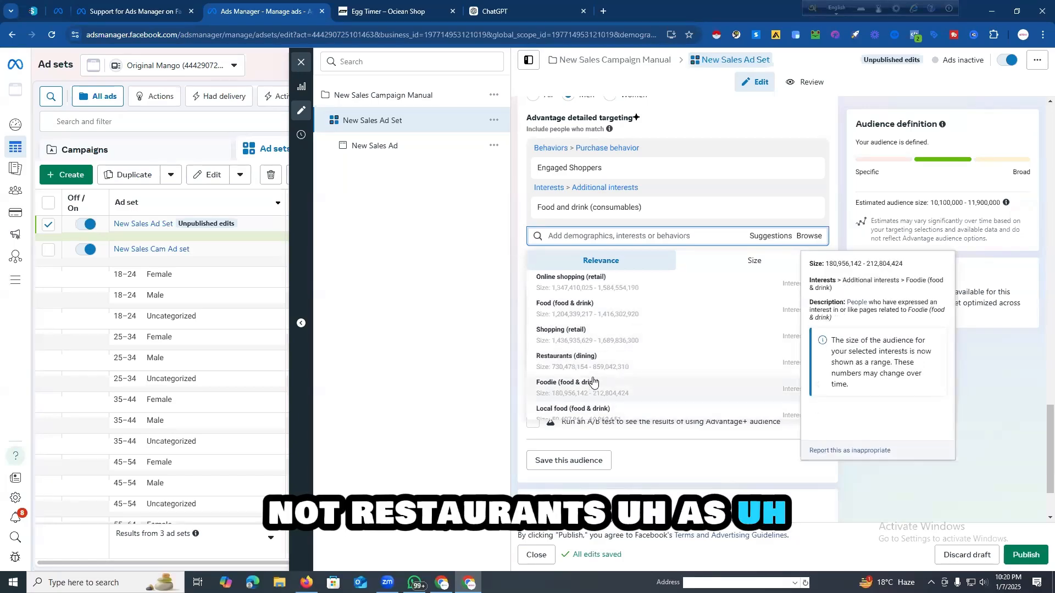
{"action": "scroll", "coordinate": [587, 362], "scroll_direction": "down", "scroll_amount": 2}
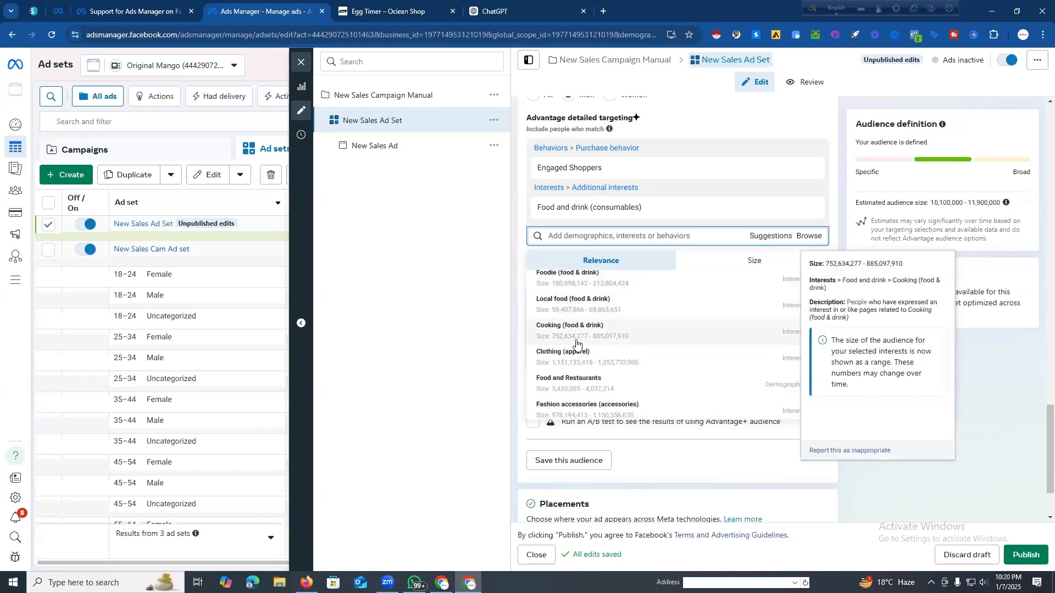
Step: Search the detailed targeting for "Health & Fitness" and add the Physical exercise (fitness) interest
{"action": "left_click", "coordinate": [581, 236]}
{"action": "key", "text": "super+v"}
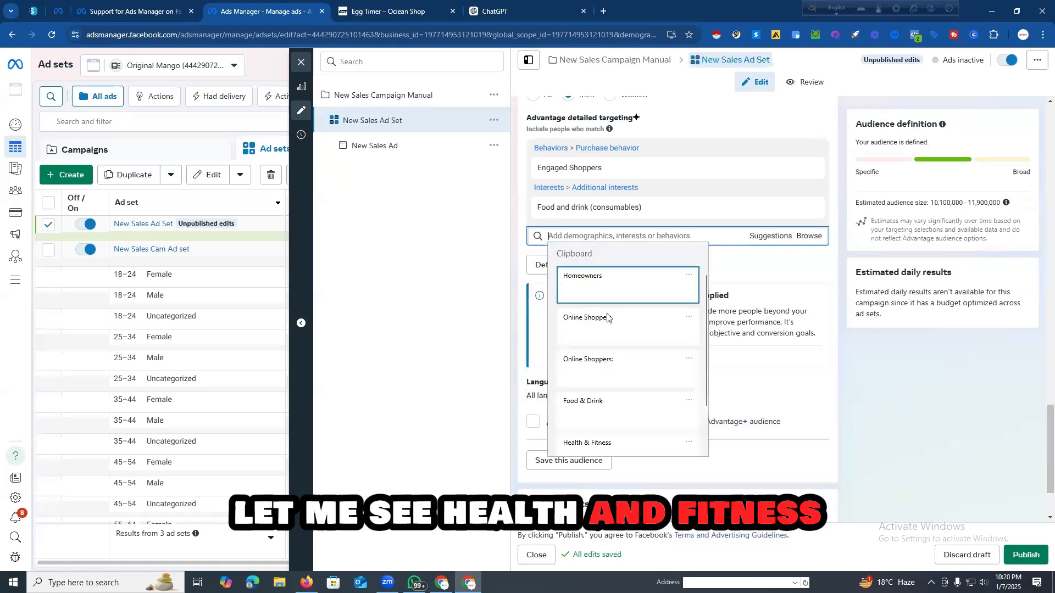
{"action": "scroll", "coordinate": [613, 330], "scroll_direction": "down", "scroll_amount": 1}
{"action": "left_click", "coordinate": [606, 389]}
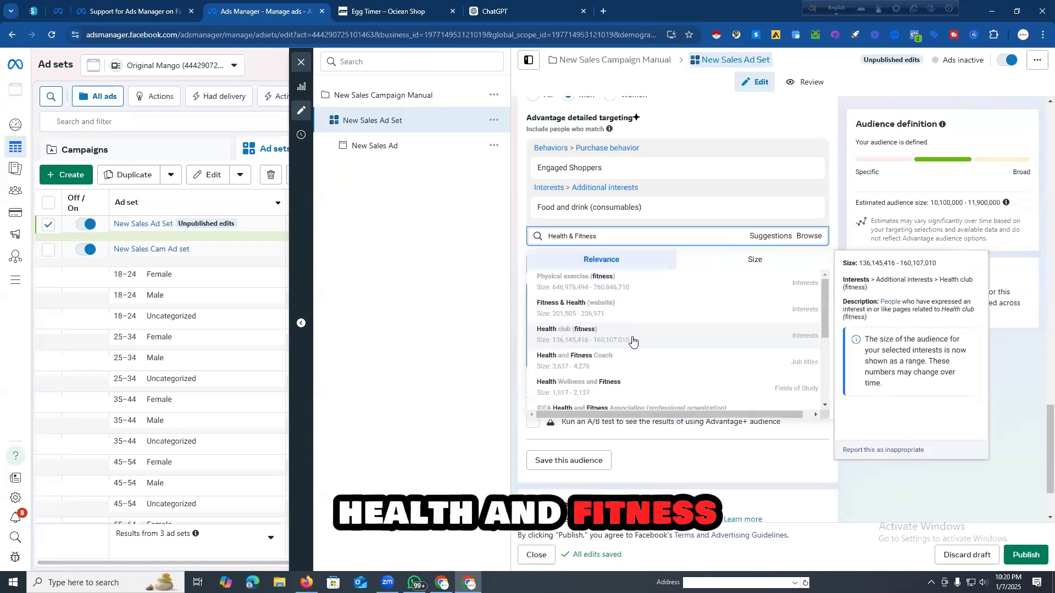
{"action": "key", "text": "Escape"}
{"action": "triple_click", "coordinate": [626, 236]}
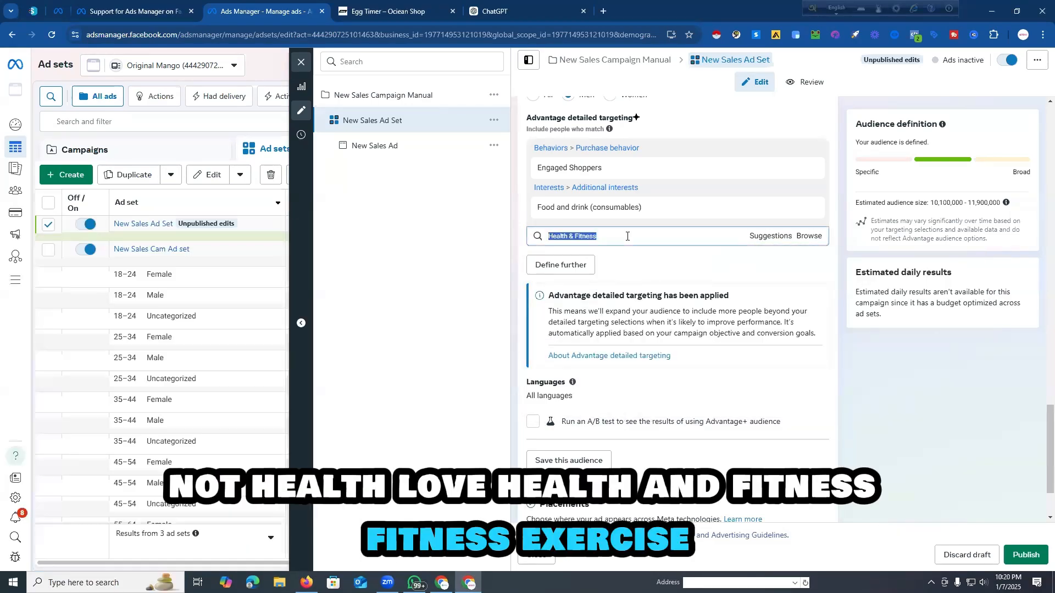
{"action": "left_click", "coordinate": [629, 236]}
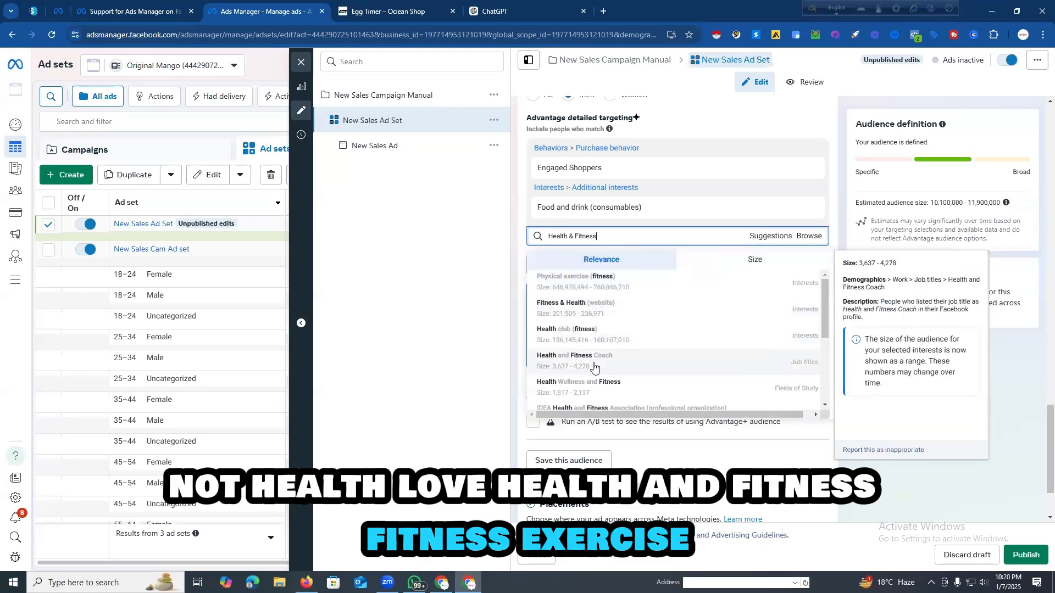
{"action": "left_click", "coordinate": [604, 282]}
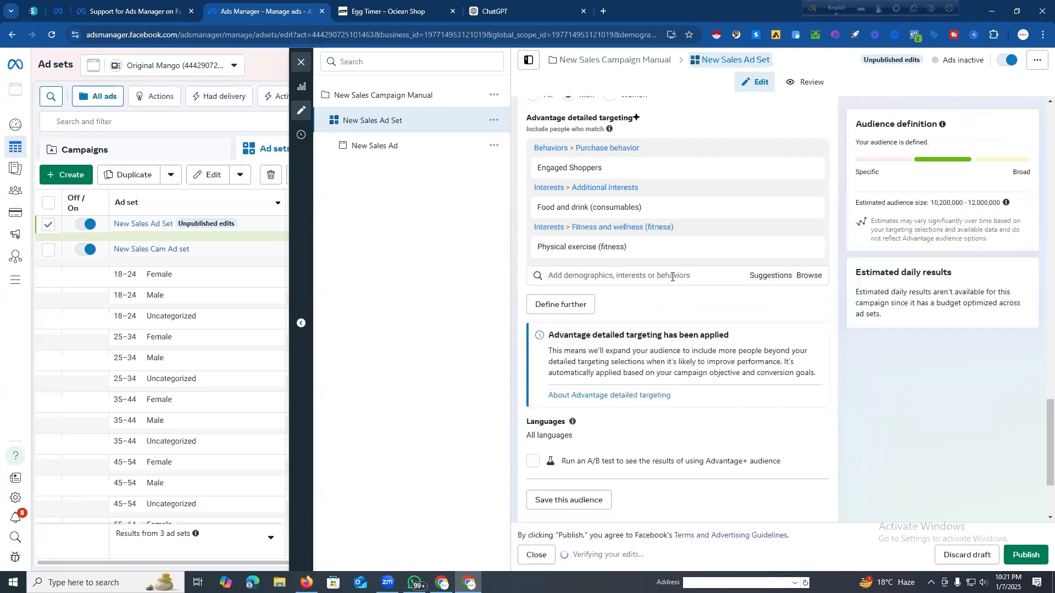
Step: Search the detailed targeting for "Kitchen Appliances", check the matching interests, and clear the search term
{"action": "left_click", "coordinate": [671, 277]}
{"action": "key", "text": "super+v"}
{"action": "scroll", "coordinate": [630, 384], "scroll_direction": "down", "scroll_amount": 1}
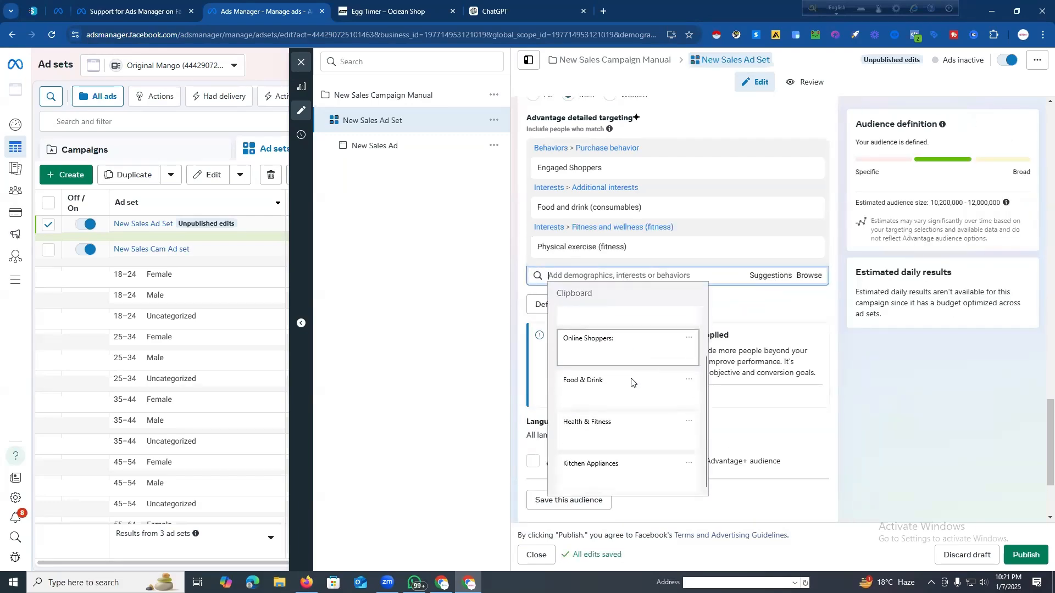
{"action": "left_click", "coordinate": [607, 465]}
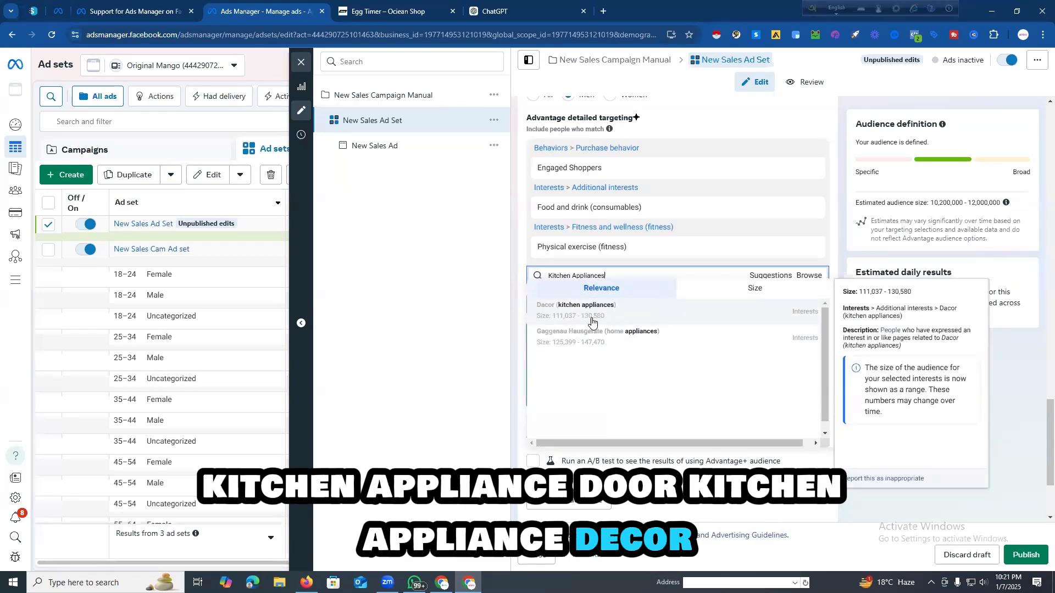
{"action": "left_click", "coordinate": [616, 276]}
{"action": "triple_click", "coordinate": [616, 276]}
{"action": "key", "text": "super+c"}
{"action": "key", "text": "BackSpace"}
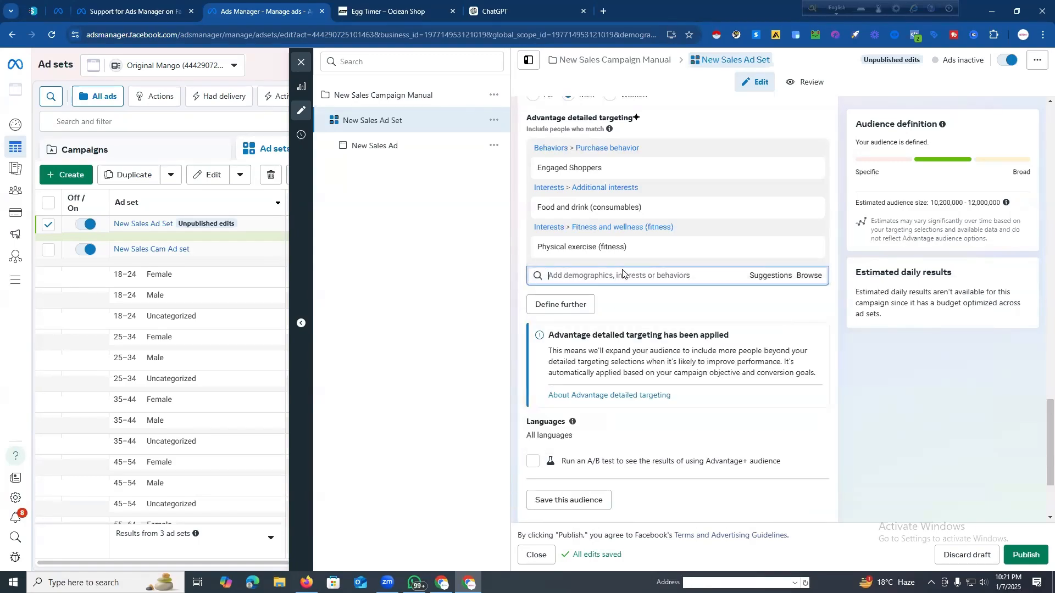
Step: Change the "Kitchen Appliances" search to "Kitchen uten" and add the Kitchen utensil (kitchen & dining) interest
{"action": "key", "text": "super+v"}
{"action": "scroll", "coordinate": [617, 310], "scroll_direction": "down", "scroll_amount": 1}
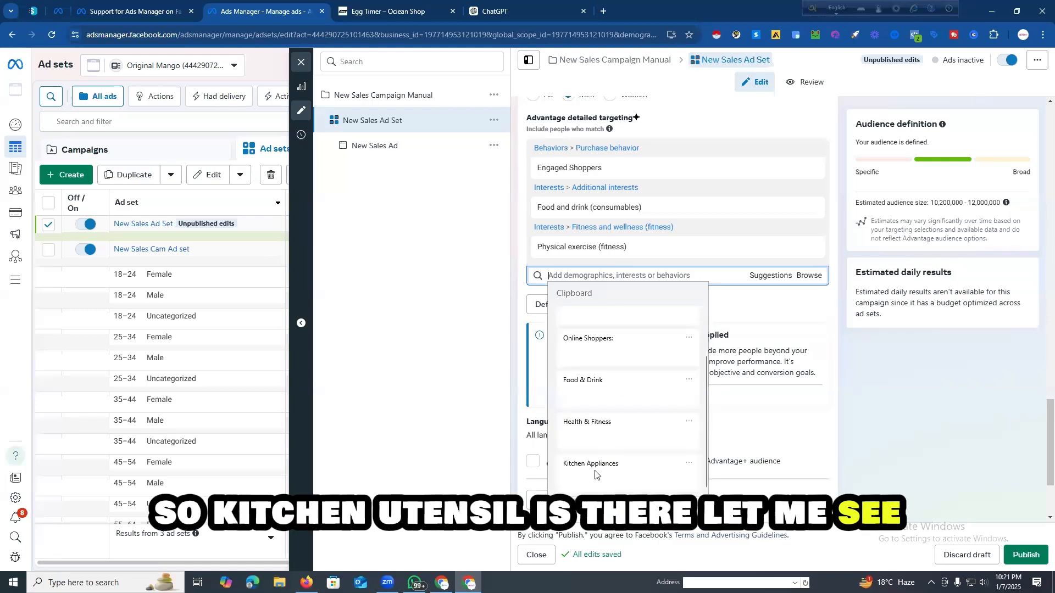
{"action": "left_click", "coordinate": [594, 465]}
{"action": "triple_click", "coordinate": [588, 276]}
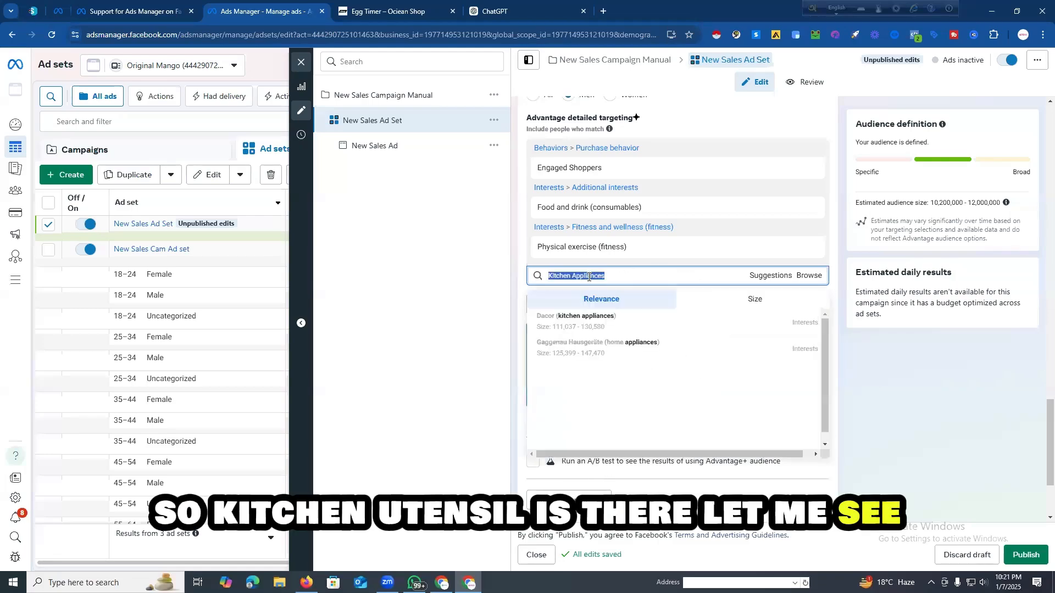
{"action": "left_click", "coordinate": [609, 275]}
{"action": "type", "text": "ute"}
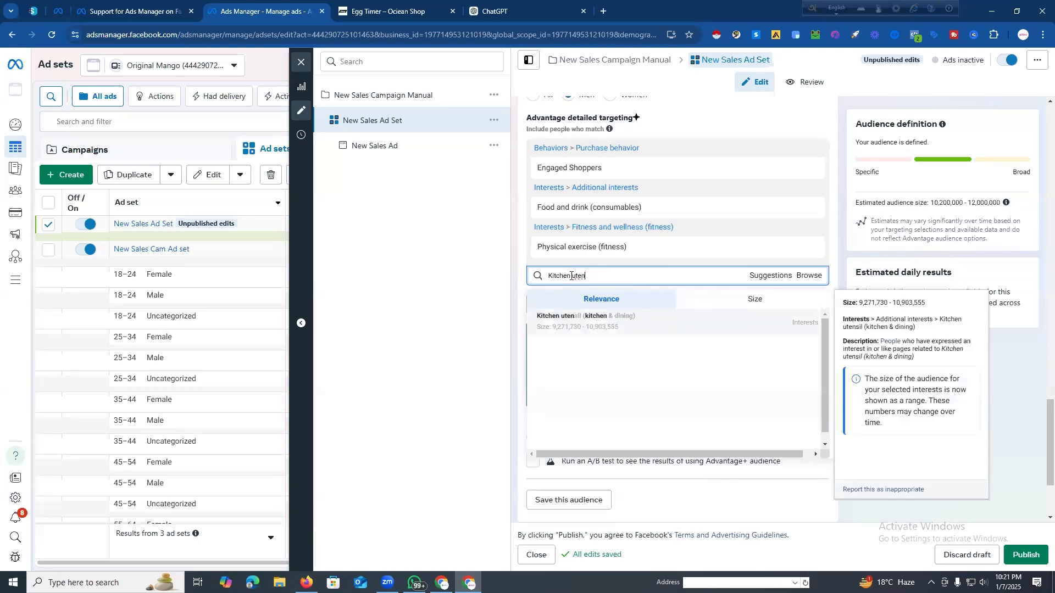
{"action": "left_click", "coordinate": [598, 324]}
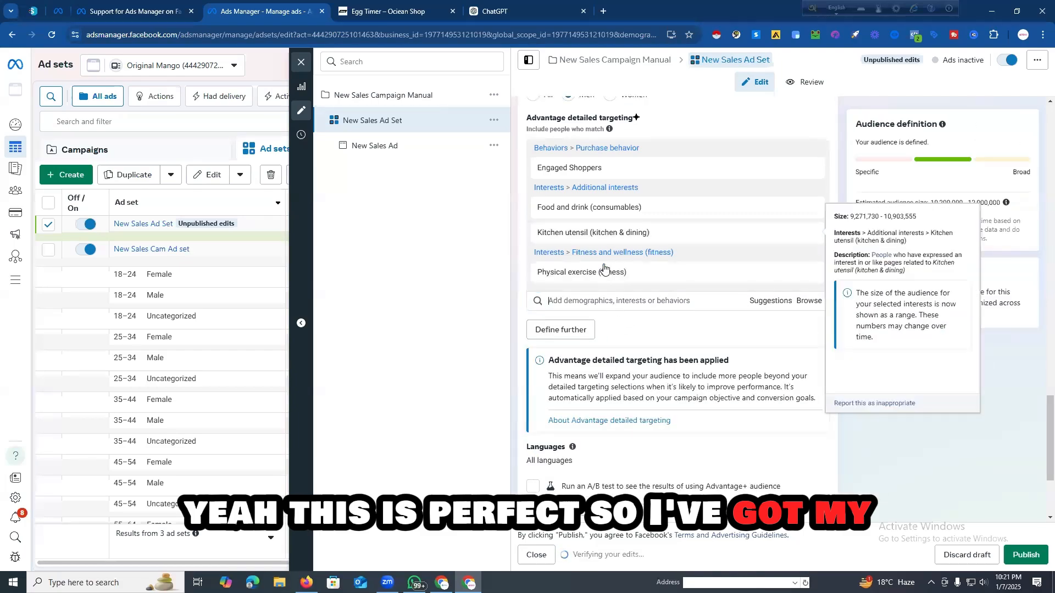
Step: Switch the ad set to manual placements, exclude the Instagram platform, and check the remaining selected placements
{"action": "scroll", "coordinate": [605, 272], "scroll_direction": "up", "scroll_amount": 2}
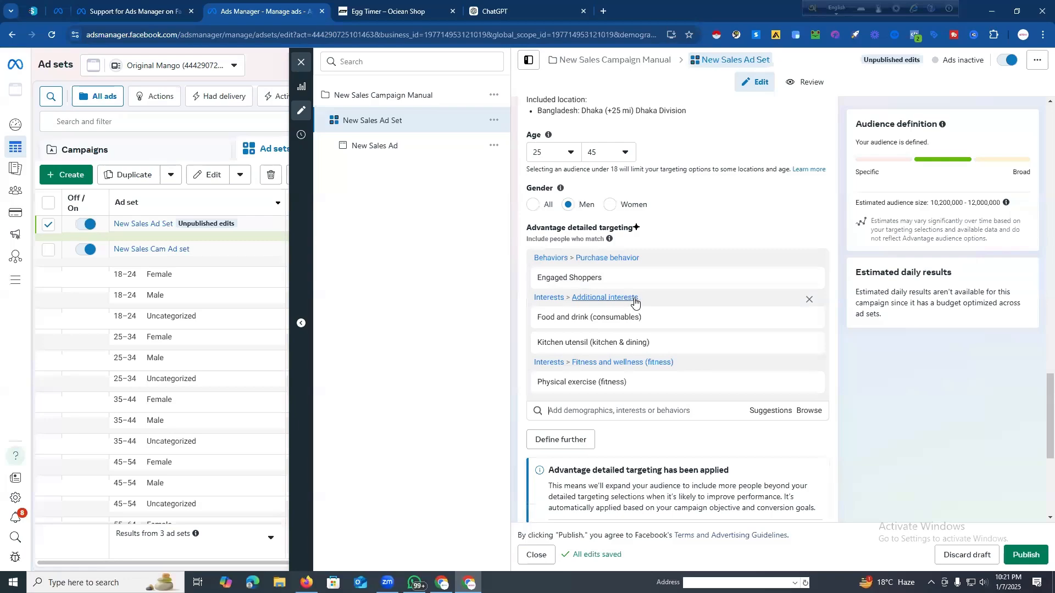
{"action": "mouse_move", "coordinate": [639, 323]}
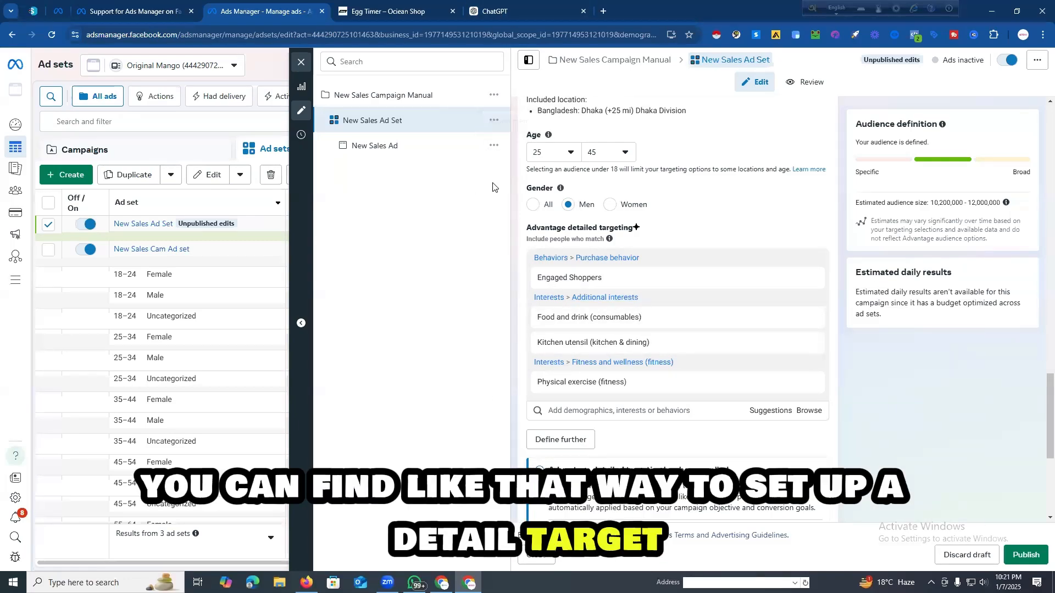
{"action": "scroll", "coordinate": [649, 217], "scroll_direction": "down", "scroll_amount": 5}
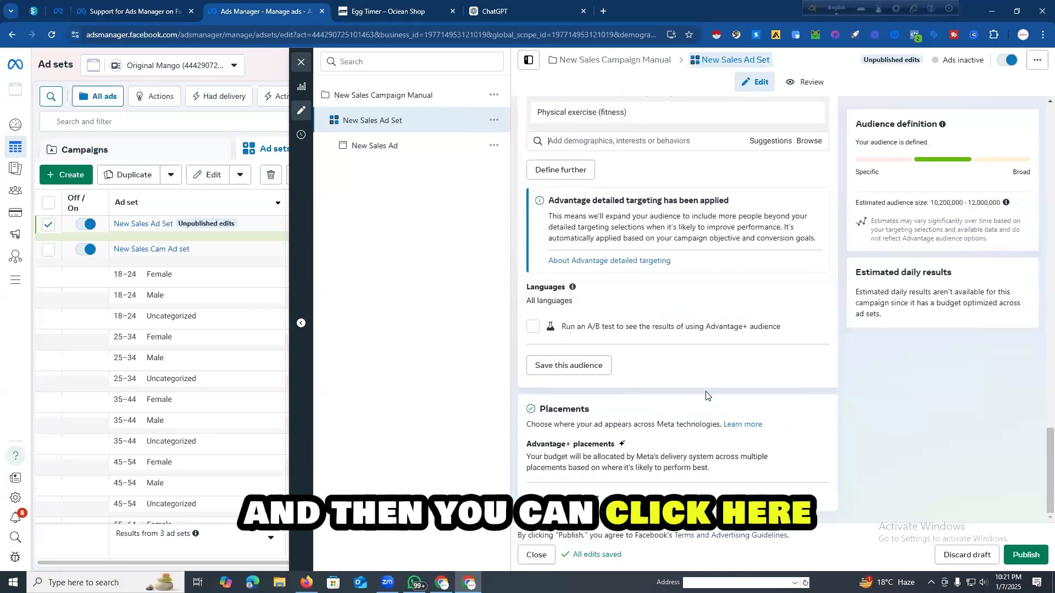
{"action": "left_click", "coordinate": [812, 443]}
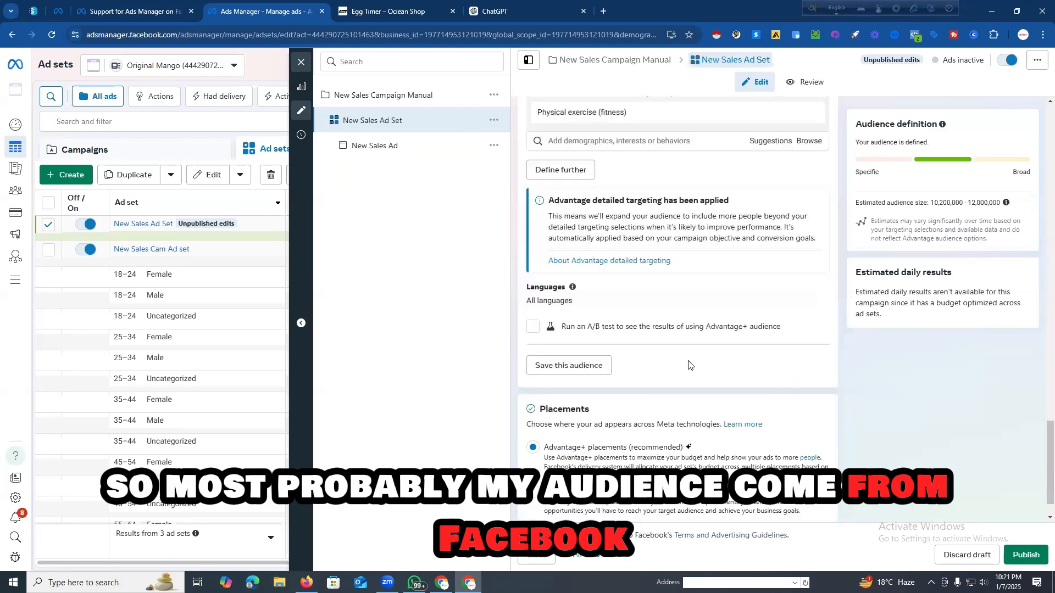
{"action": "scroll", "coordinate": [640, 414], "scroll_direction": "down", "scroll_amount": 5}
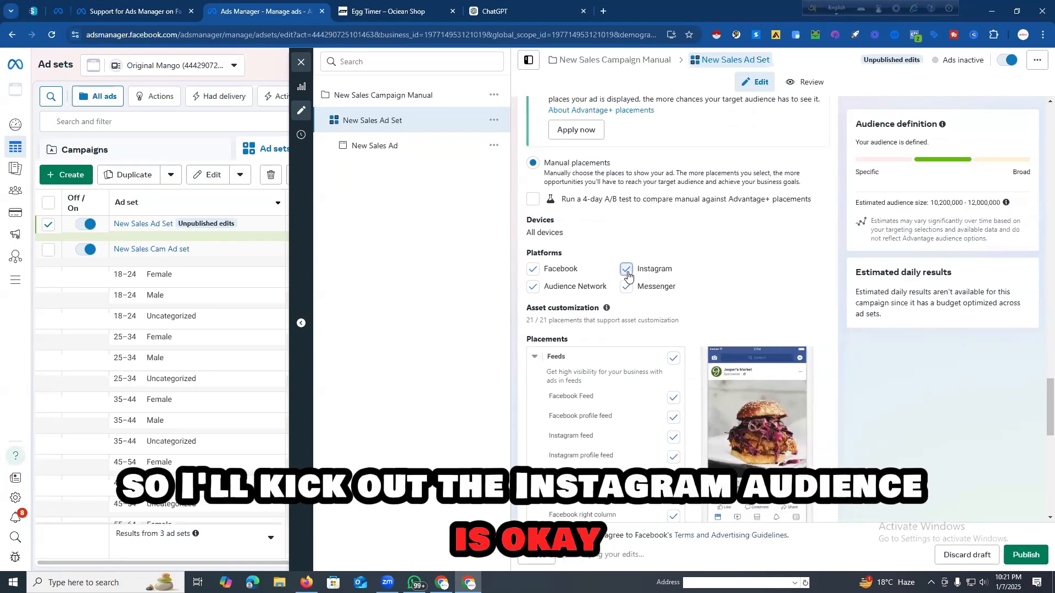
{"action": "left_click", "coordinate": [626, 270]}
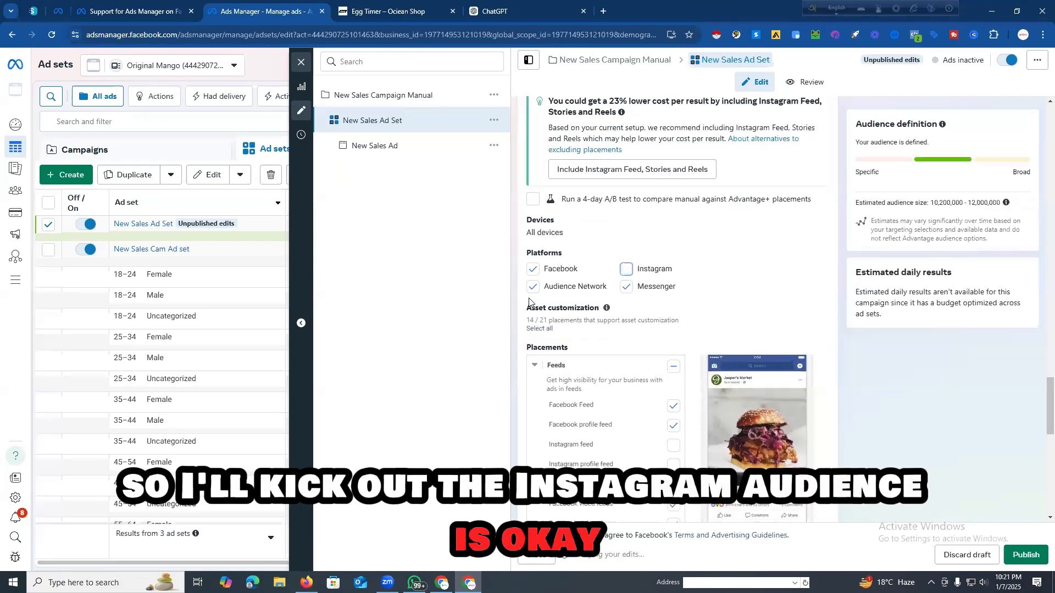
{"action": "scroll", "coordinate": [743, 320], "scroll_direction": "down", "scroll_amount": 7}
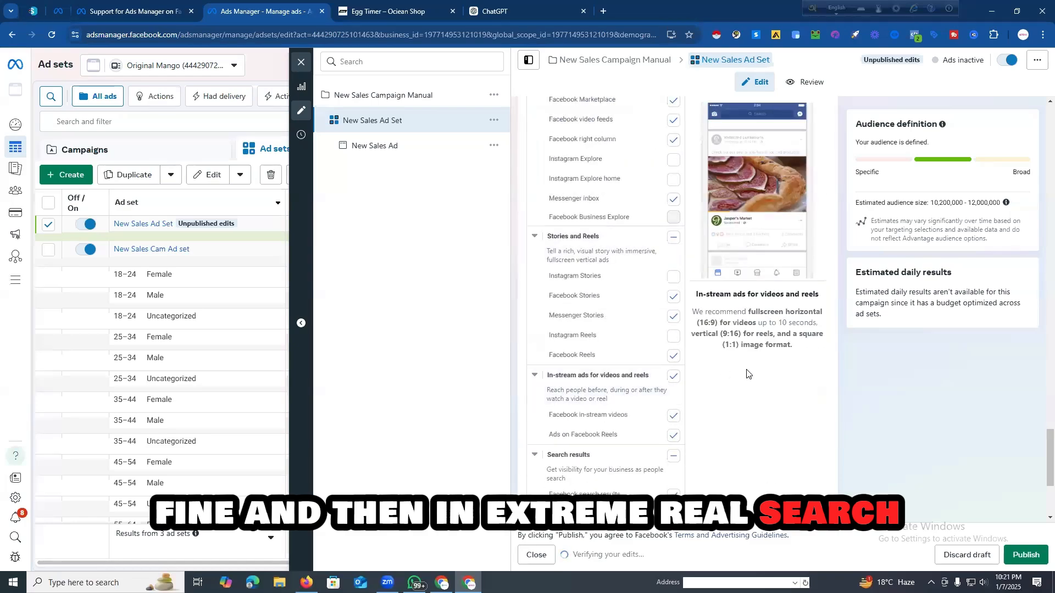
{"action": "scroll", "coordinate": [569, 378], "scroll_direction": "down", "scroll_amount": 3}
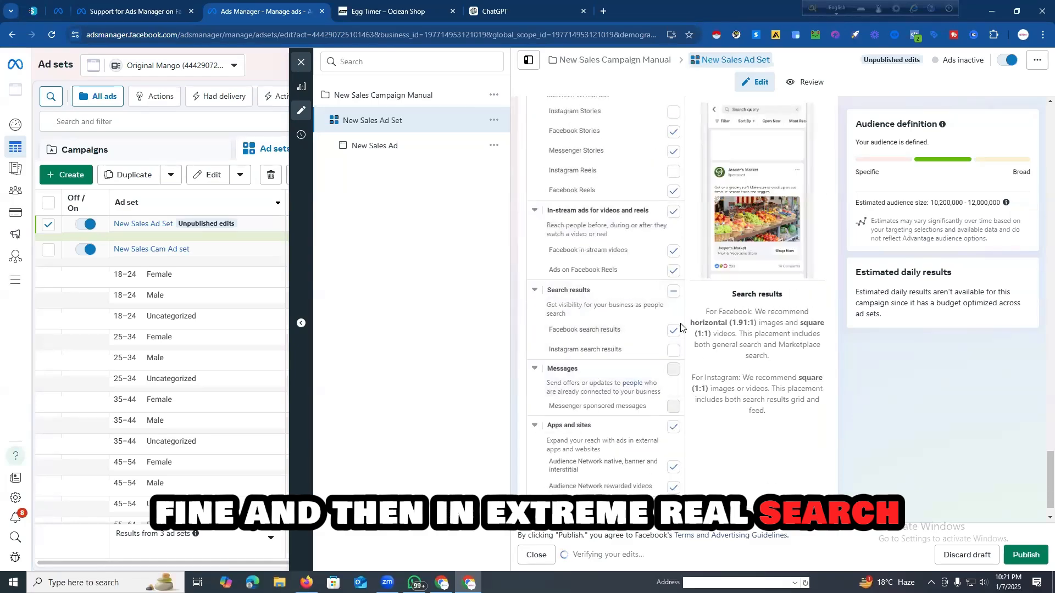
Step: Exclude the Facebook search results placement and all Apps and sites placements from the ad set
{"action": "left_click", "coordinate": [662, 333]}
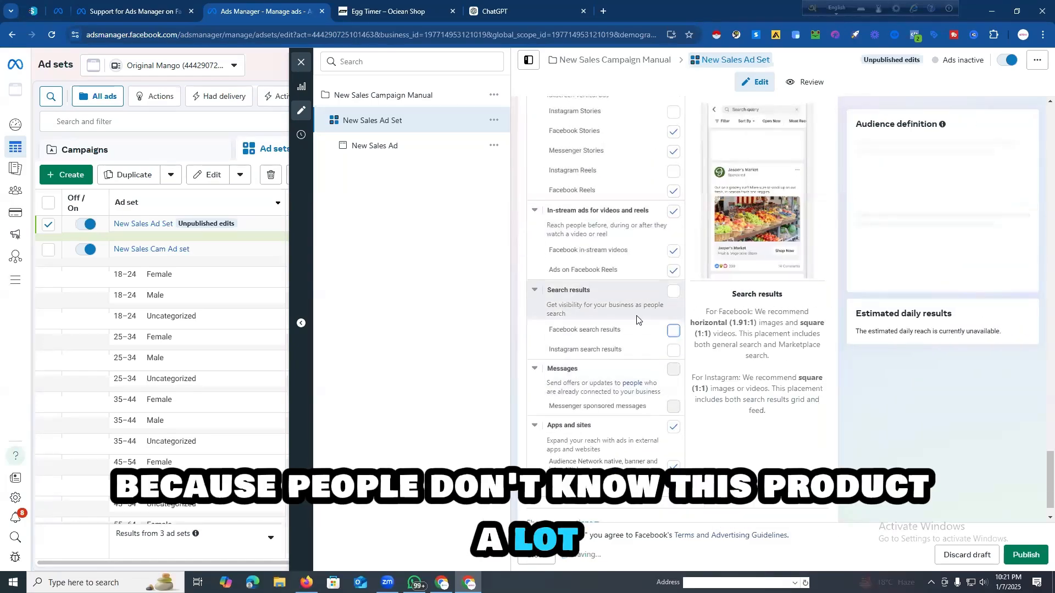
{"action": "scroll", "coordinate": [593, 358], "scroll_direction": "down", "scroll_amount": 1}
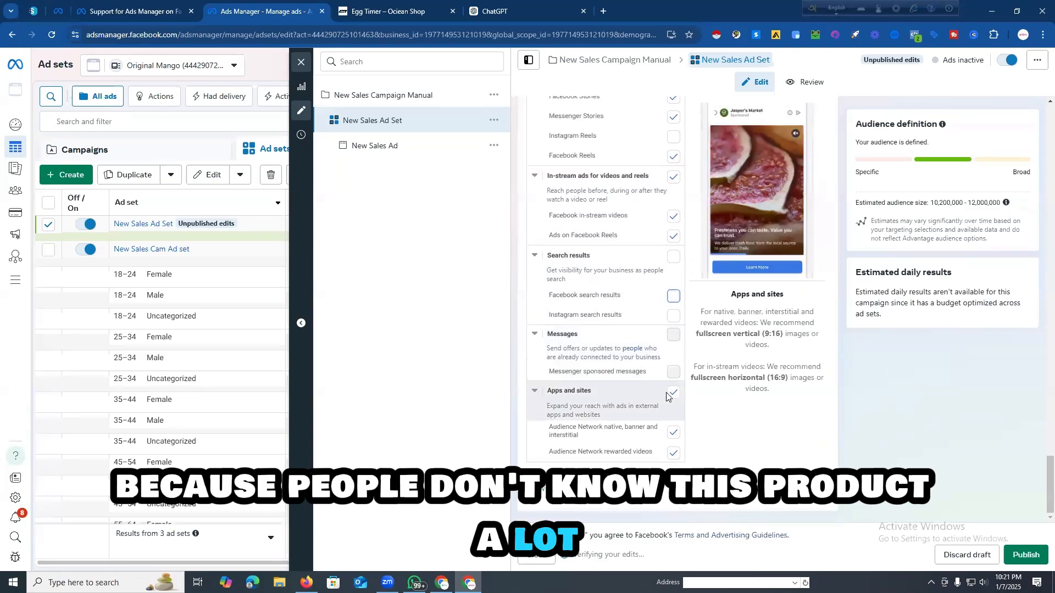
{"action": "left_click", "coordinate": [672, 393]}
Step: Review the ad set's placement selections across feeds, stories and reels, in-stream ads, search results, messages, and apps and sites
{"action": "scroll", "coordinate": [587, 363], "scroll_direction": "up", "scroll_amount": 2}
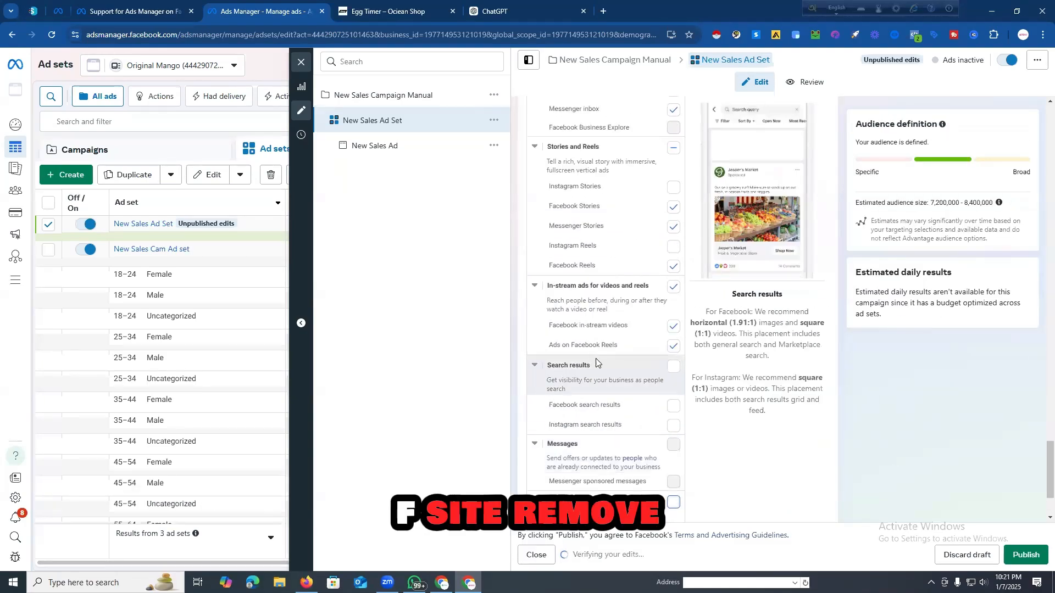
{"action": "scroll", "coordinate": [605, 330], "scroll_direction": "up", "scroll_amount": 8}
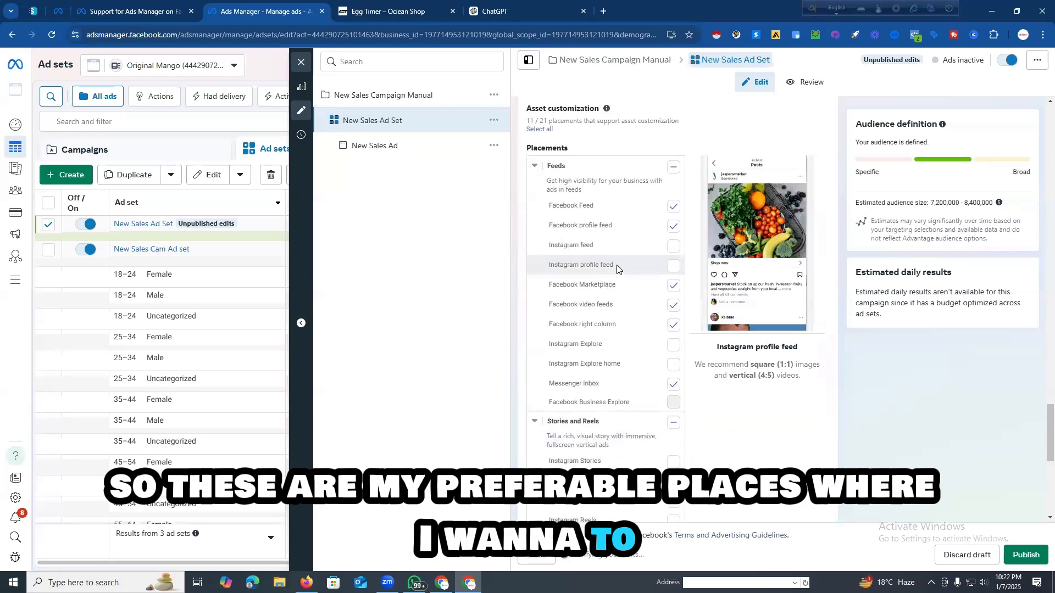
{"action": "scroll", "coordinate": [616, 269], "scroll_direction": "down", "scroll_amount": 10}
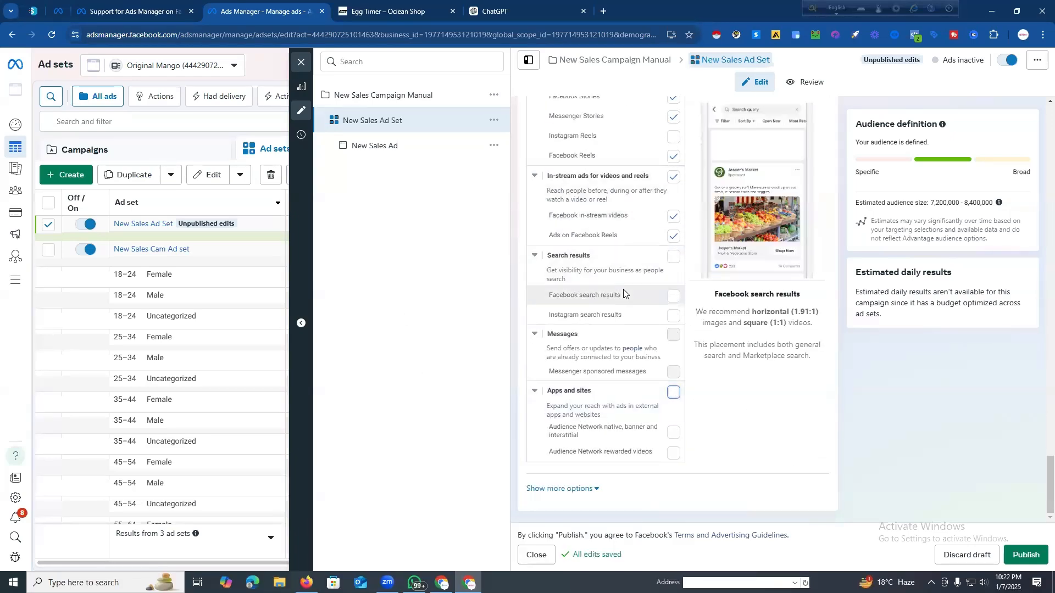
{"action": "scroll", "coordinate": [623, 295], "scroll_direction": "up", "scroll_amount": 4}
{"action": "scroll", "coordinate": [623, 295], "scroll_direction": "up", "scroll_amount": 3}
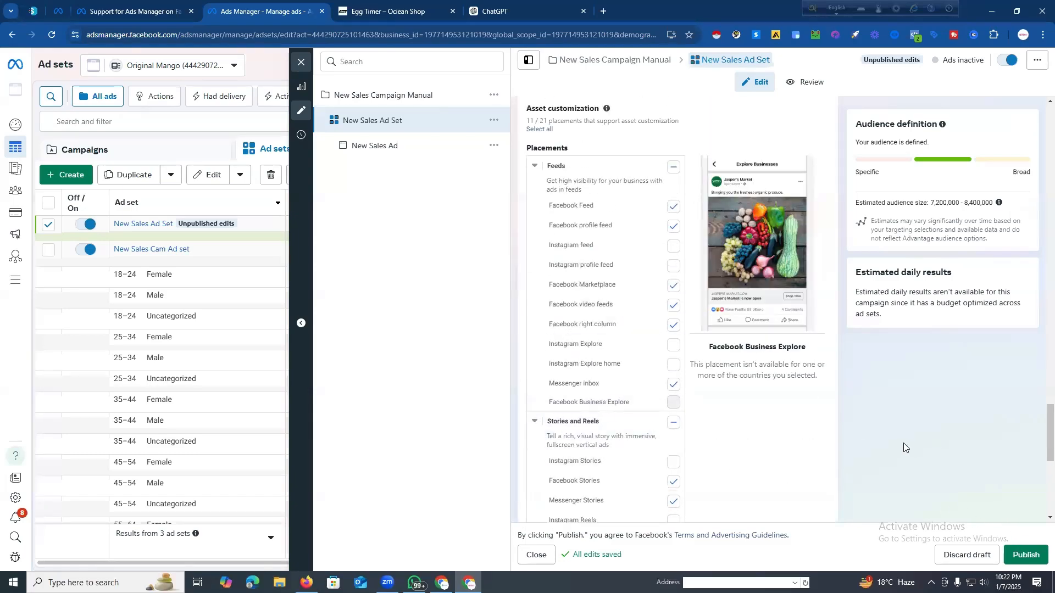
{"action": "scroll", "coordinate": [718, 466], "scroll_direction": "down", "scroll_amount": 7}
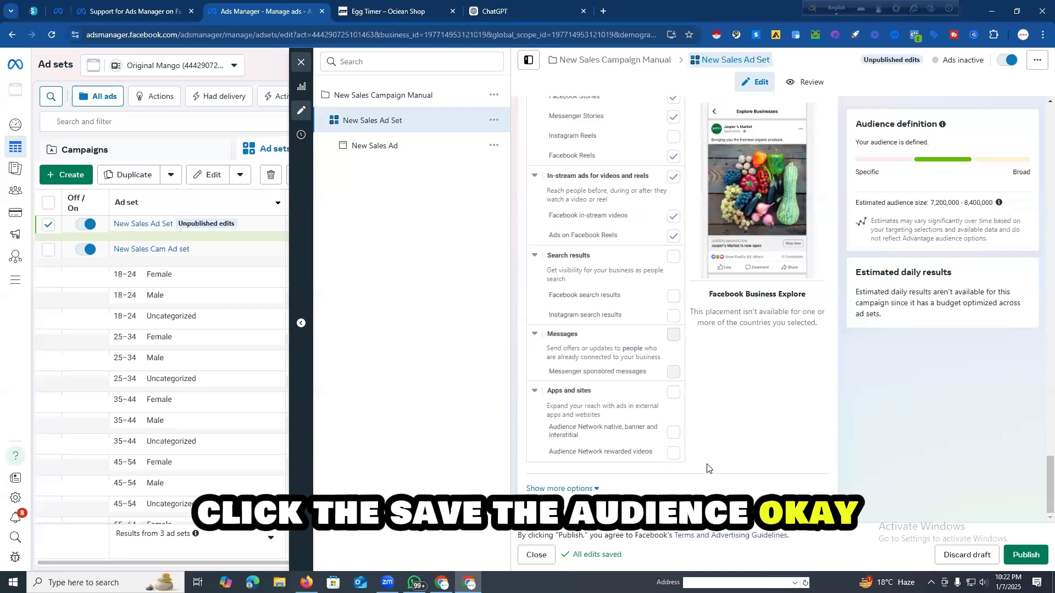
{"action": "scroll", "coordinate": [787, 353], "scroll_direction": "up", "scroll_amount": 10}
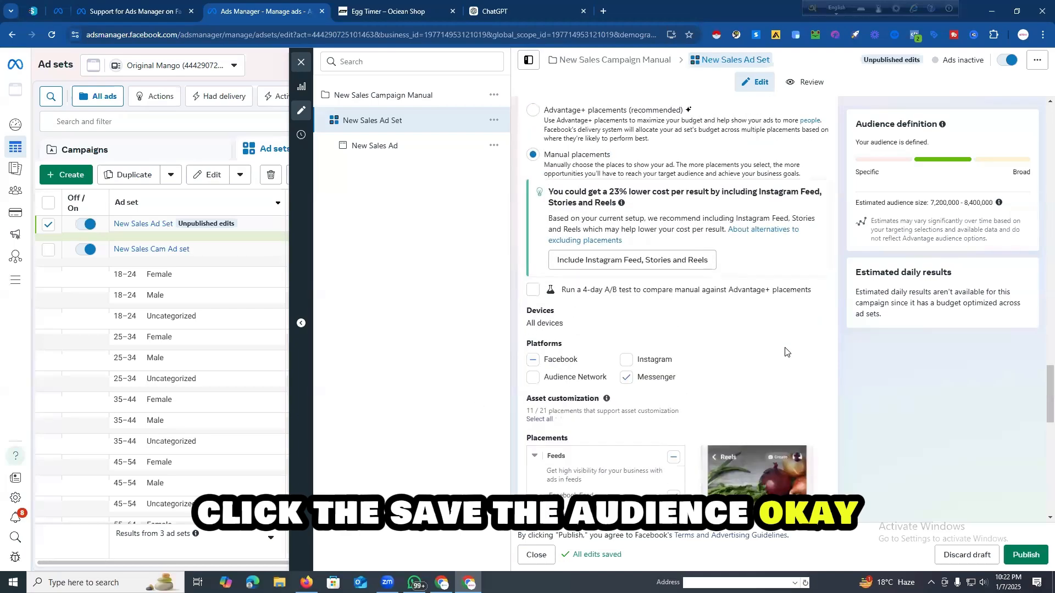
{"action": "scroll", "coordinate": [747, 439], "scroll_direction": "down", "scroll_amount": 3}
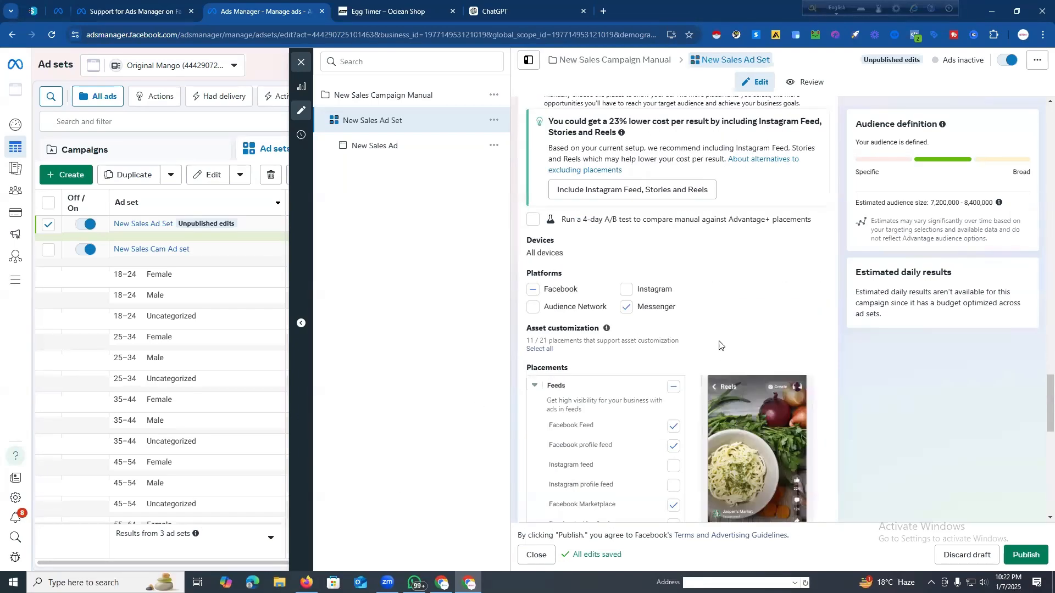
{"action": "scroll", "coordinate": [708, 288], "scroll_direction": "down", "scroll_amount": 10}
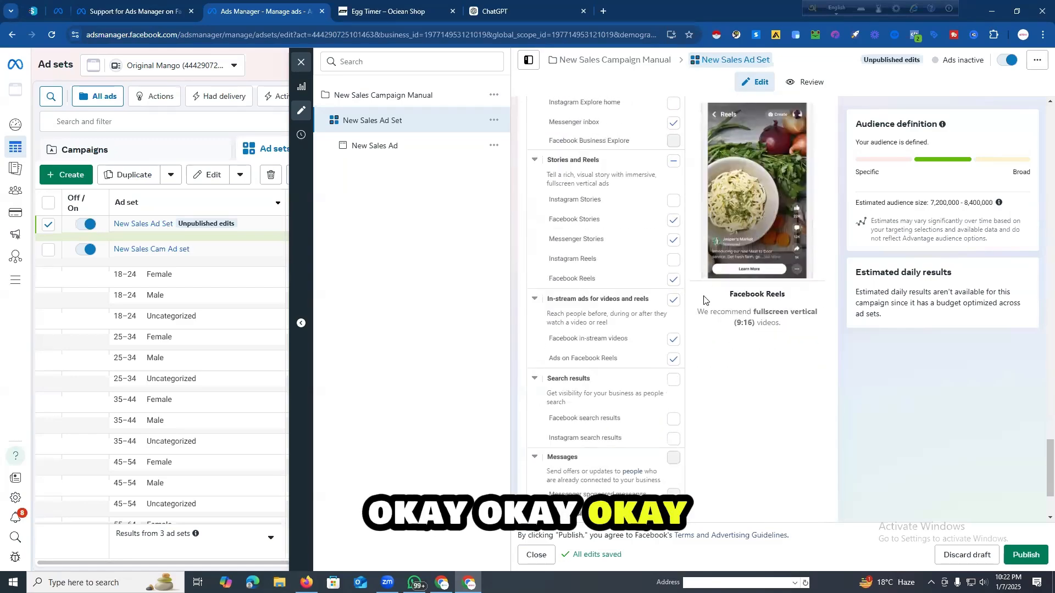
Step: Save the ad set's audience as a new saved audience named "Egg Tracker"
{"action": "scroll", "coordinate": [793, 389], "scroll_direction": "up", "scroll_amount": 12}
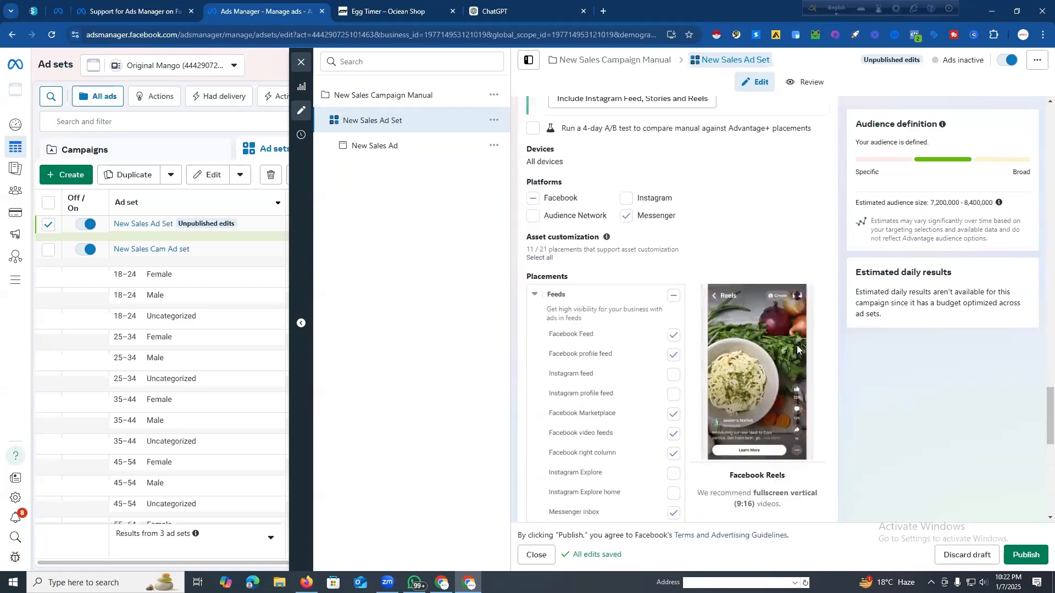
{"action": "left_click", "coordinate": [576, 295]}
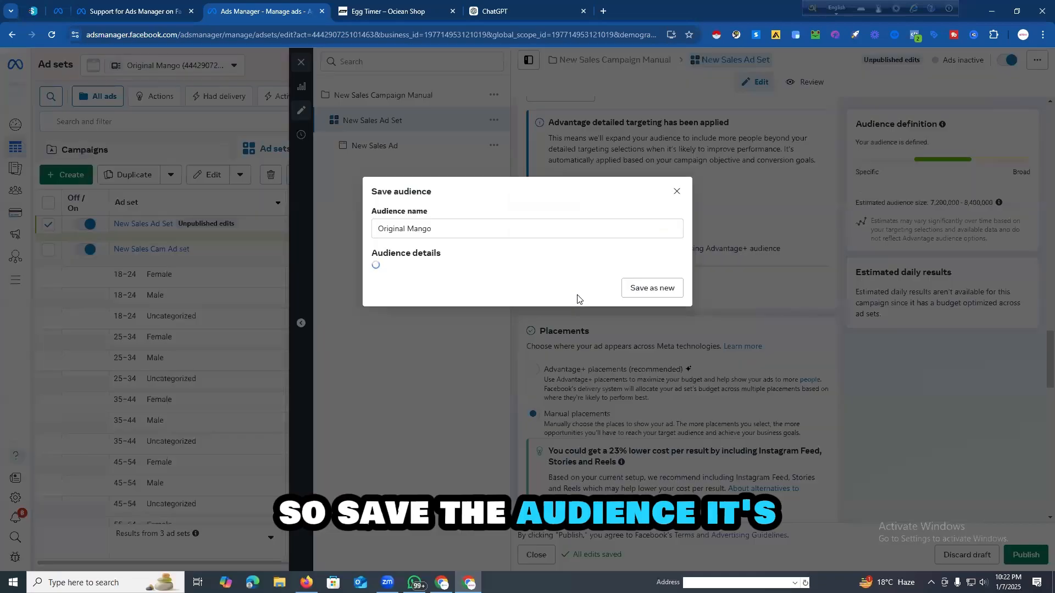
{"action": "left_click", "coordinate": [477, 175]}
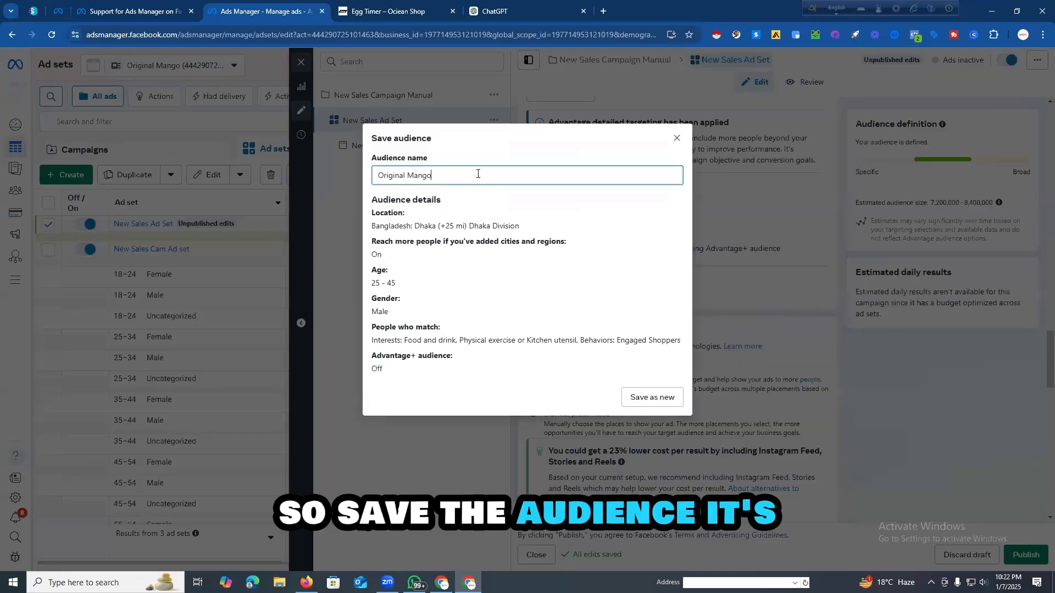
{"action": "key", "text": "ctrl+a"}
{"action": "type", "text": "E"}
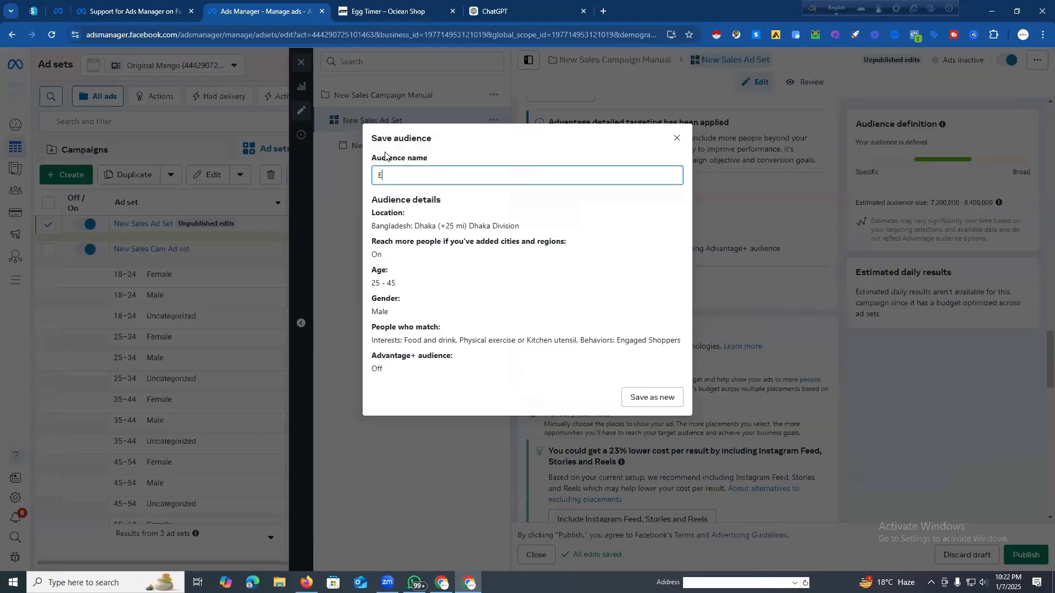
{"action": "type", "text": "gg Tracker"}
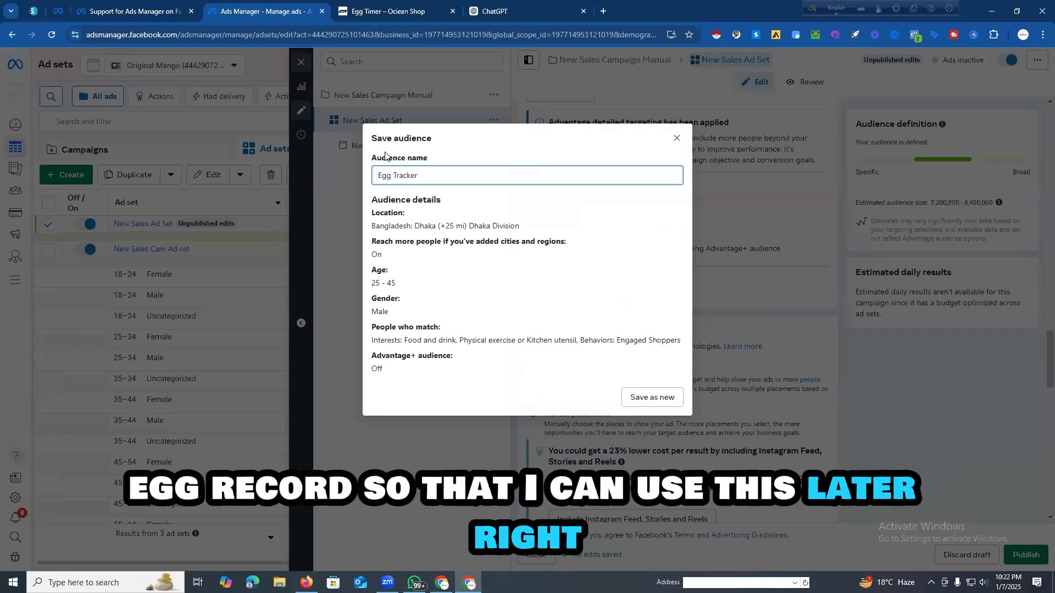
{"action": "left_click", "coordinate": [633, 396]}
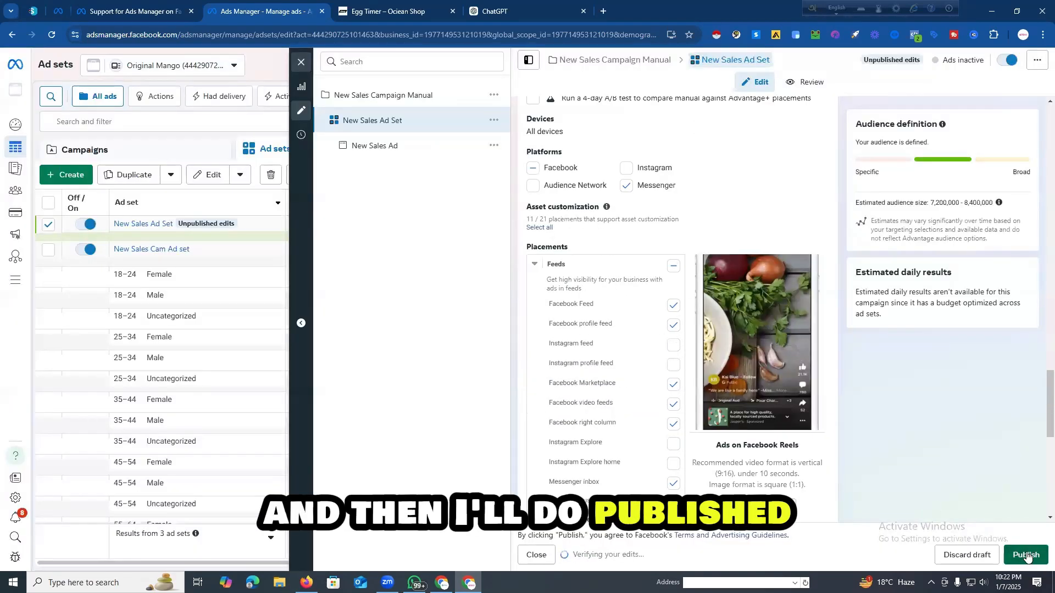
Step: Publish the edited New Sales Ad Set and close its editor
{"action": "left_click", "coordinate": [1026, 555]}
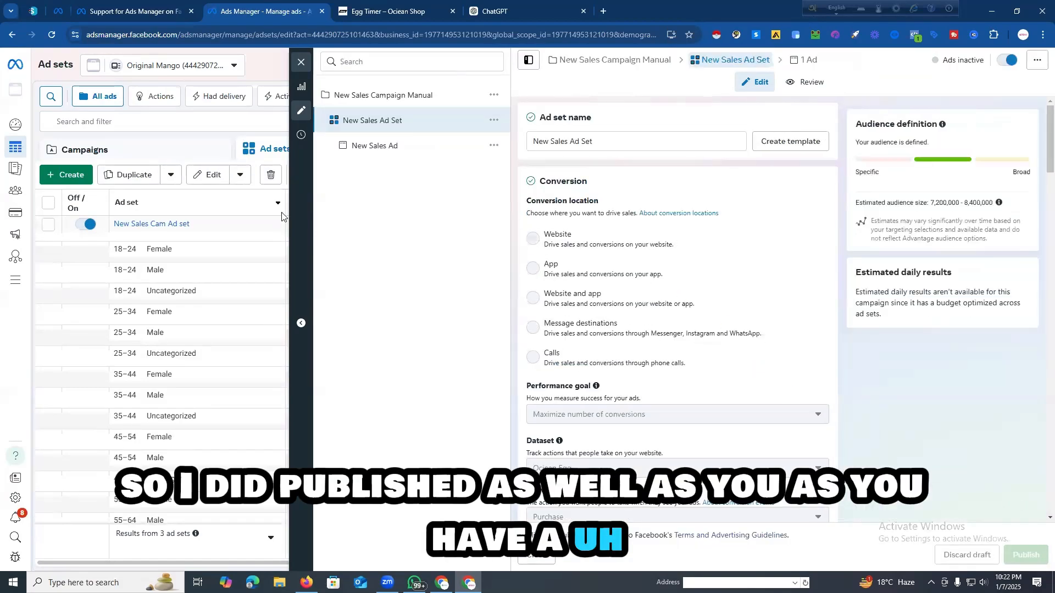
{"action": "left_click", "coordinate": [301, 66]}
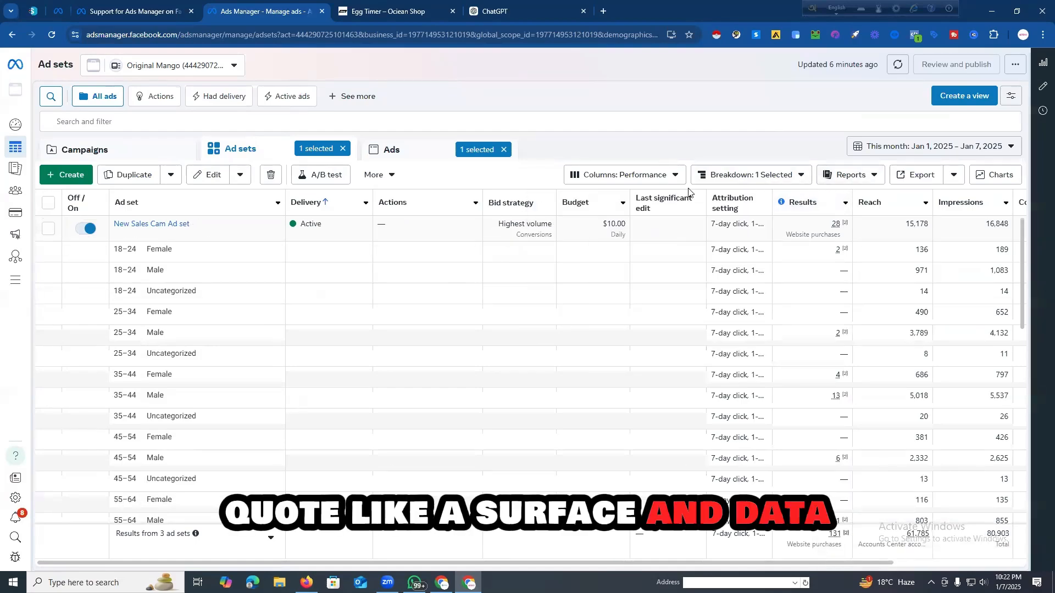
Step: Look through the ad sets table and the available breakdown categories, and remove the Age and gender breakdown
{"action": "scroll", "coordinate": [288, 363], "scroll_direction": "down", "scroll_amount": 3}
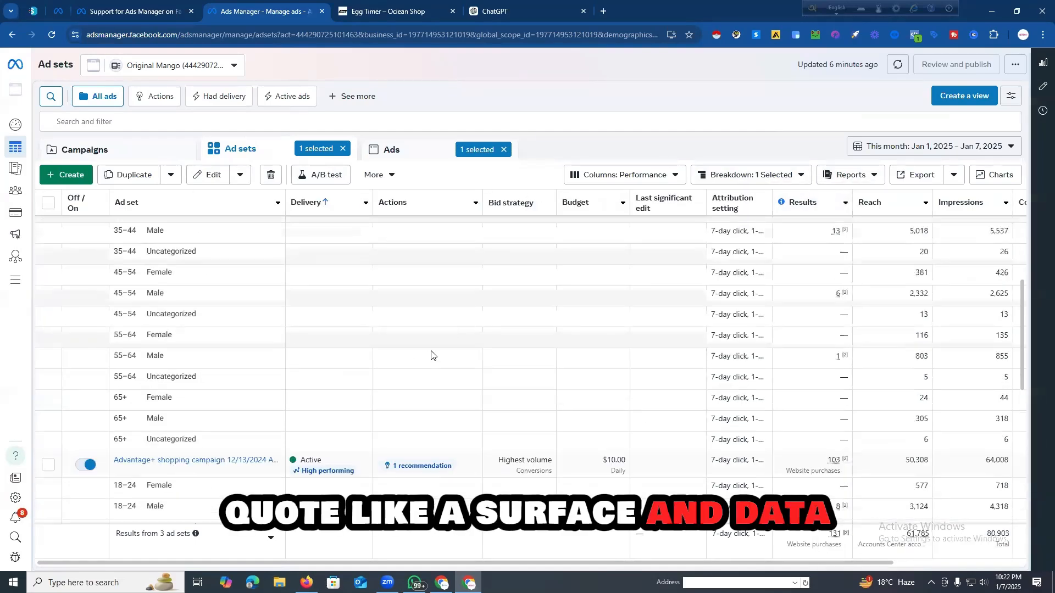
{"action": "scroll", "coordinate": [431, 355], "scroll_direction": "up", "scroll_amount": 3}
{"action": "left_click", "coordinate": [797, 177]}
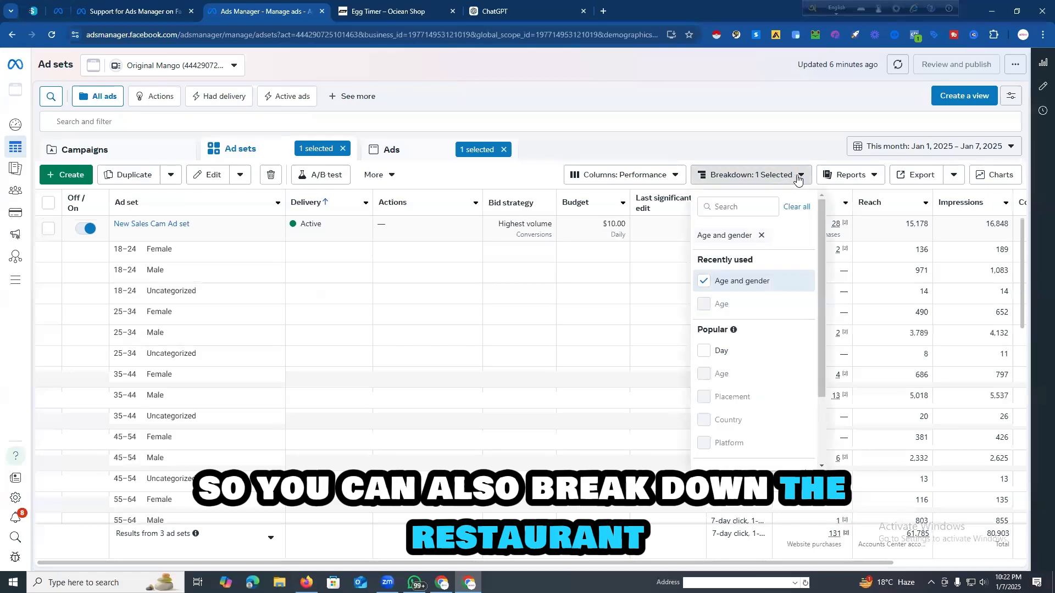
{"action": "scroll", "coordinate": [781, 314], "scroll_direction": "down", "scroll_amount": 2}
{"action": "mouse_move", "coordinate": [780, 423]}
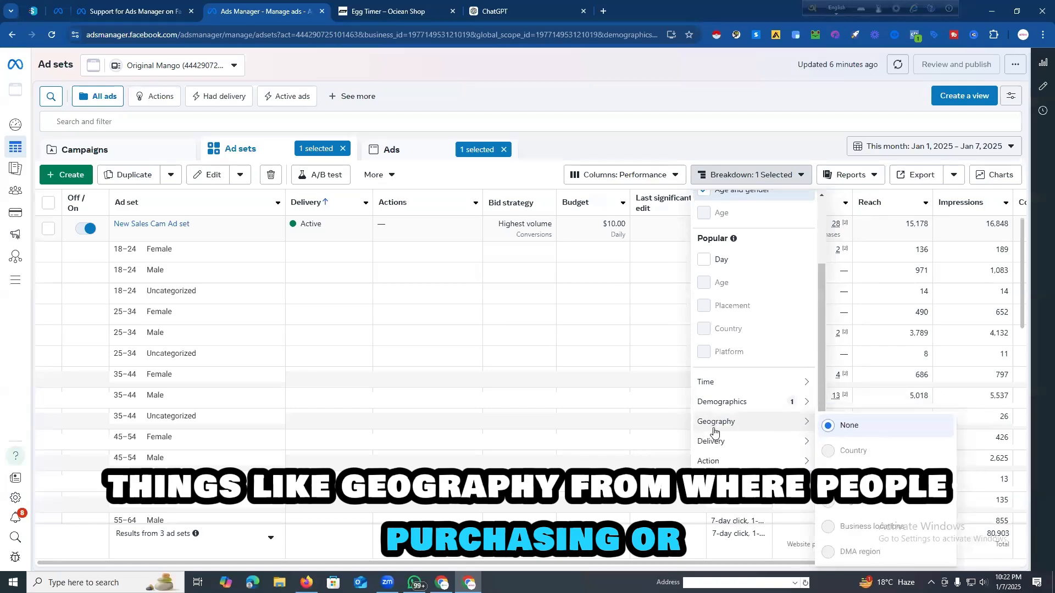
{"action": "mouse_move", "coordinate": [753, 443]}
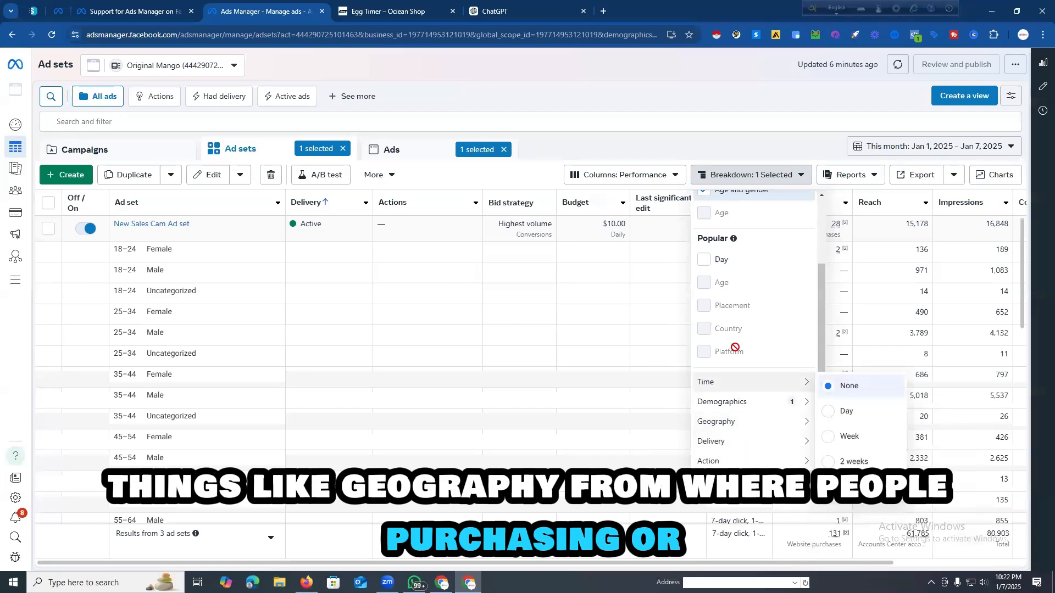
{"action": "scroll", "coordinate": [743, 244], "scroll_direction": "up", "scroll_amount": 3}
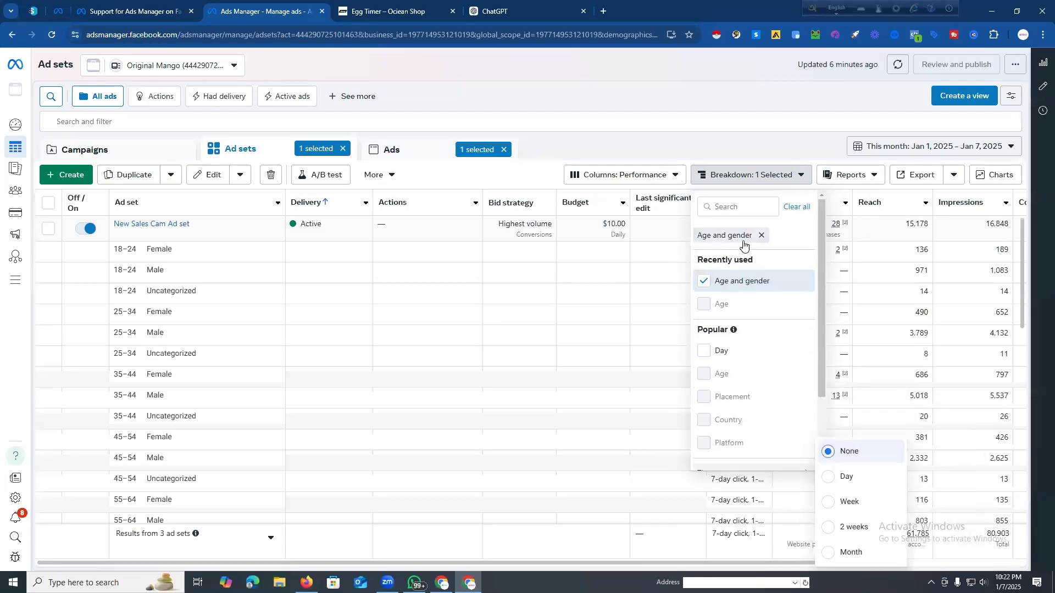
{"action": "left_click", "coordinate": [704, 281]}
Step: Try the Region and Country geography breakdowns on the ad sets table, and clear the breakdown
{"action": "scroll", "coordinate": [766, 304], "scroll_direction": "down", "scroll_amount": 1}
{"action": "scroll", "coordinate": [766, 303], "scroll_direction": "down", "scroll_amount": 1}
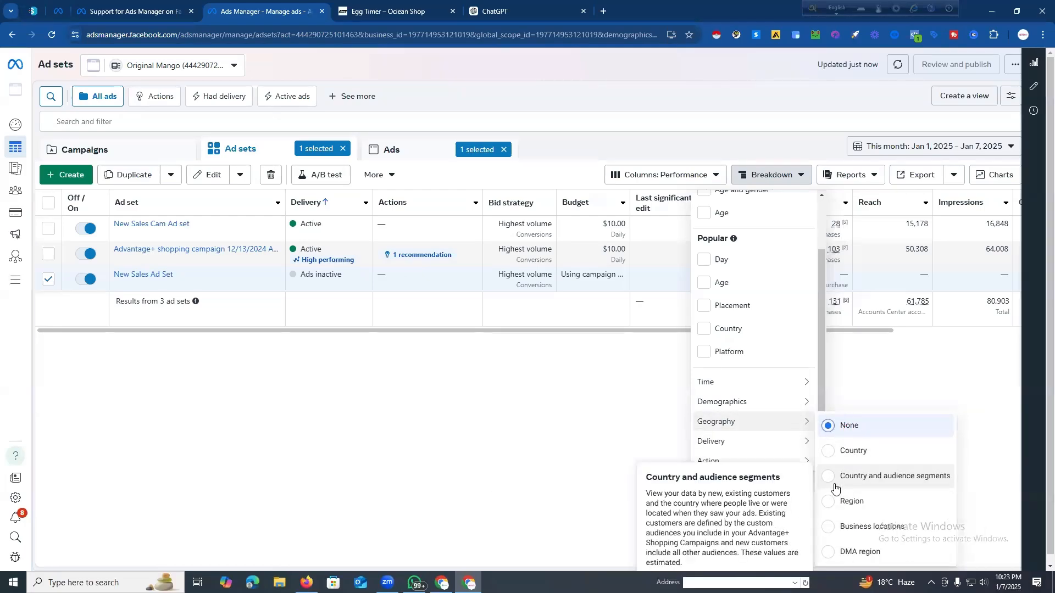
{"action": "left_click", "coordinate": [833, 501]}
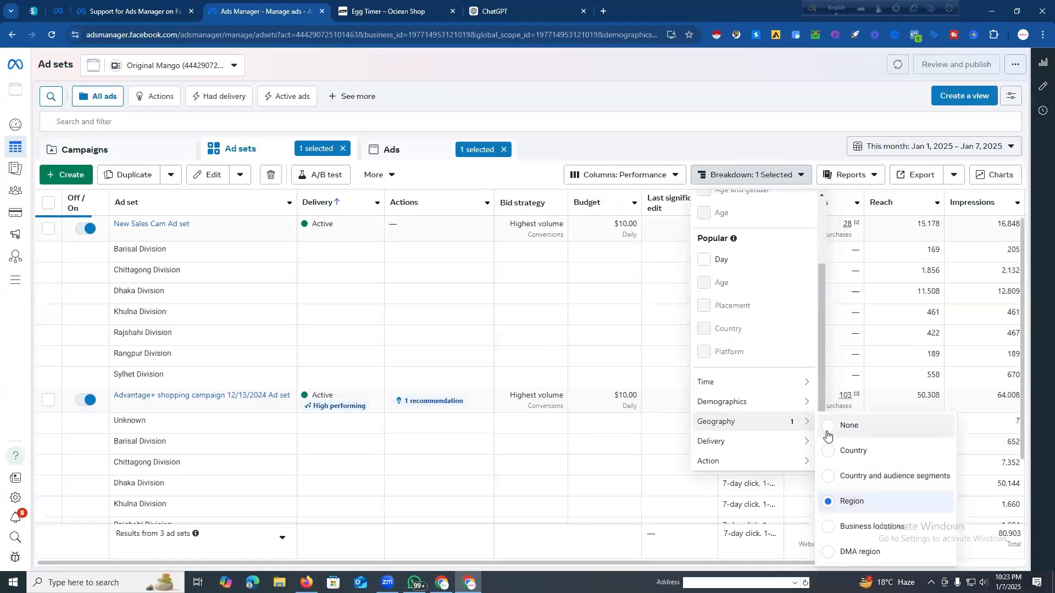
{"action": "left_click", "coordinate": [827, 451]}
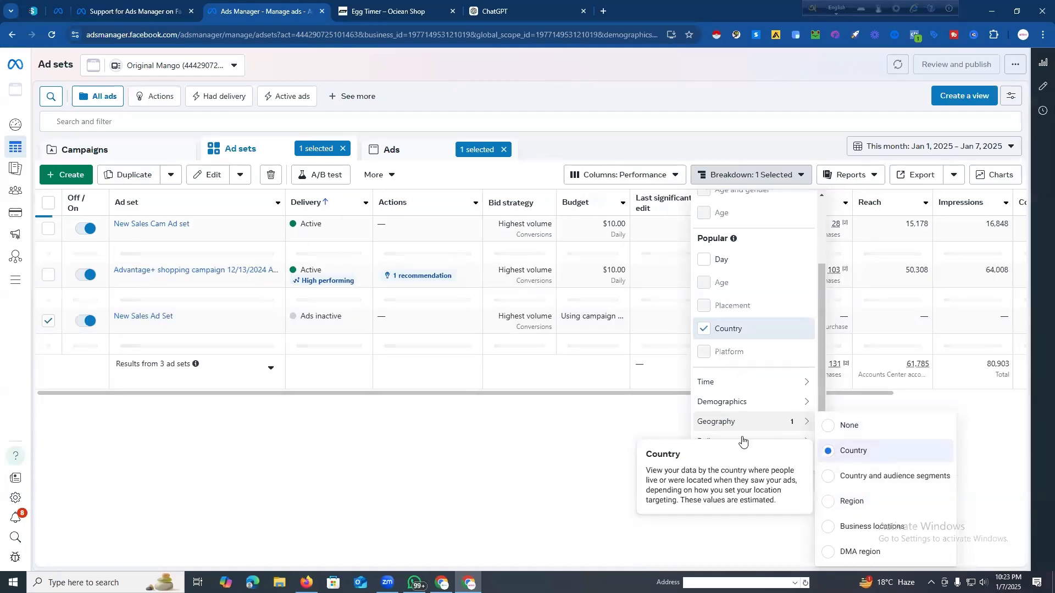
{"action": "mouse_move", "coordinate": [807, 441]}
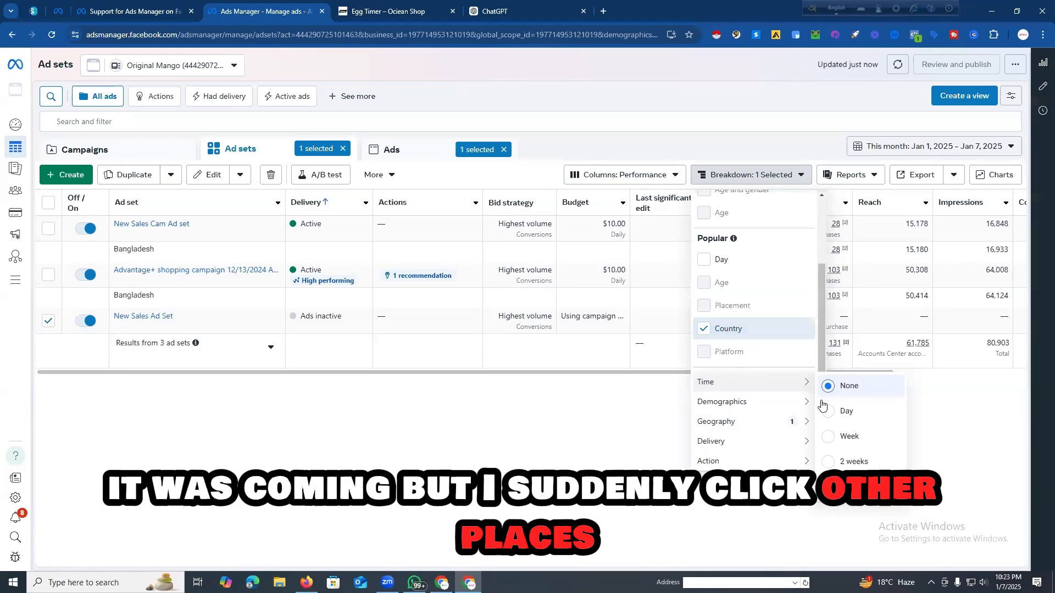
{"action": "scroll", "coordinate": [731, 341], "scroll_direction": "up", "scroll_amount": 1}
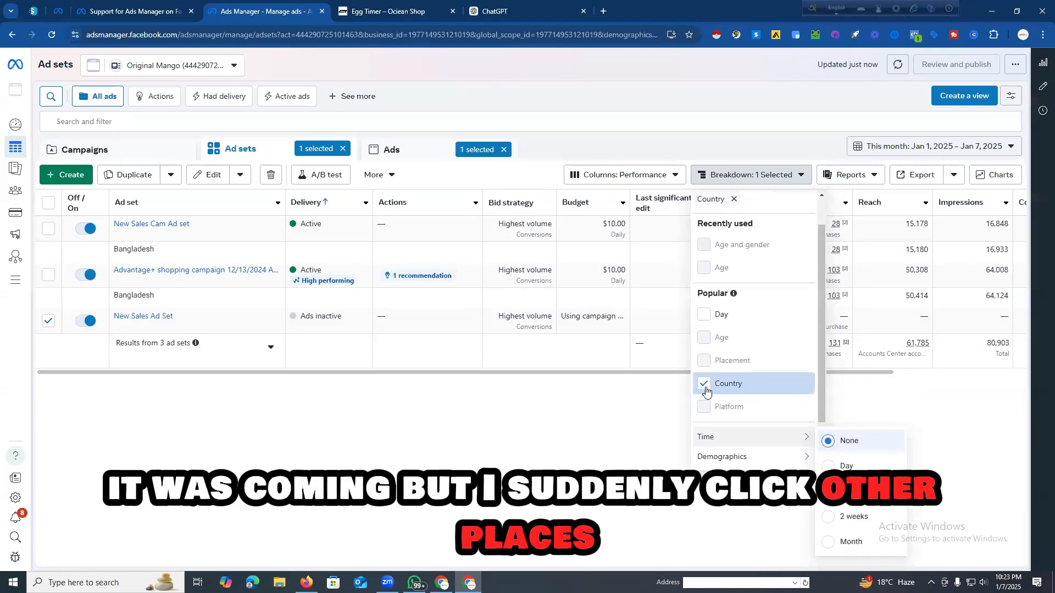
{"action": "left_click", "coordinate": [704, 383]}
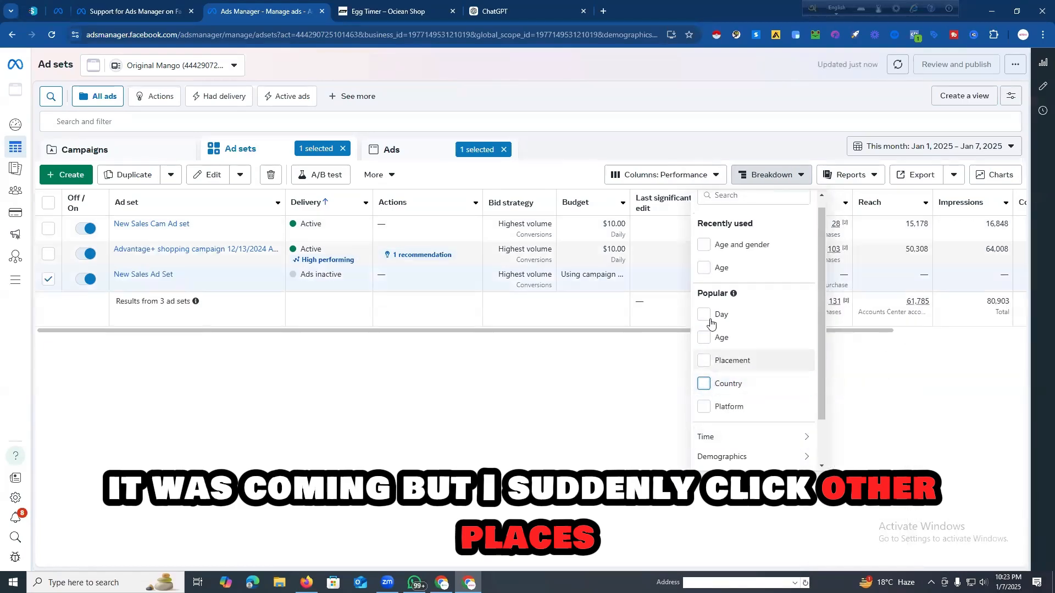
{"action": "left_click", "coordinate": [932, 456]}
Step: Apply the Country geography breakdown to the ad sets table and switch it to Region
{"action": "left_click", "coordinate": [784, 178]}
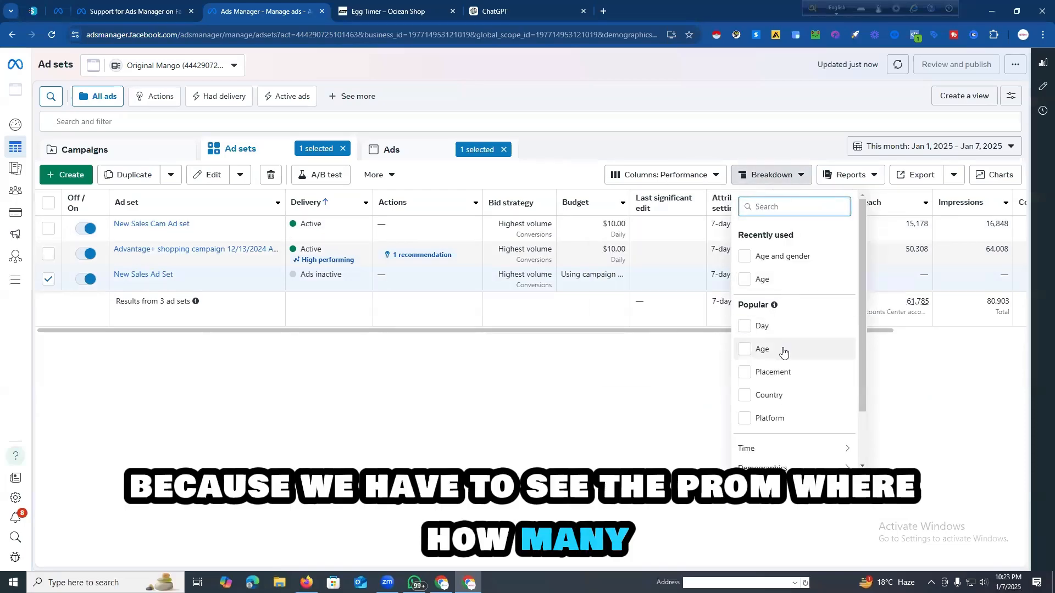
{"action": "scroll", "coordinate": [784, 348], "scroll_direction": "down", "scroll_amount": 1}
{"action": "scroll", "coordinate": [780, 361], "scroll_direction": "down", "scroll_amount": 1}
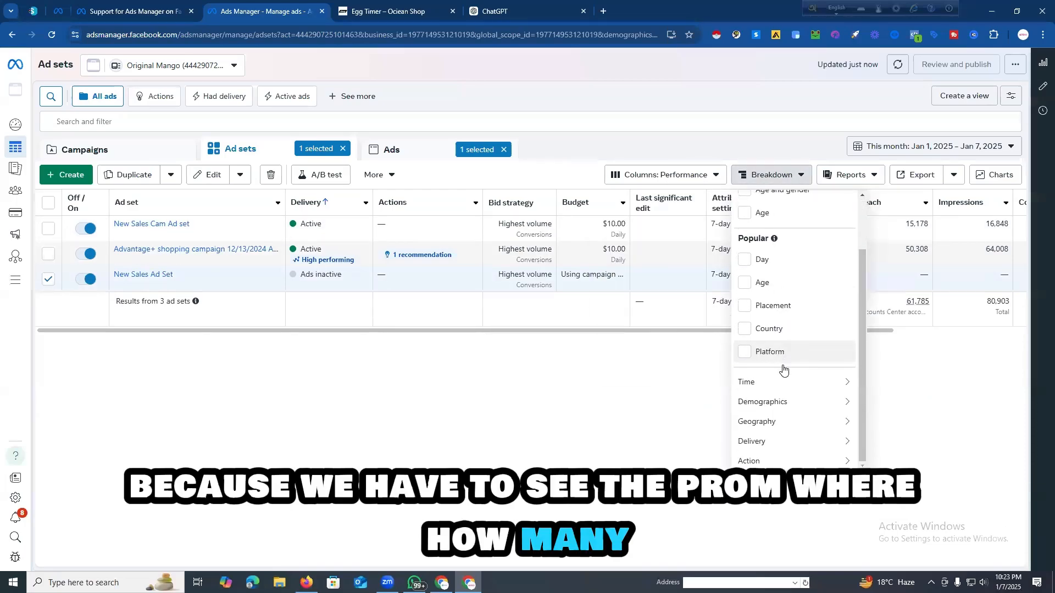
{"action": "mouse_move", "coordinate": [793, 404]}
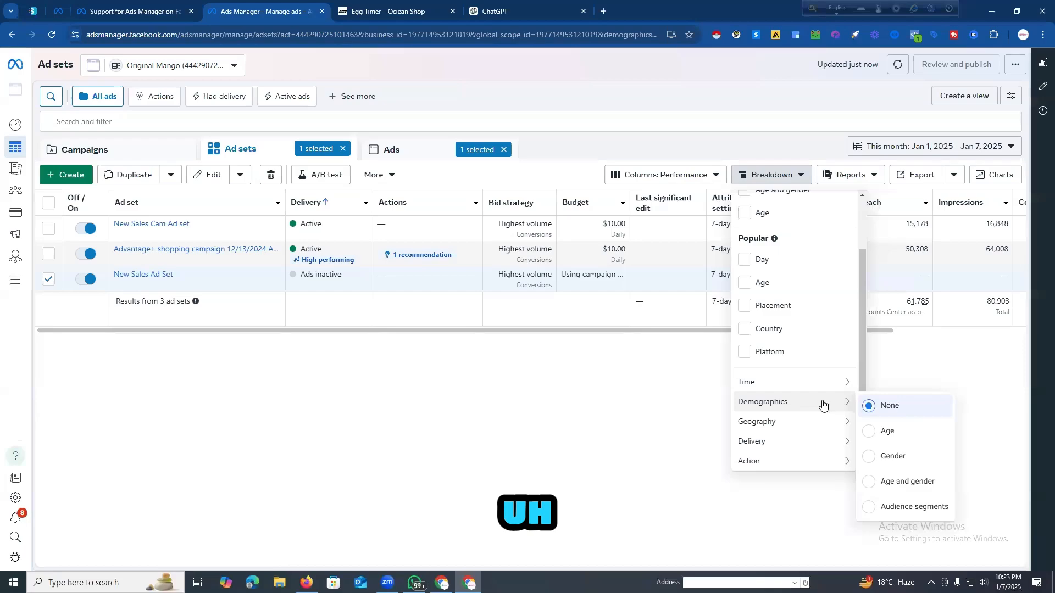
{"action": "mouse_move", "coordinate": [809, 423]}
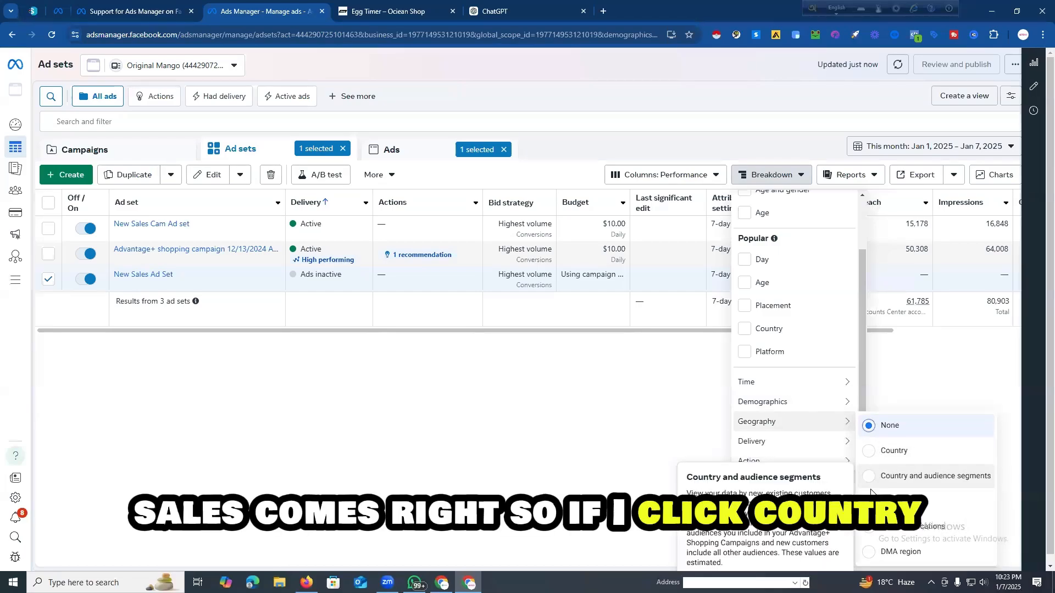
{"action": "left_click", "coordinate": [870, 452]}
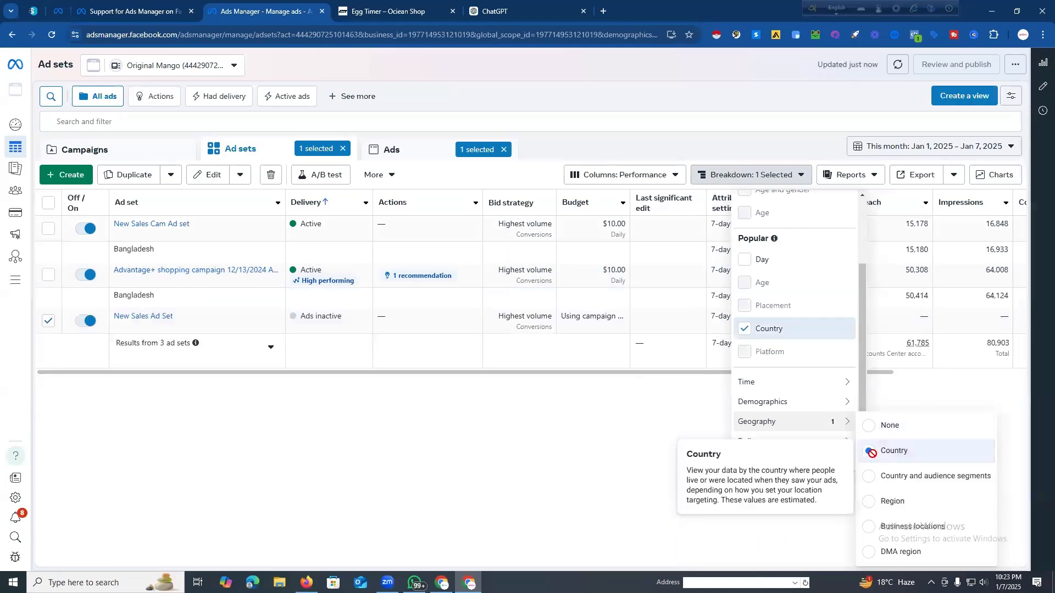
{"action": "left_click", "coordinate": [869, 502]}
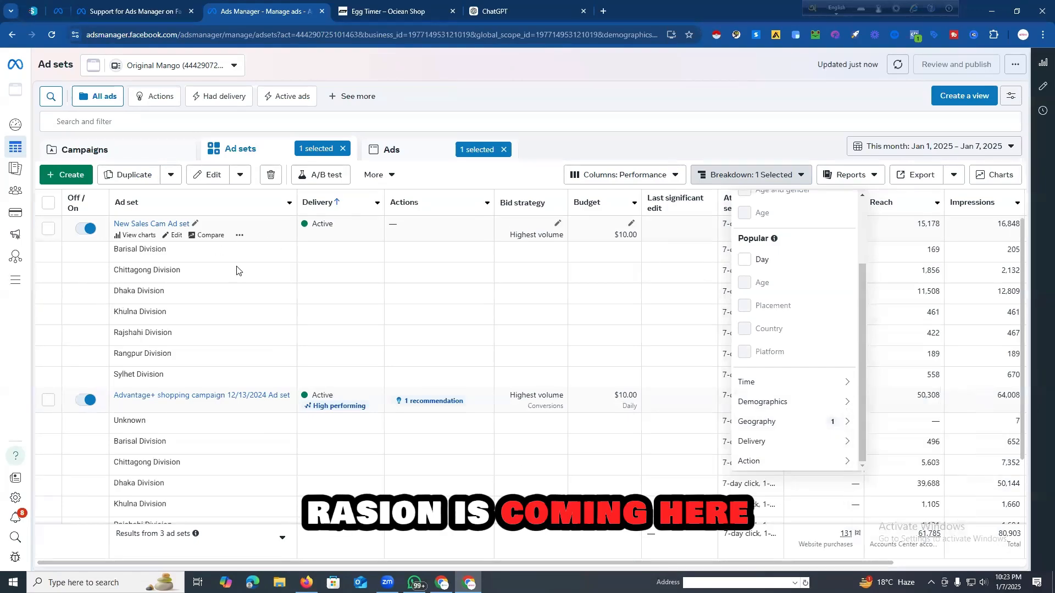
Step: Close the breakdown choices and set the ad sets table's date range to Nov 1, 2024 – Jan 7, 2025
{"action": "mouse_move", "coordinate": [782, 381]}
{"action": "left_click", "coordinate": [698, 91]}
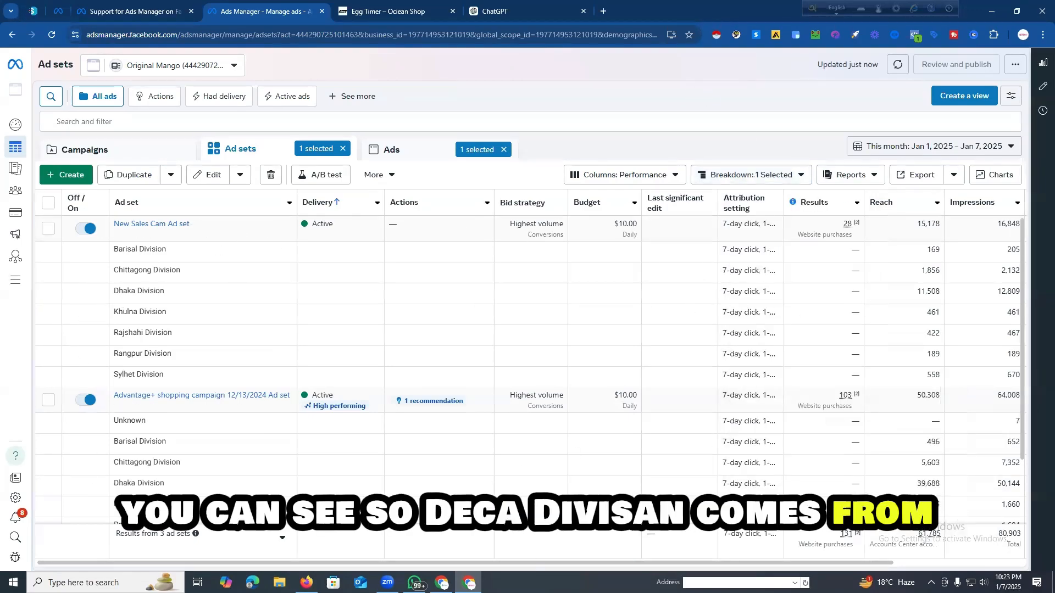
{"action": "left_click_drag", "start_coordinate": [484, 564], "coordinate": [737, 563]}
{"action": "left_click", "coordinate": [883, 146]}
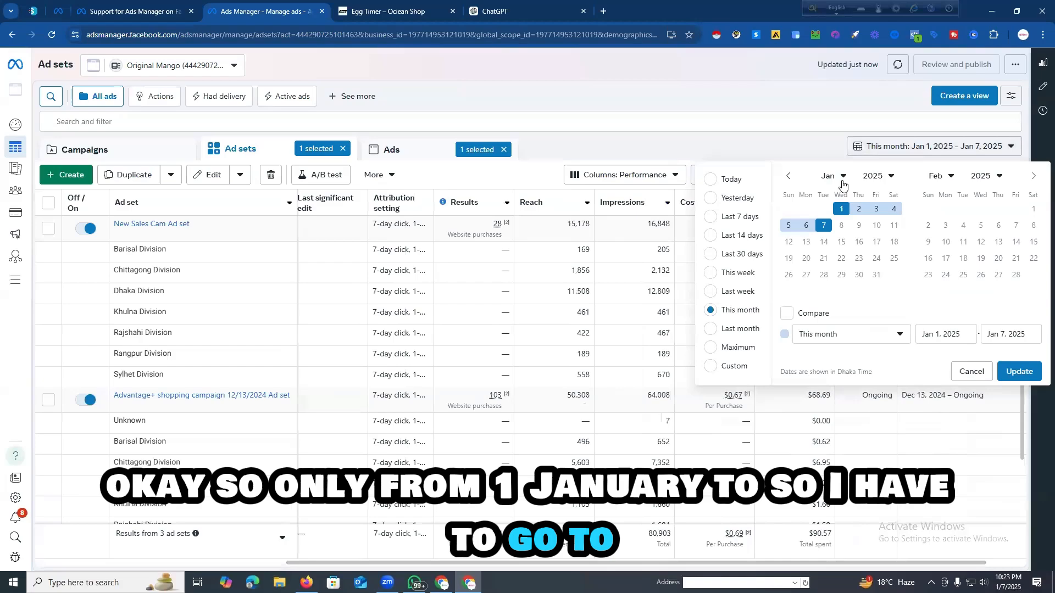
{"action": "left_click", "coordinate": [789, 177]}
{"action": "left_click", "coordinate": [787, 177]}
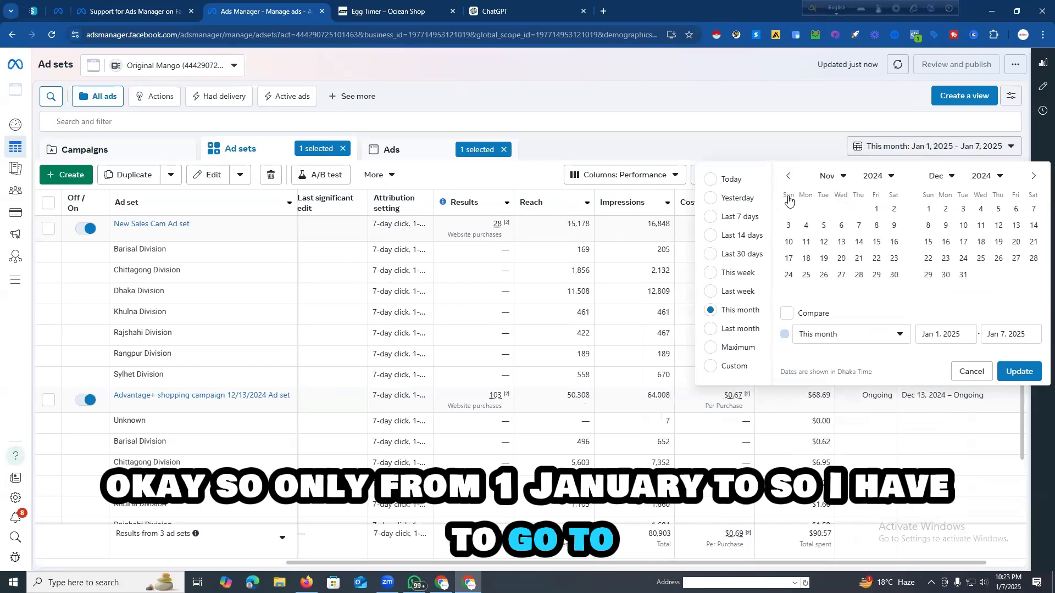
{"action": "left_click", "coordinate": [875, 210]}
{"action": "left_click", "coordinate": [1031, 177]}
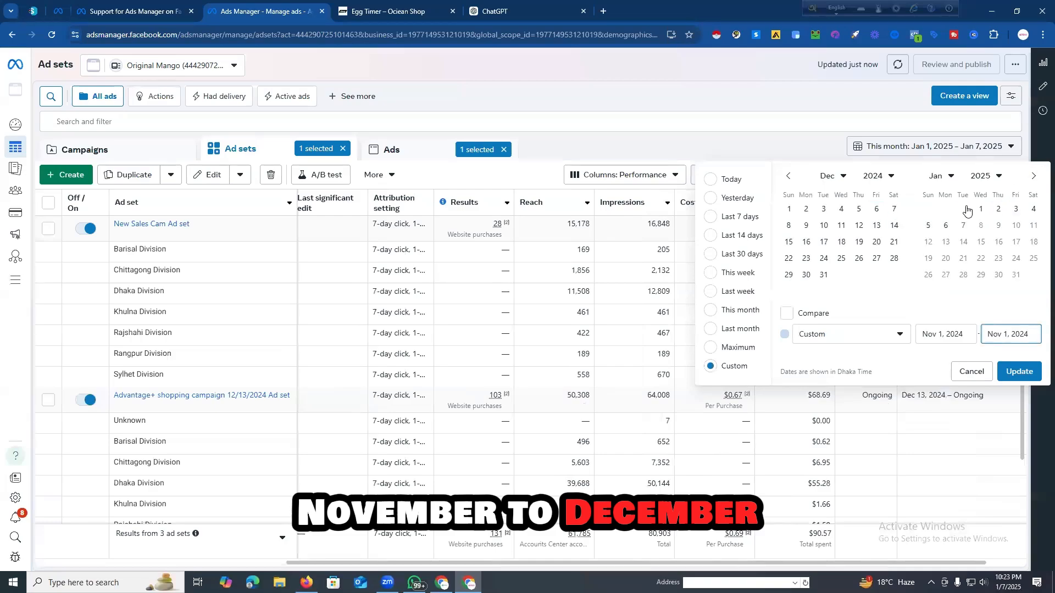
{"action": "left_click", "coordinate": [962, 226]}
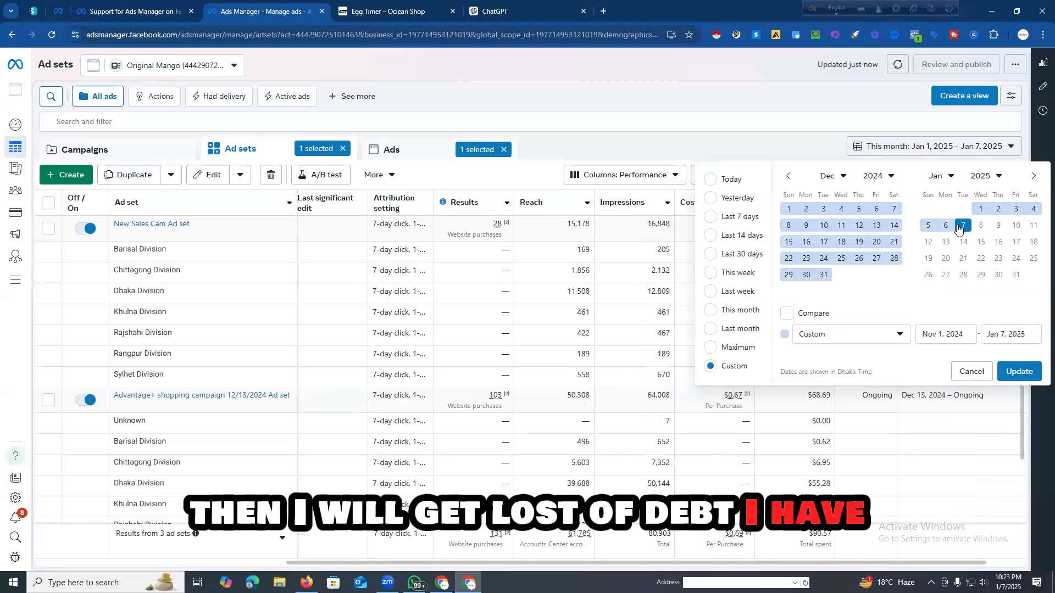
{"action": "left_click", "coordinate": [1017, 371]}
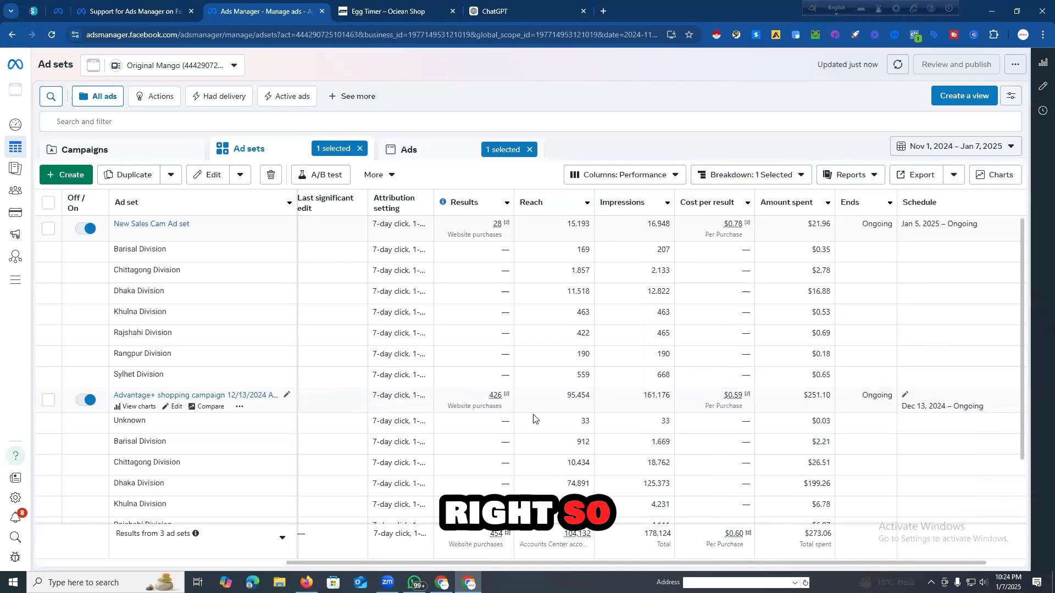
Step: Examine each ad set's results, reach, impressions and spend by region, and check the available breakdown options
{"action": "left_click_drag", "start_coordinate": [610, 563], "coordinate": [543, 556]}
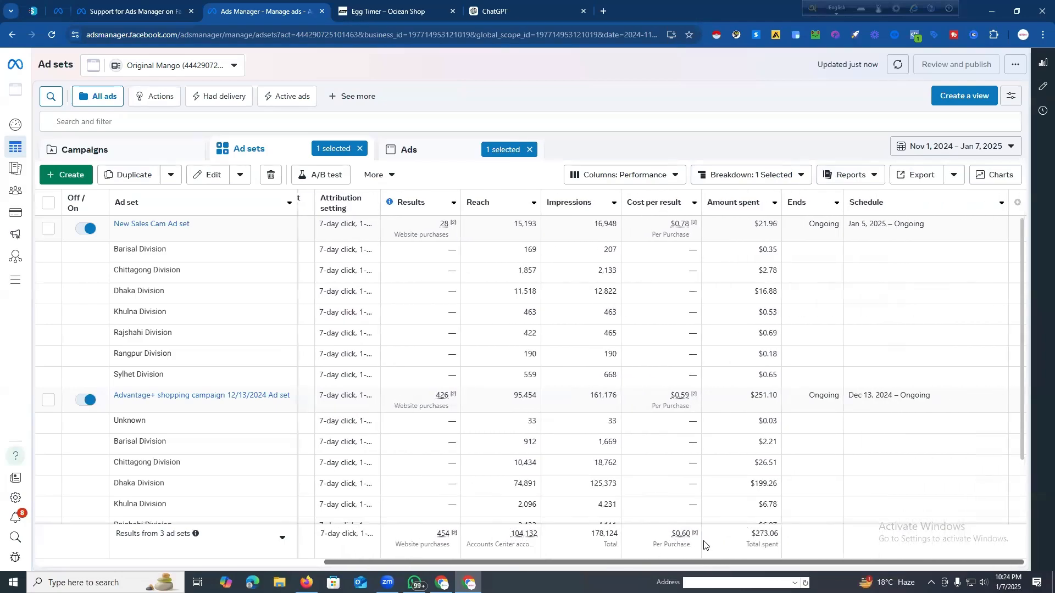
{"action": "scroll", "coordinate": [693, 541], "scroll_direction": "left", "scroll_amount": 3}
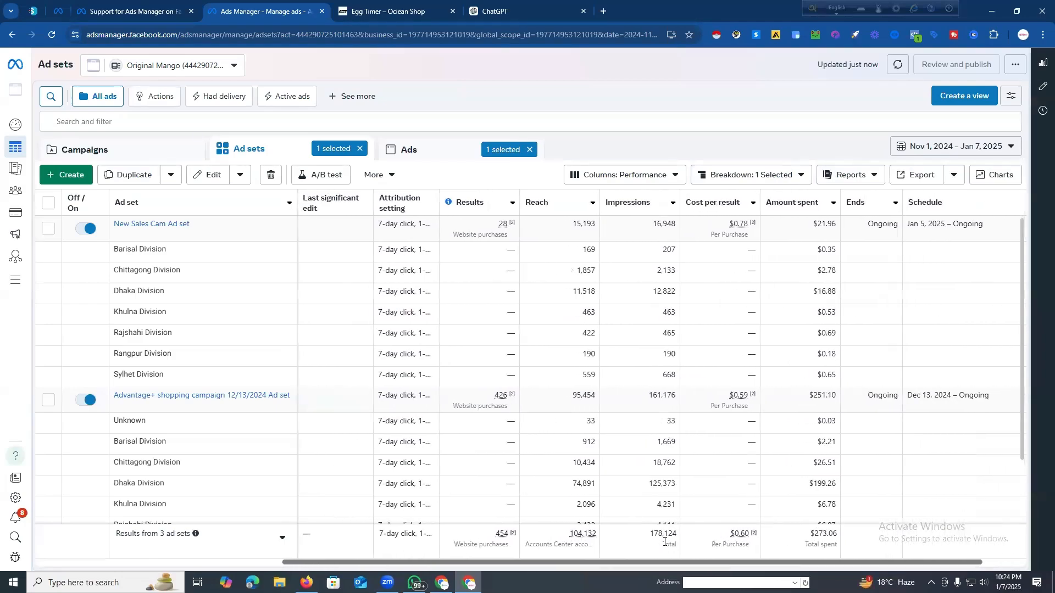
{"action": "scroll", "coordinate": [610, 545], "scroll_direction": "left", "scroll_amount": 3}
{"action": "scroll", "coordinate": [572, 418], "scroll_direction": "down", "scroll_amount": 2}
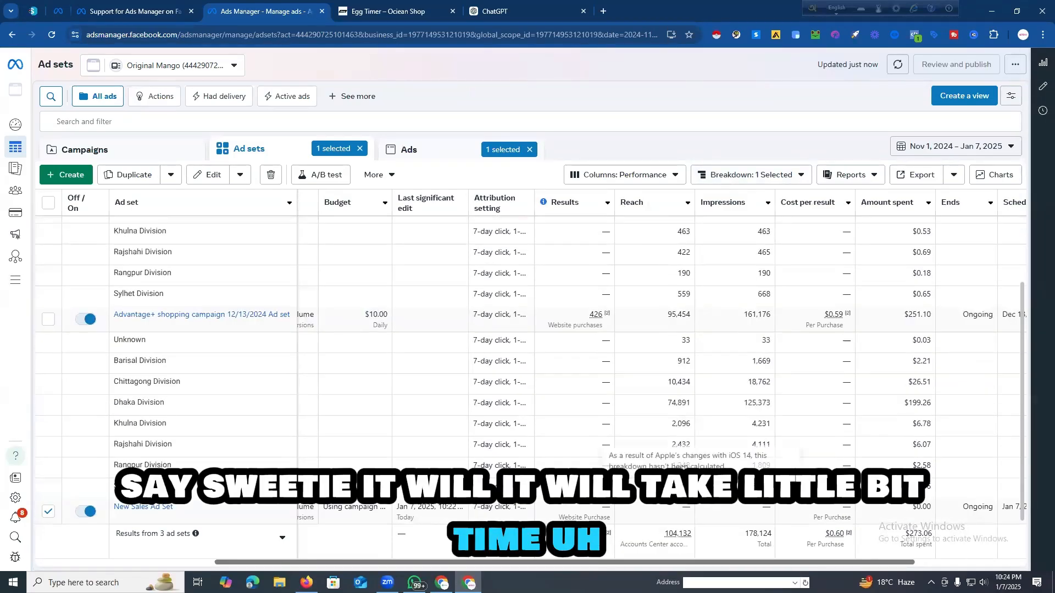
{"action": "left_click_drag", "start_coordinate": [480, 562], "coordinate": [464, 546]}
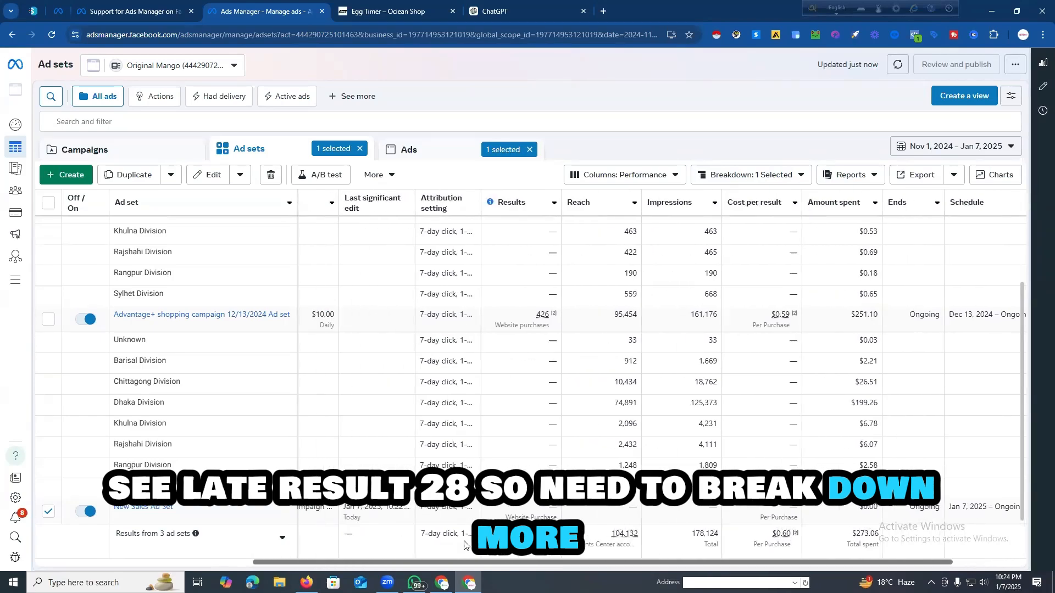
{"action": "scroll", "coordinate": [500, 450], "scroll_direction": "up", "scroll_amount": 2}
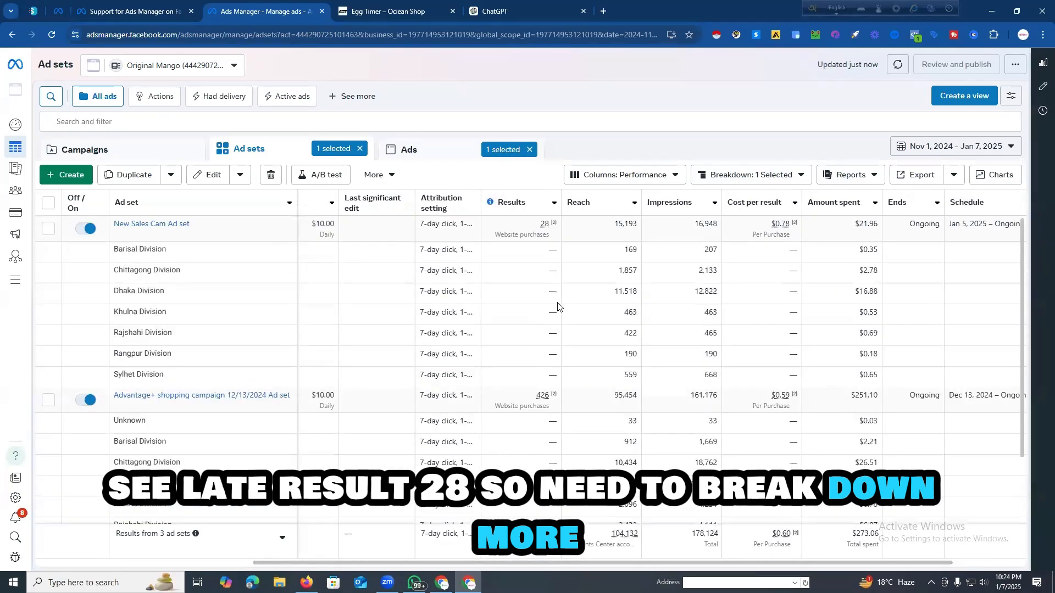
{"action": "left_click", "coordinate": [794, 177]}
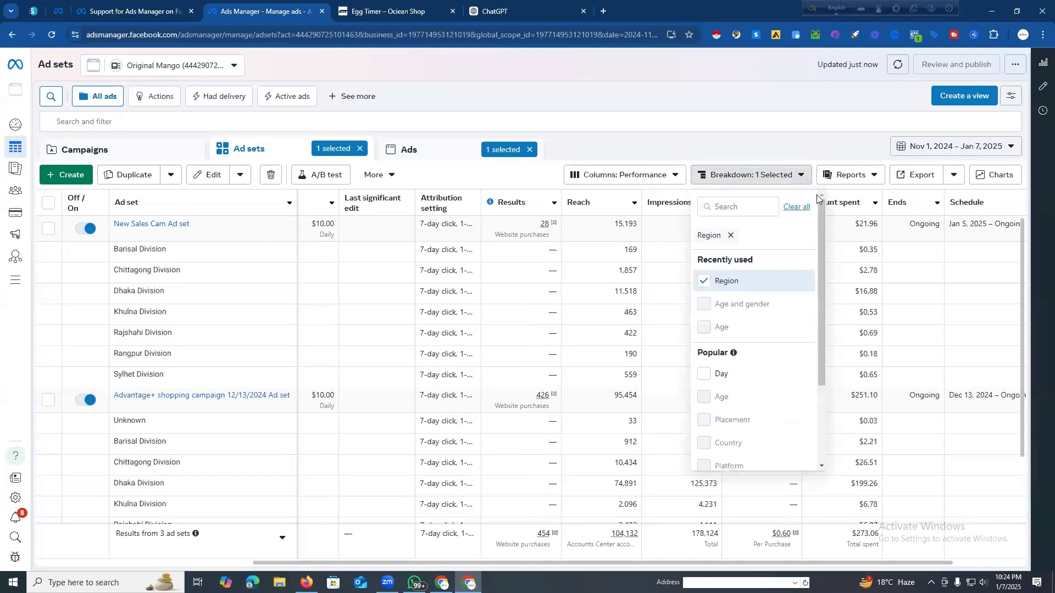
{"action": "left_click", "coordinate": [847, 175]}
{"action": "left_click", "coordinate": [613, 139]}
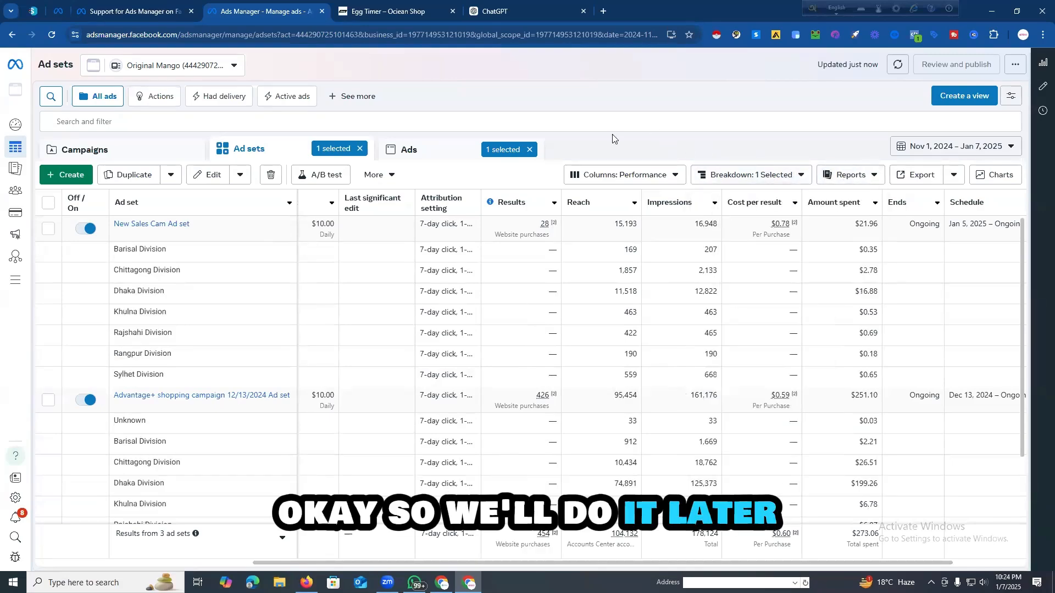
Step: Clear the ad set and ad selections and show the campaigns table
{"action": "left_click", "coordinate": [360, 148]}
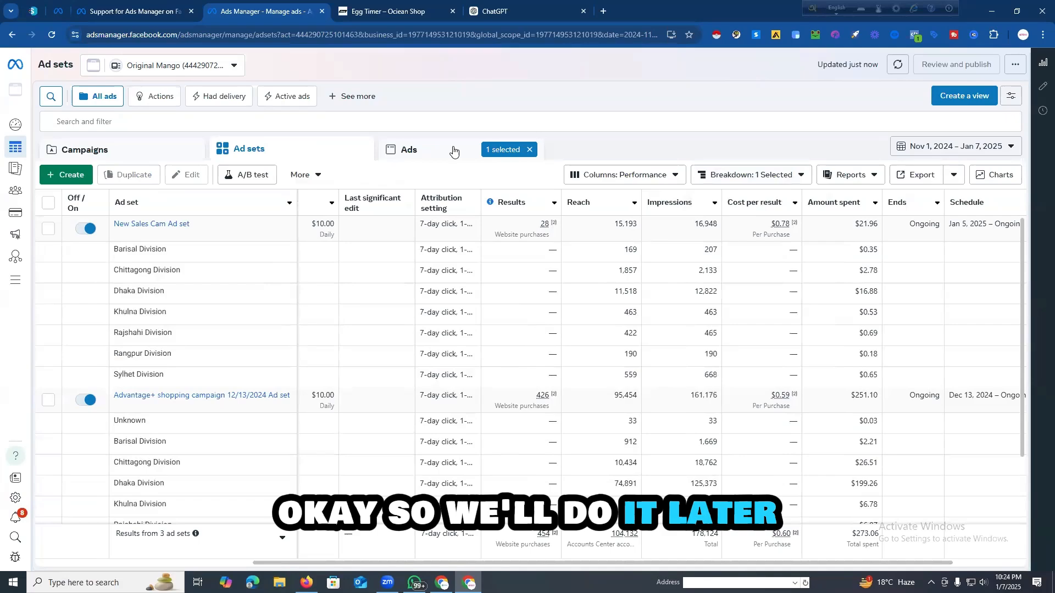
{"action": "left_click", "coordinate": [530, 149]}
{"action": "left_click", "coordinate": [158, 154]}
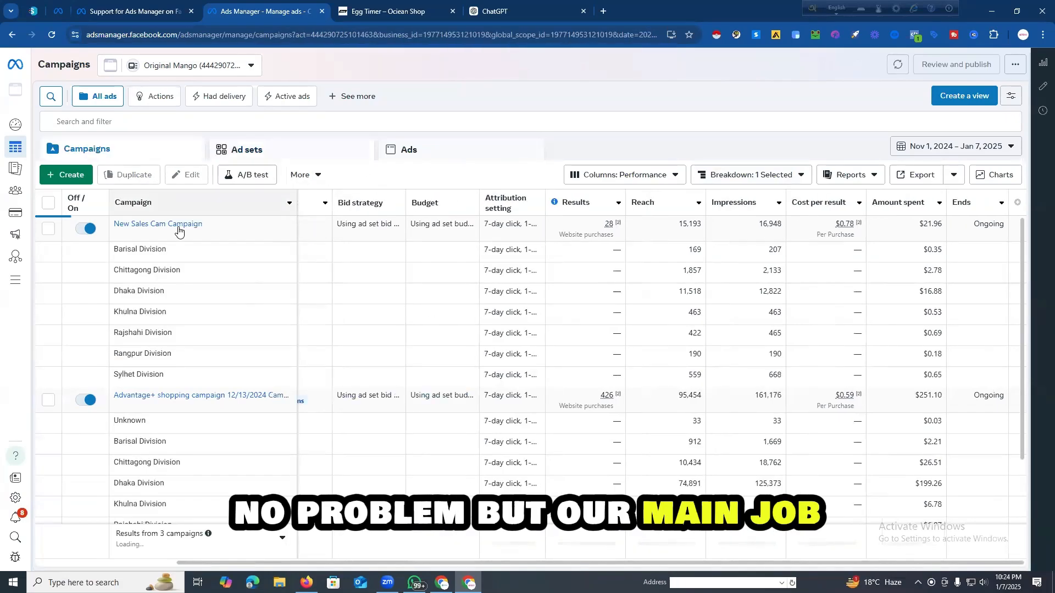
Step: Compare the ads' website purchases, cost per result and quality ranking at ad level, and return to the campaigns table
{"action": "left_click", "coordinate": [449, 148]}
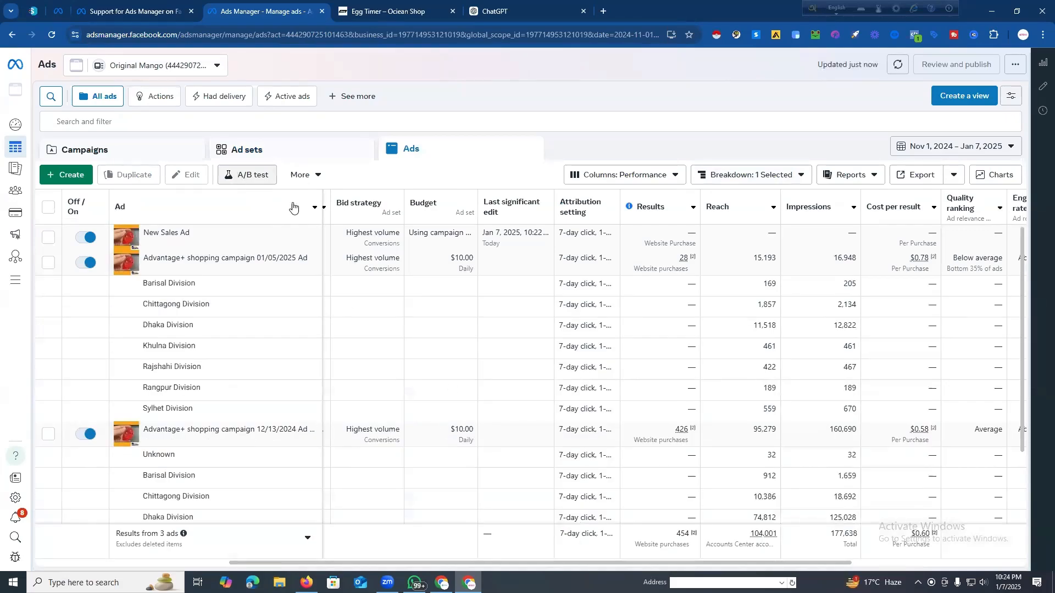
{"action": "scroll", "coordinate": [648, 334], "scroll_direction": "down", "scroll_amount": 1}
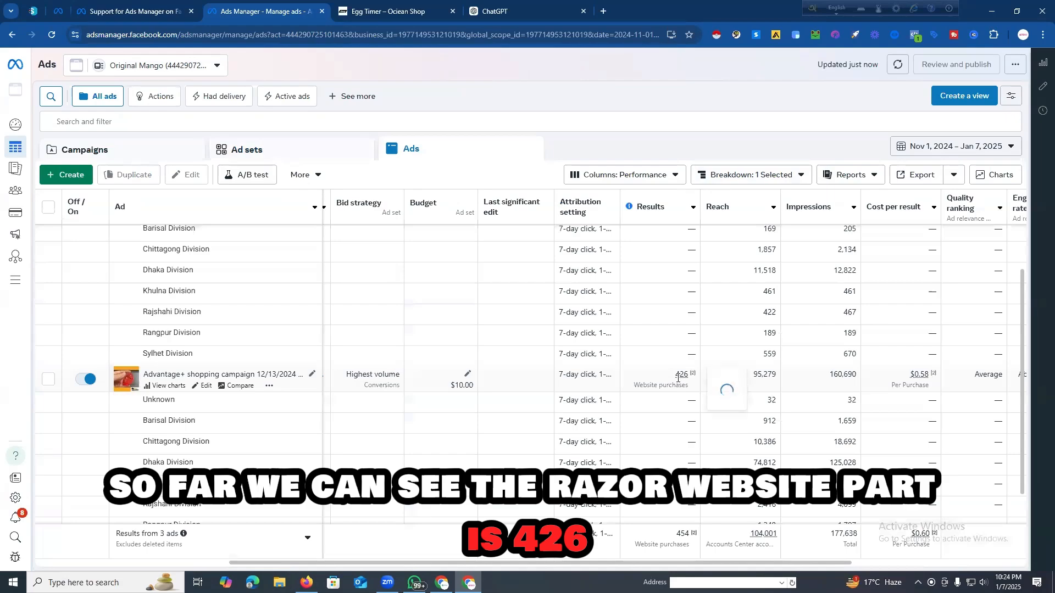
{"action": "scroll", "coordinate": [668, 343], "scroll_direction": "up", "scroll_amount": 1}
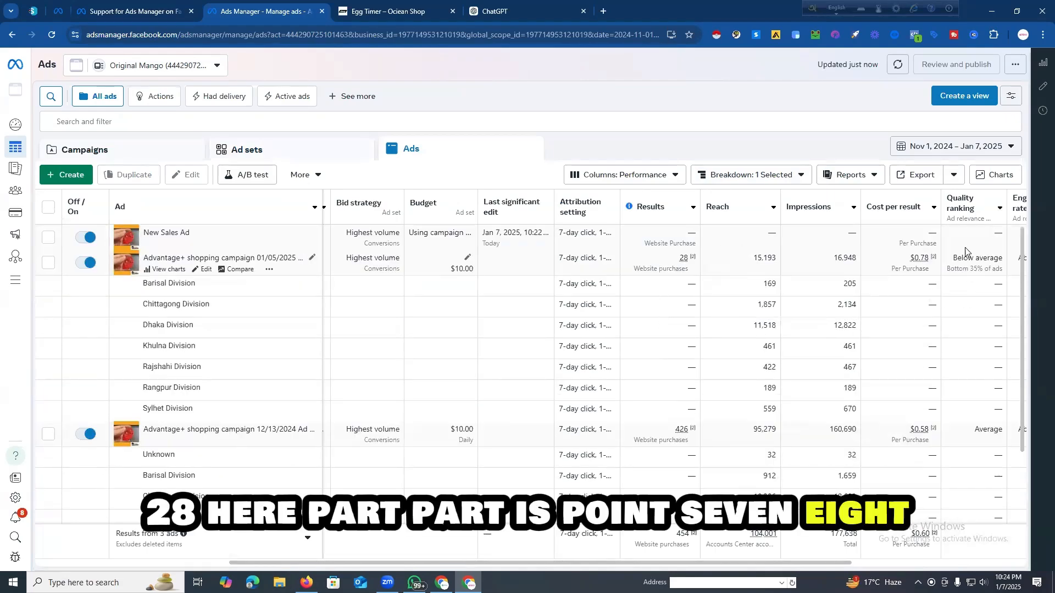
{"action": "scroll", "coordinate": [876, 349], "scroll_direction": "down", "scroll_amount": 2}
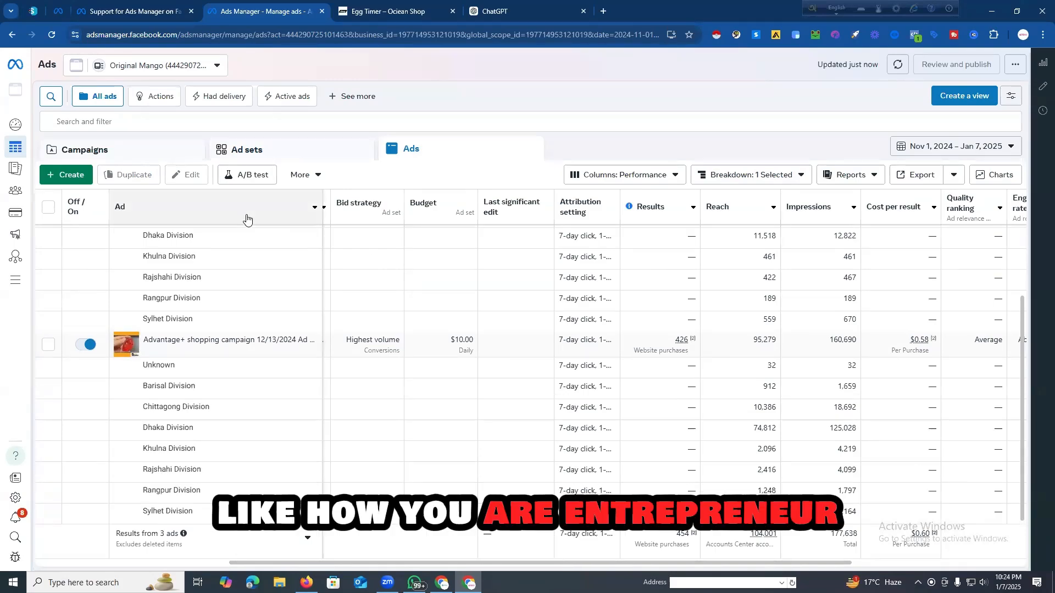
{"action": "left_click", "coordinate": [166, 155]}
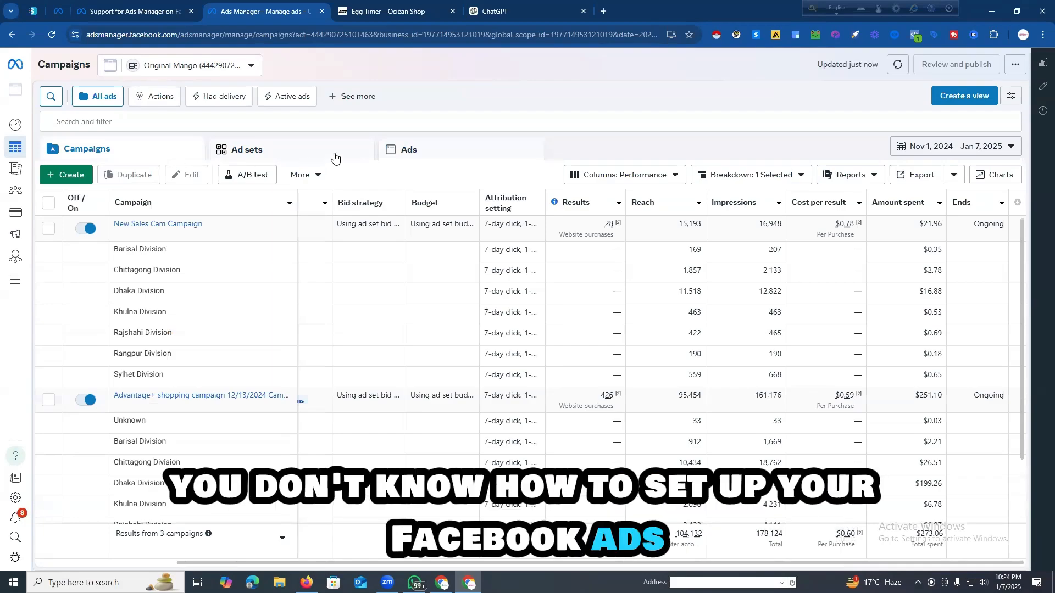
Step: Close the Egg Timer shop page, the ChatGPT page and the Ads Manager page in the browser
{"action": "left_click", "coordinate": [389, 13]}
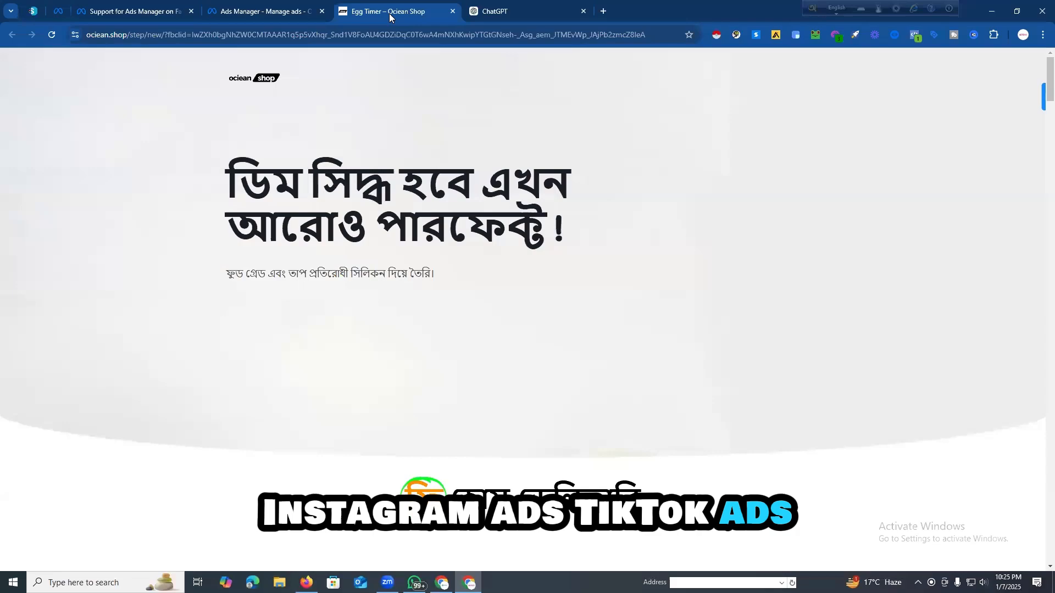
{"action": "left_click", "coordinate": [452, 12]}
{"action": "left_click", "coordinate": [452, 13]}
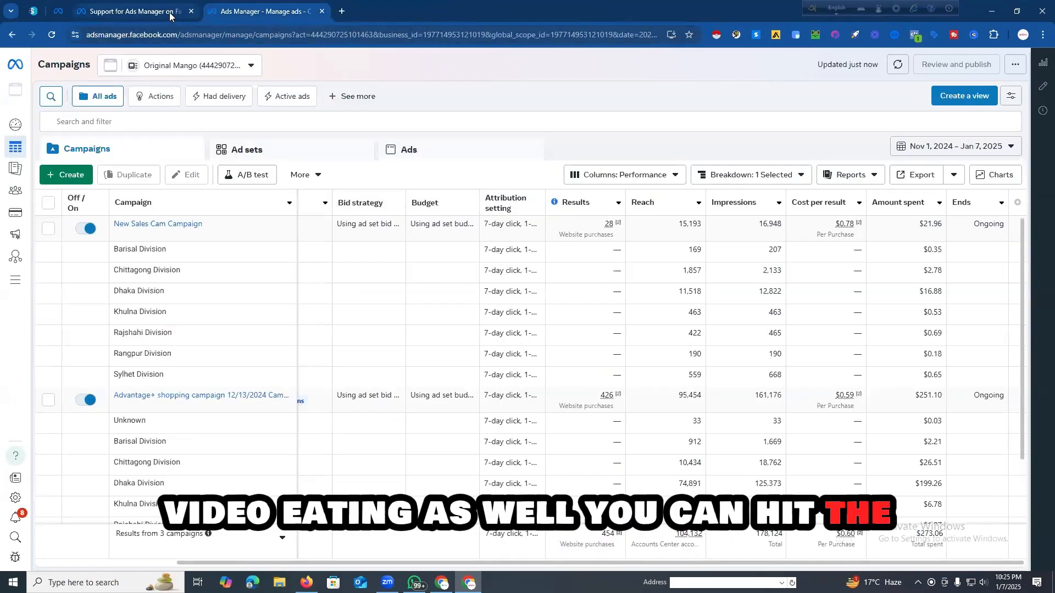
{"action": "left_click", "coordinate": [322, 12]}
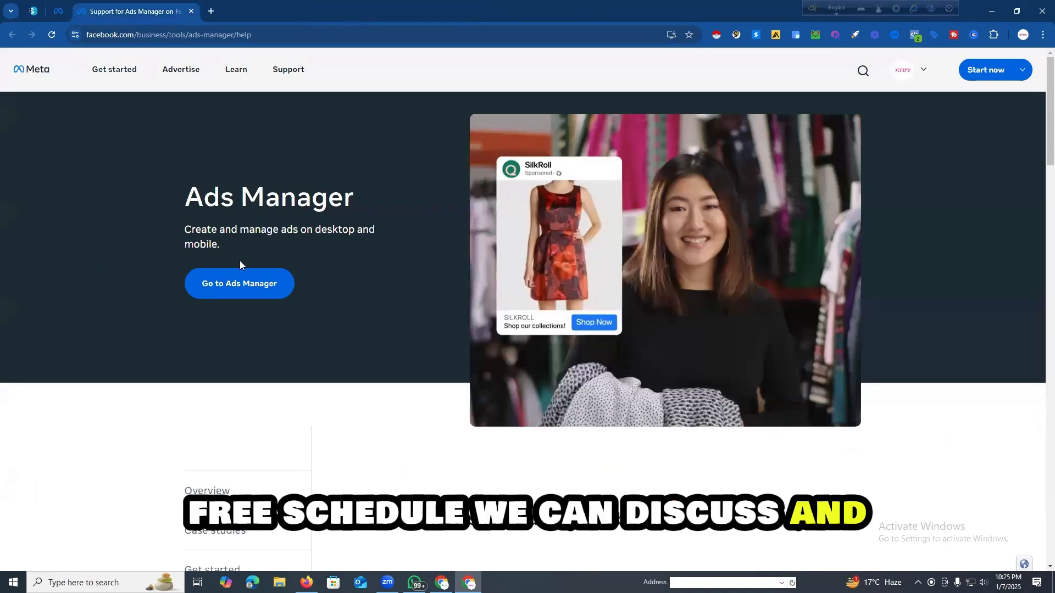
Step: Open a blank browser page and close the Ads Manager support page
{"action": "scroll", "coordinate": [134, 266], "scroll_direction": "down", "scroll_amount": 6}
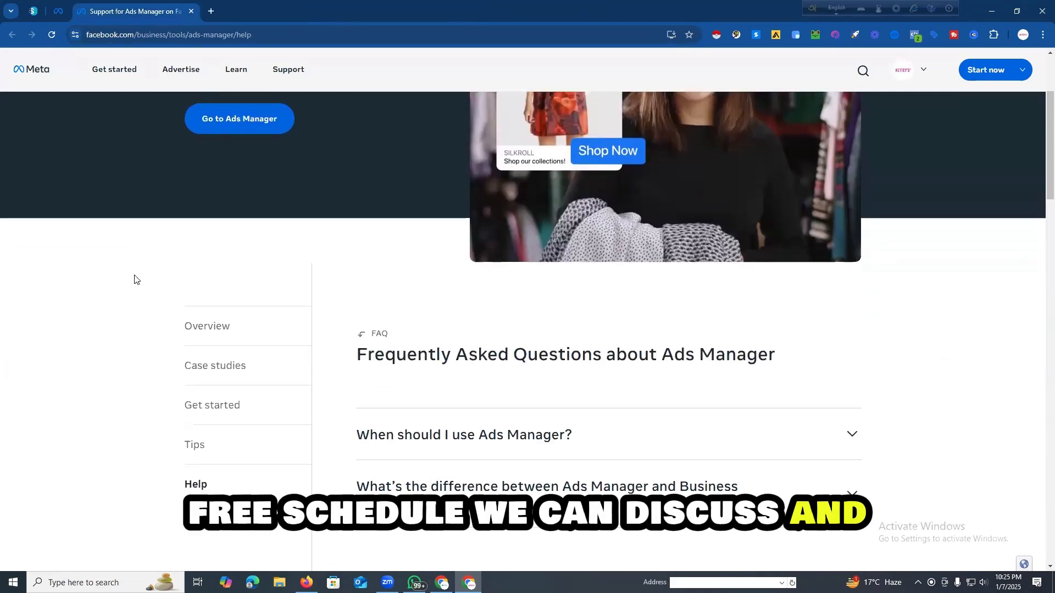
{"action": "left_click", "coordinate": [211, 11]}
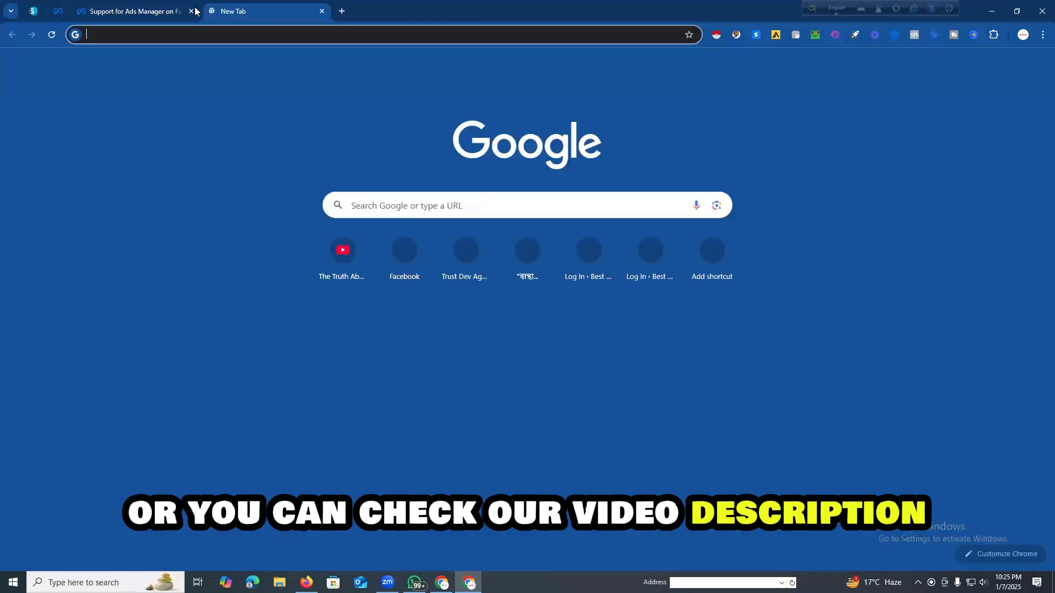
{"action": "left_click", "coordinate": [191, 11]}
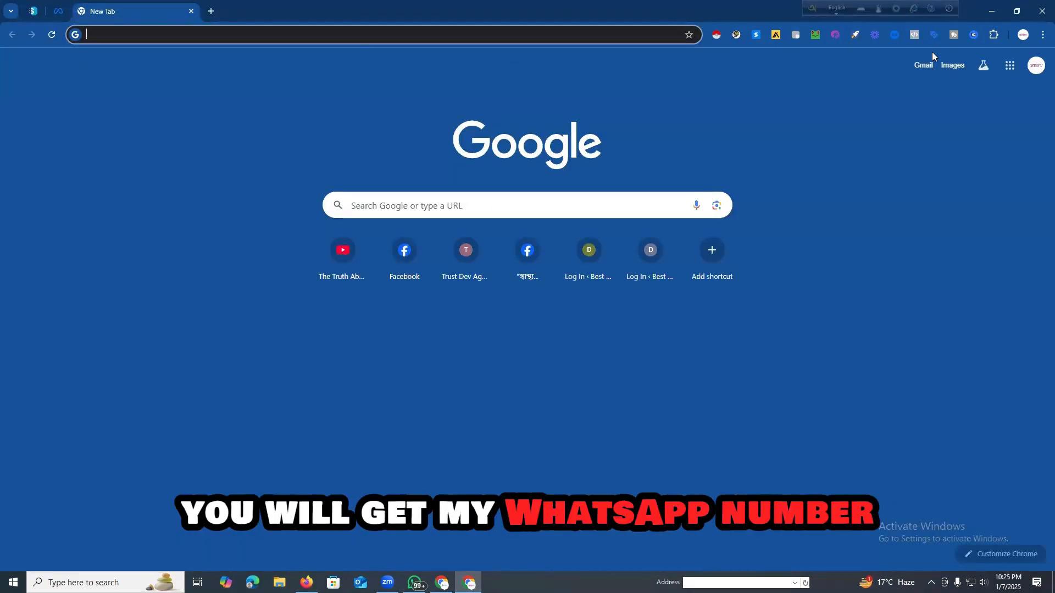